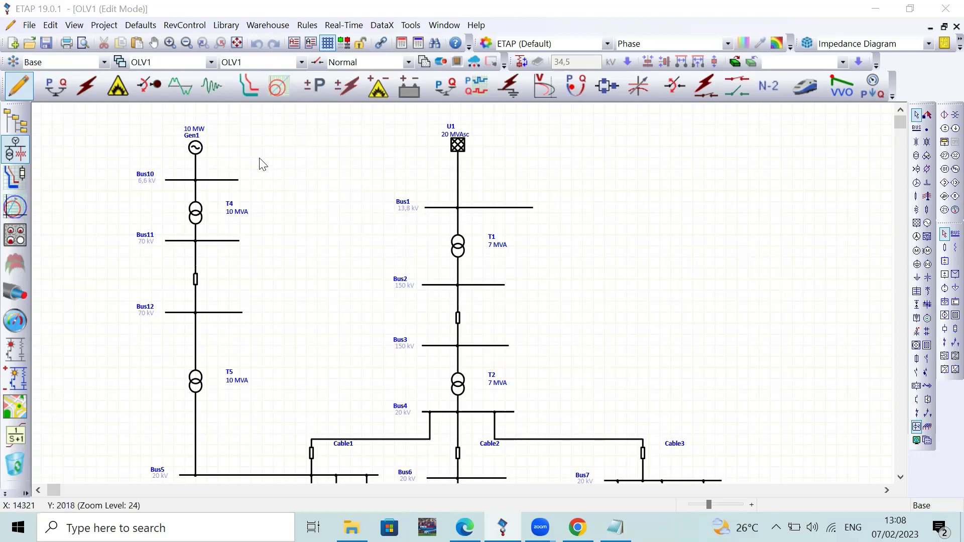
# - Put the OLV1 one-line diagram into Load Flow Analysis mode and run the load flow calculation
pyautogui.scroll(-5, 430, 251)
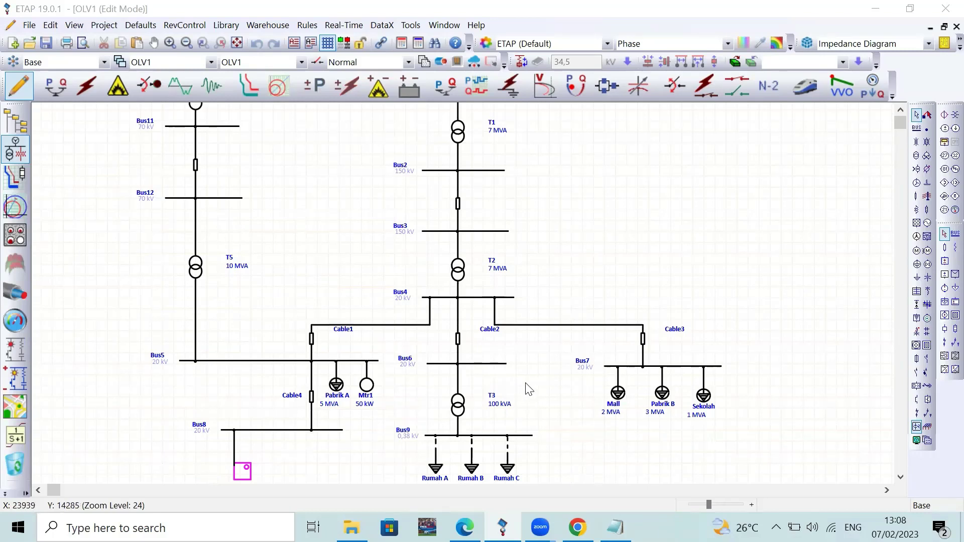
pyautogui.scroll(5, 528, 390)
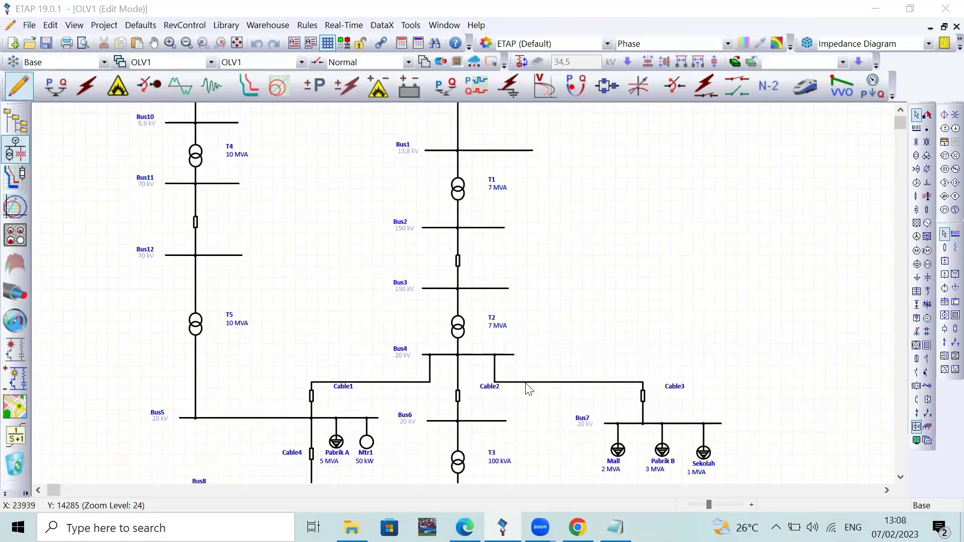
pyautogui.click(57, 99)
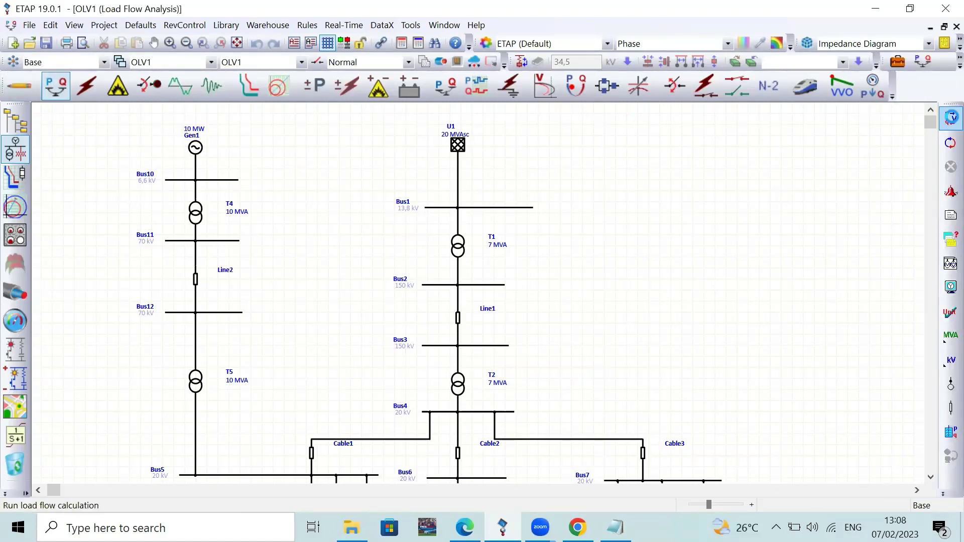
pyautogui.click(951, 118)
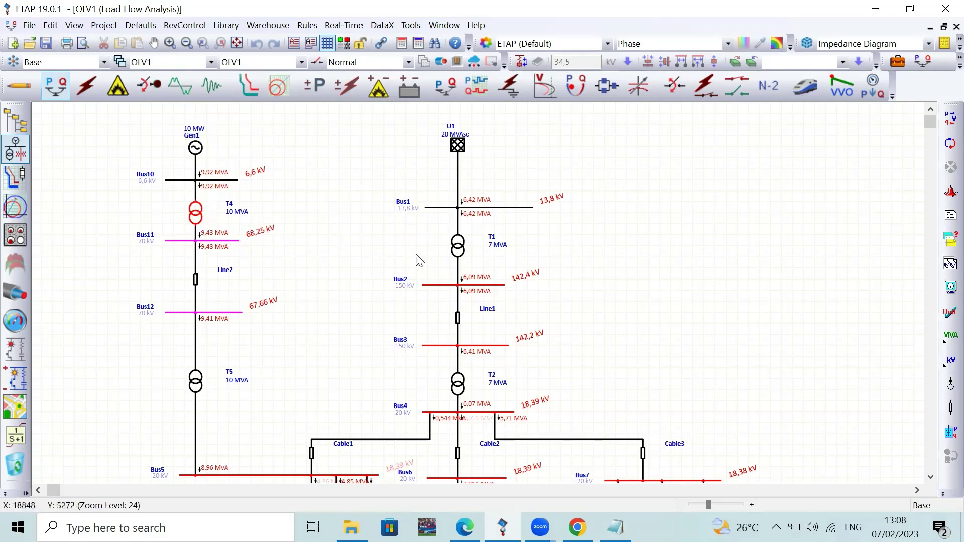
# - Examine the power flows, bus voltages and coloured alert elements across the one-line diagram, from Gen1 and U1 to the loads
pyautogui.scroll(-2, 409, 371)
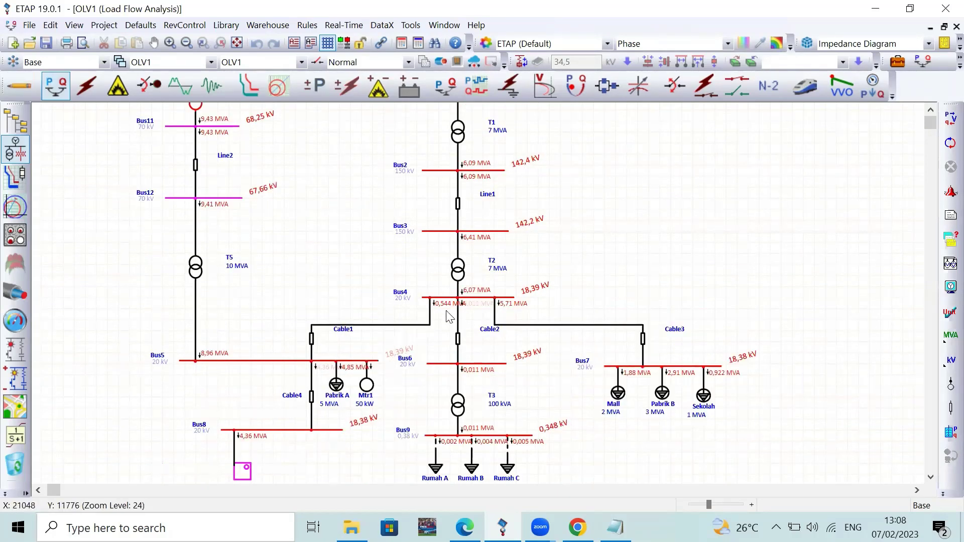
pyautogui.scroll(2, 414, 290)
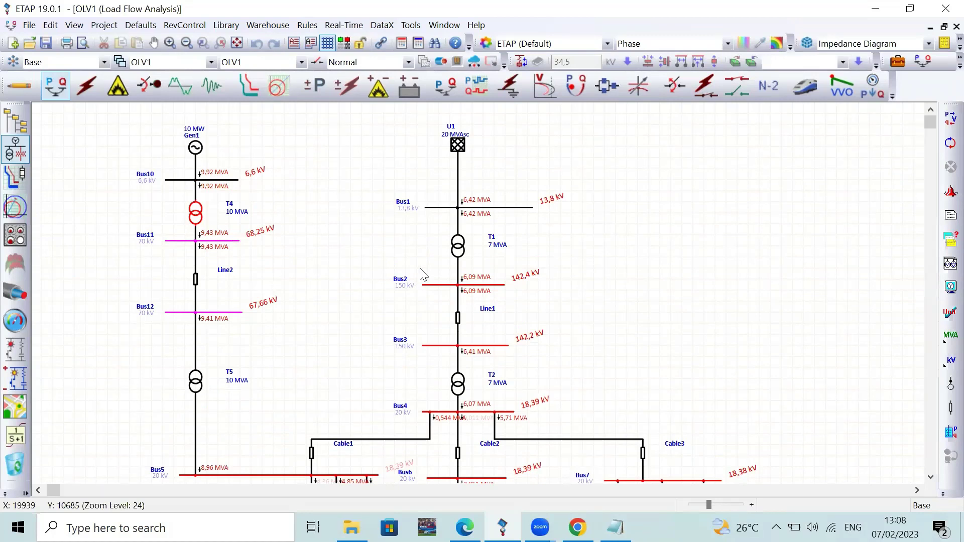
pyautogui.scroll(-2, 378, 280)
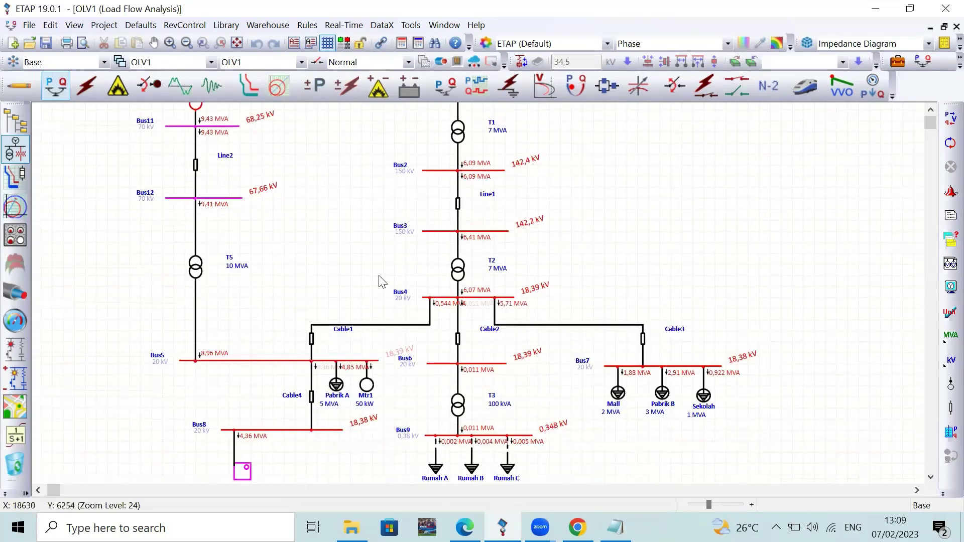
pyautogui.scroll(2, 380, 282)
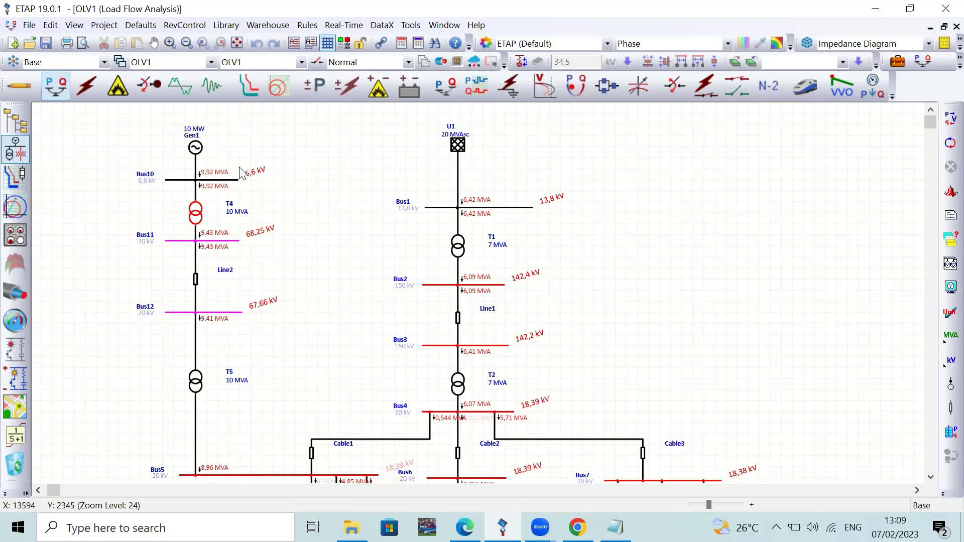
pyautogui.scroll(-3, 350, 226)
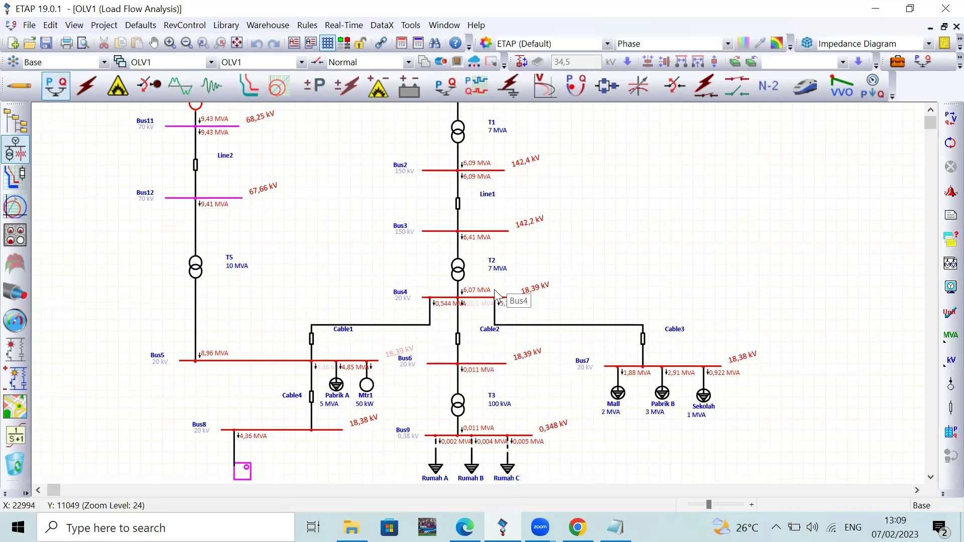
pyautogui.scroll(2, 490, 284)
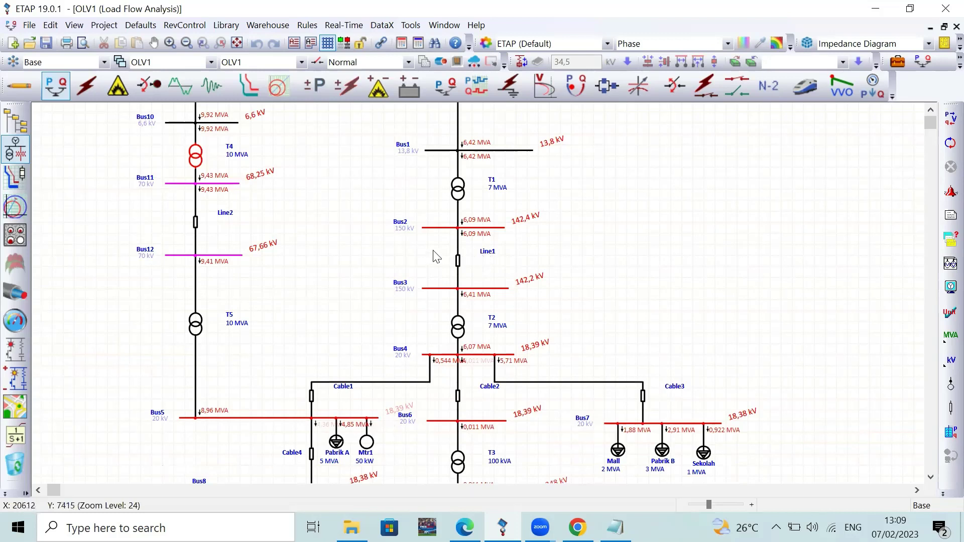
pyautogui.scroll(2, 436, 257)
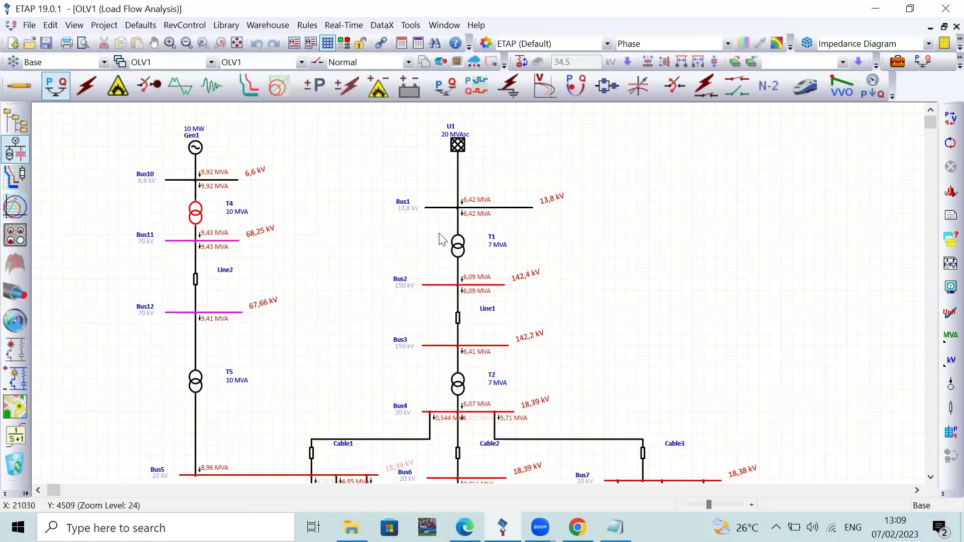
pyautogui.scroll(-2, 477, 329)
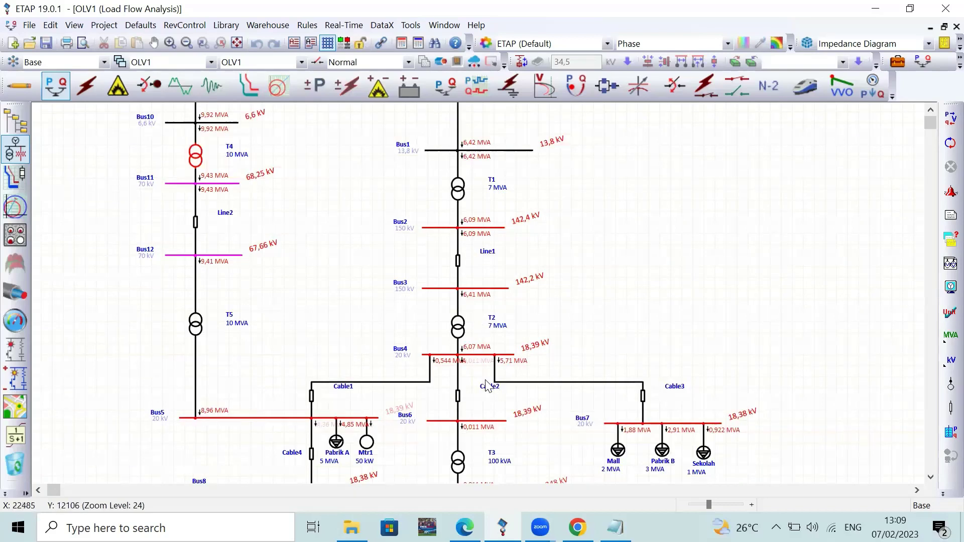
pyautogui.scroll(2, 377, 303)
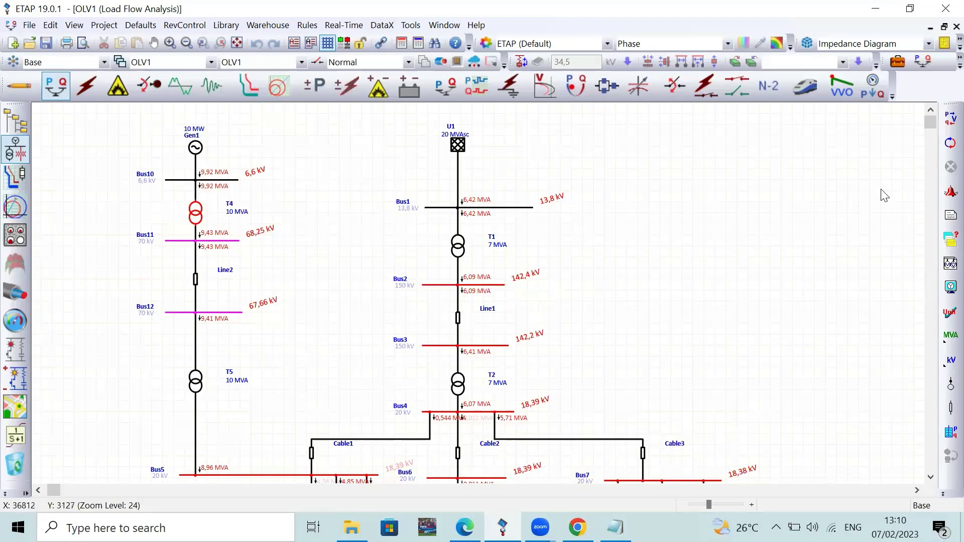
# - Display the load flow alert view and enlarge it so that the critical and marginal lists are readable
pyautogui.click(950, 192)
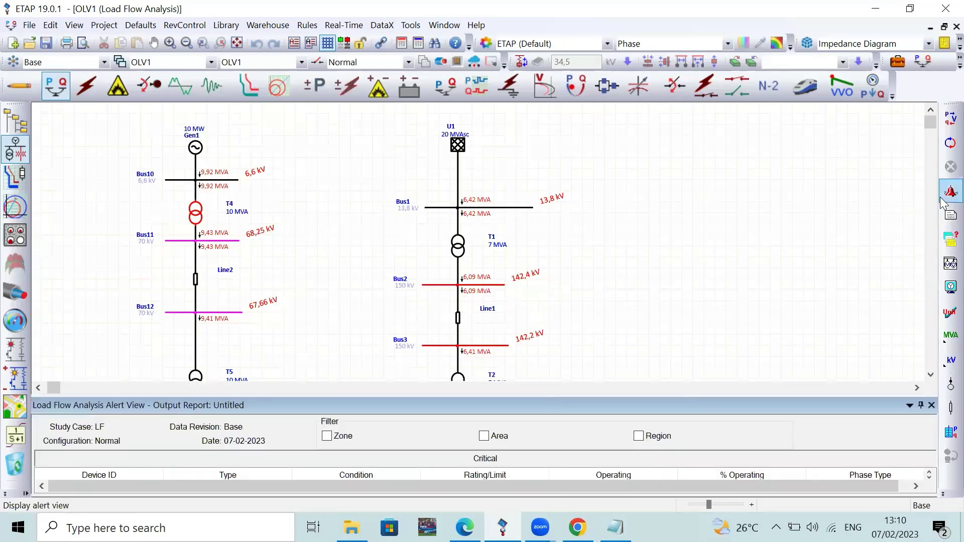
pyautogui.moveTo(594, 397); pyautogui.dragTo(594, 202)
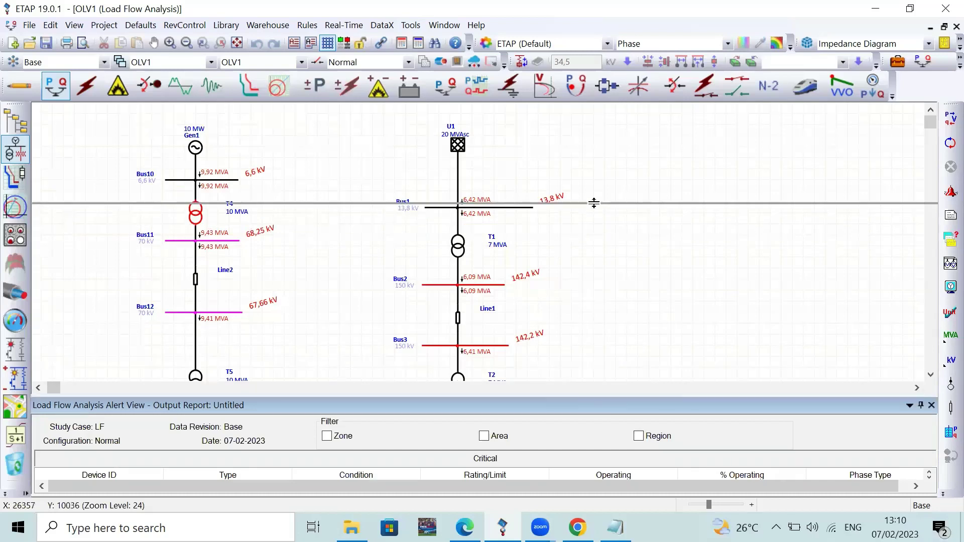
pyautogui.moveTo(525, 333); pyautogui.dragTo(527, 363)
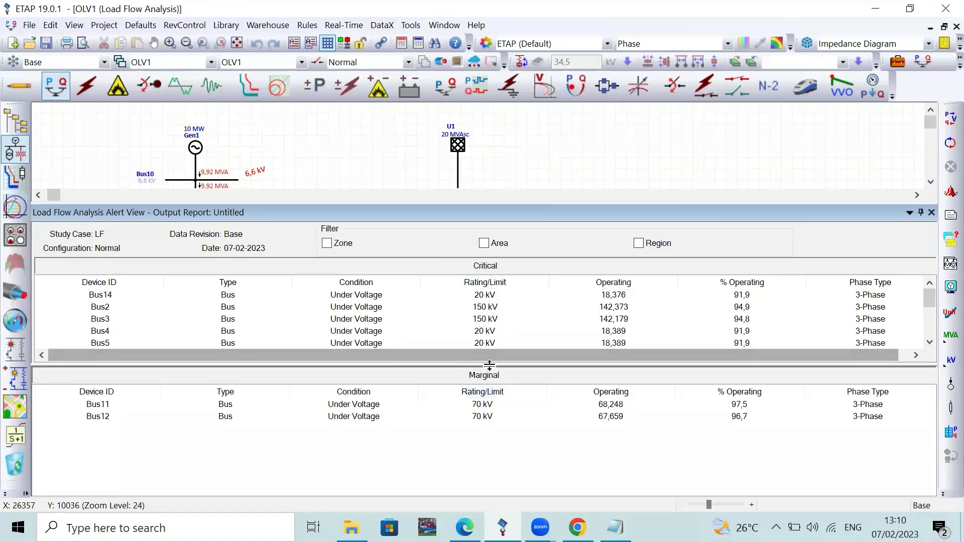
pyautogui.moveTo(489, 365); pyautogui.dragTo(491, 405)
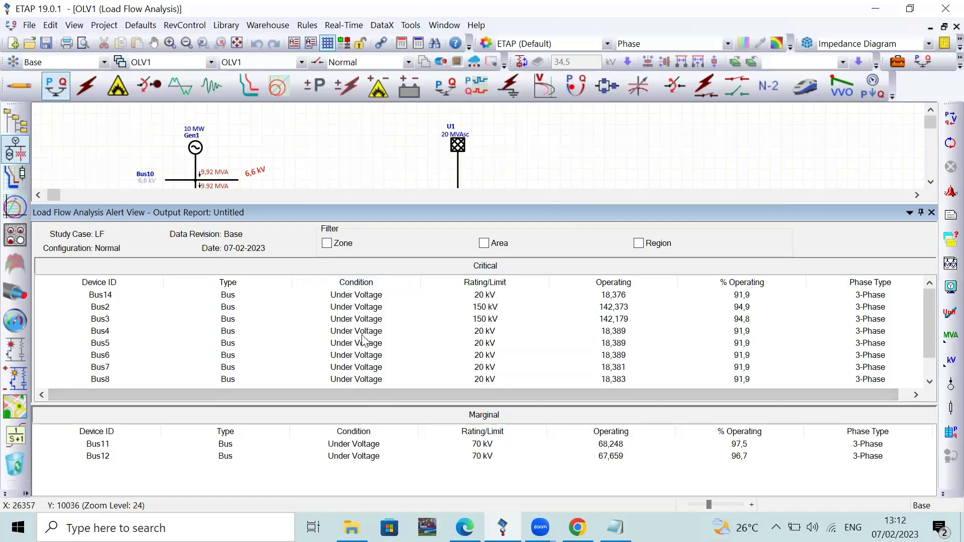
# - Review the condition, rating and percent operating of the critical devices through the end of the list, and close the alert view
pyautogui.scroll(-1, 364, 341)
pyautogui.scroll(1, 365, 342)
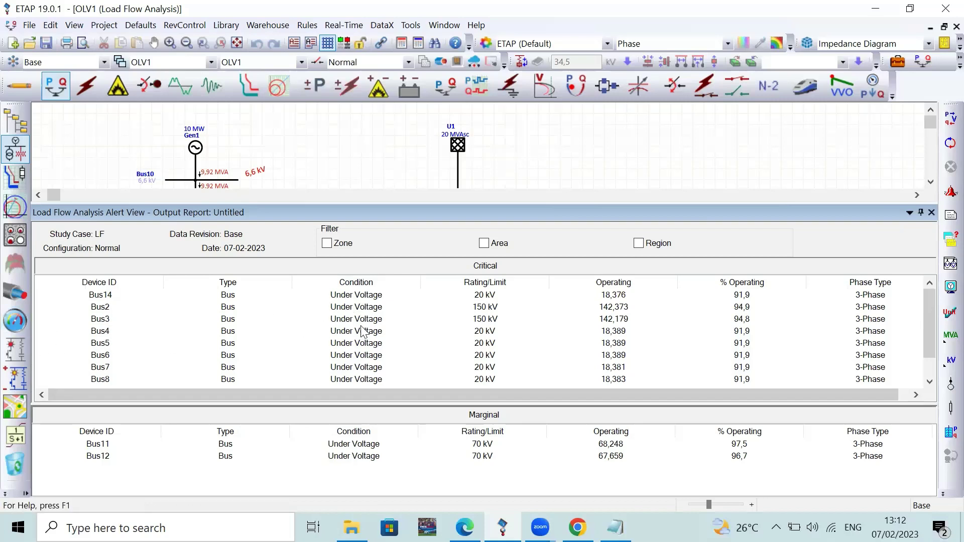
pyautogui.scroll(-1, 363, 332)
pyautogui.scroll(1, 363, 332)
pyautogui.click(748, 296)
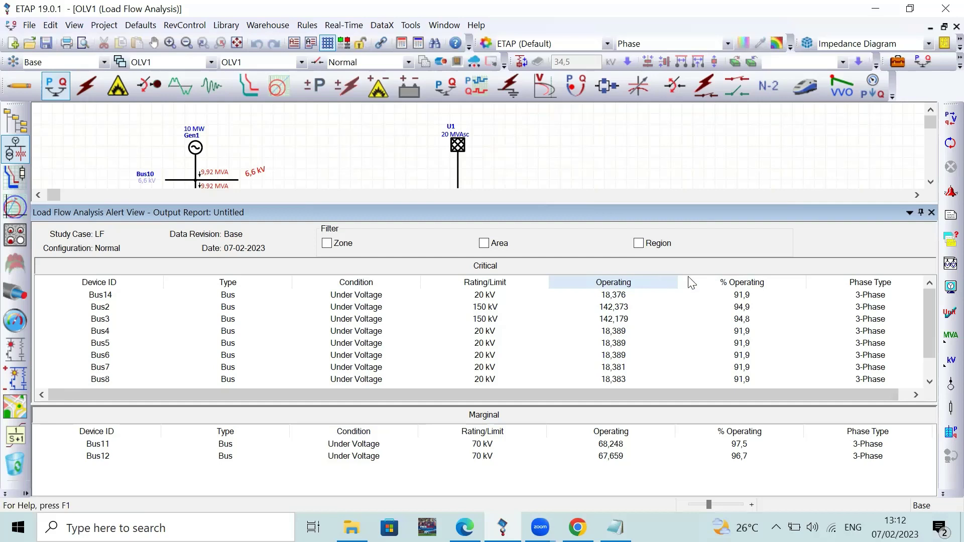
pyautogui.scroll(-1, 713, 314)
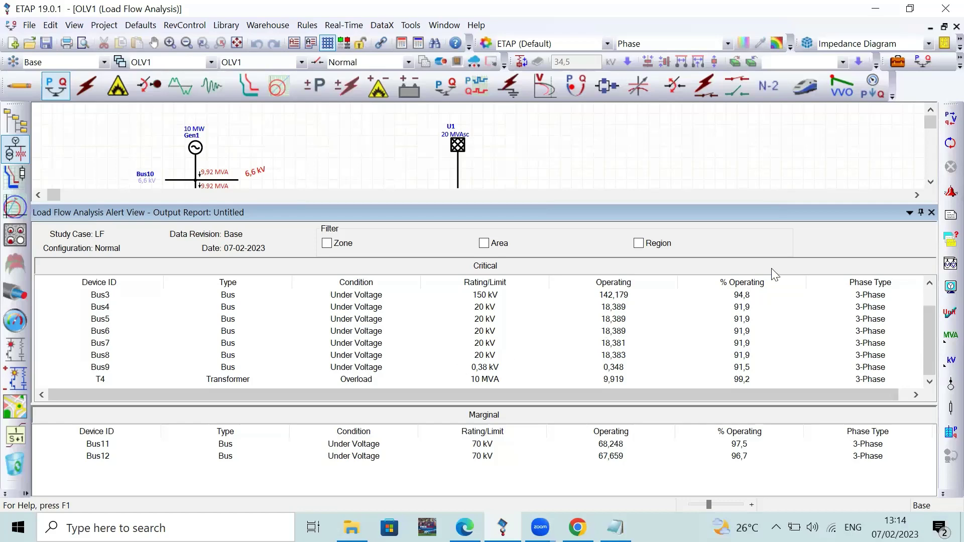
pyautogui.click(932, 213)
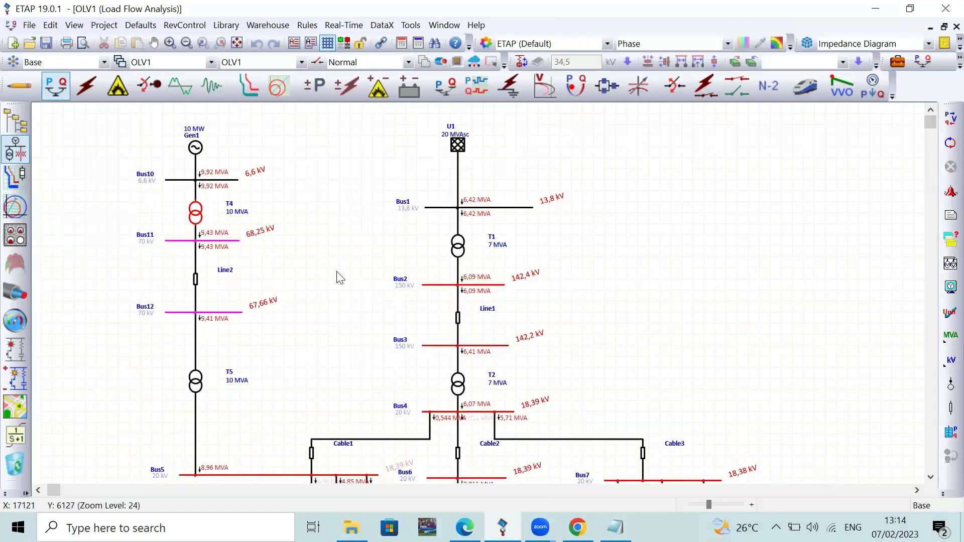
# - Set the rated power of transformer T4, between Bus10 and Bus11, to 12 MVA
pyautogui.scroll(-2, 339, 278)
pyautogui.scroll(2, 339, 277)
pyautogui.scroll(-3, 215, 231)
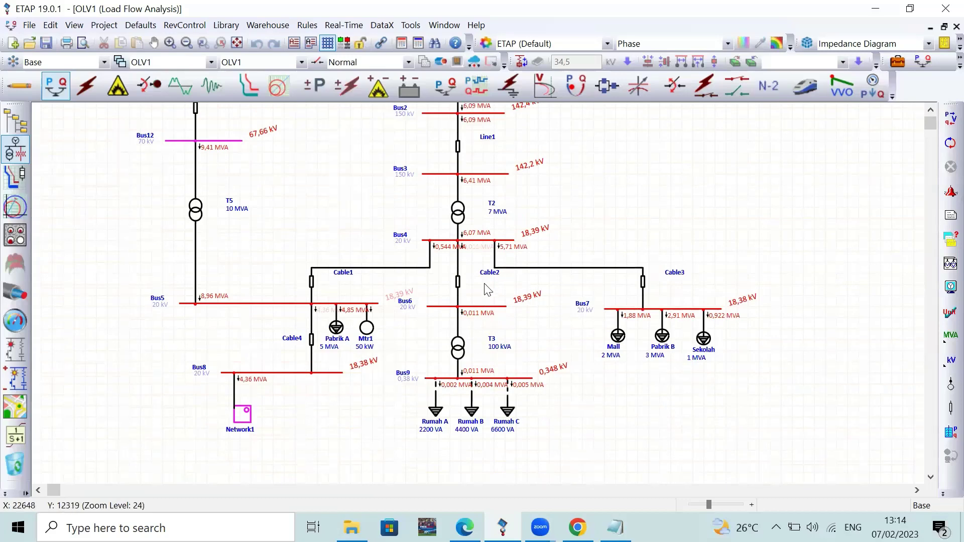
pyautogui.scroll(3, 477, 301)
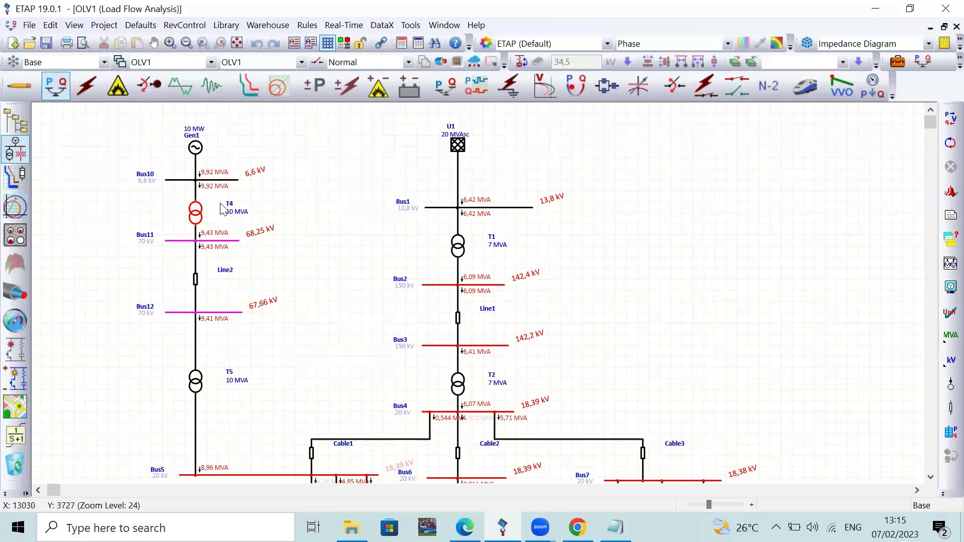
pyautogui.doubleClick(200, 222)
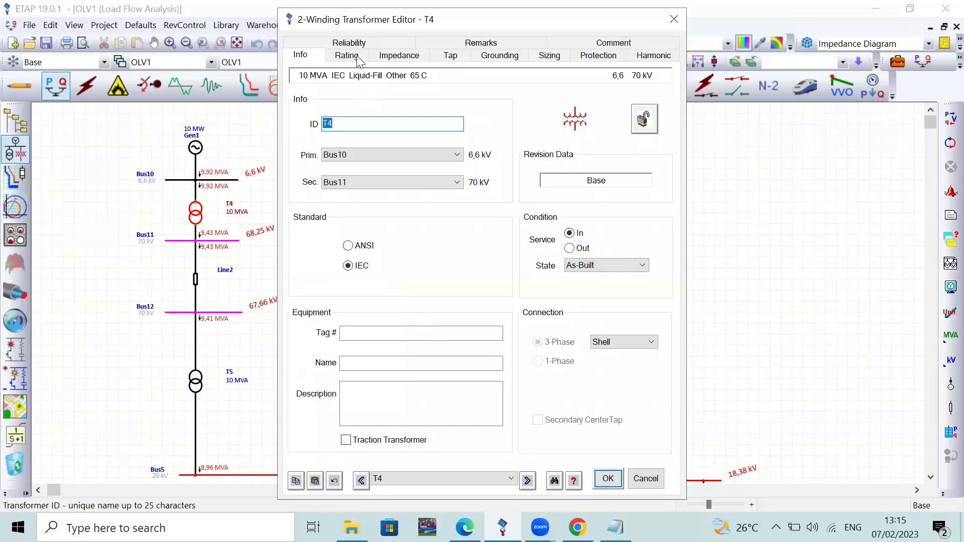
pyautogui.click(358, 55)
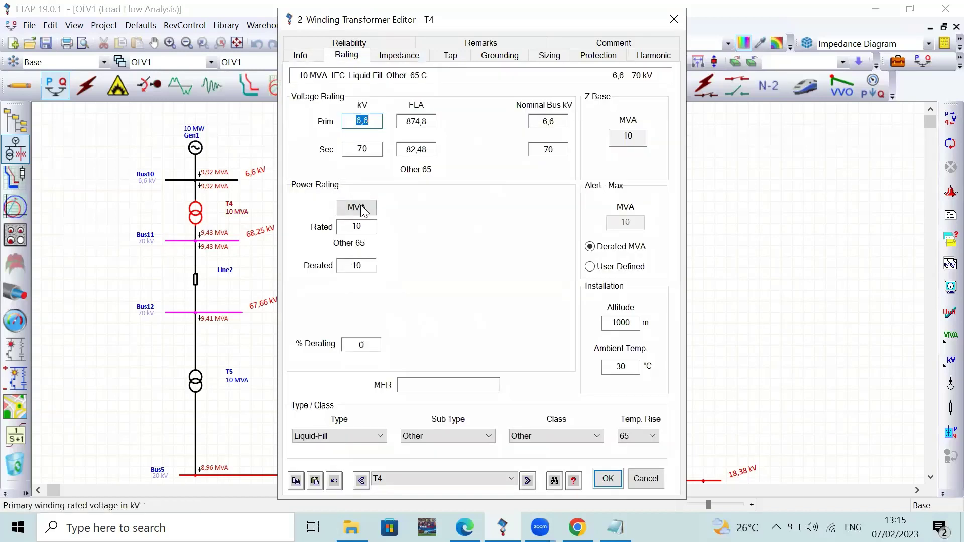
pyautogui.doubleClick(359, 224)
pyautogui.write('1')
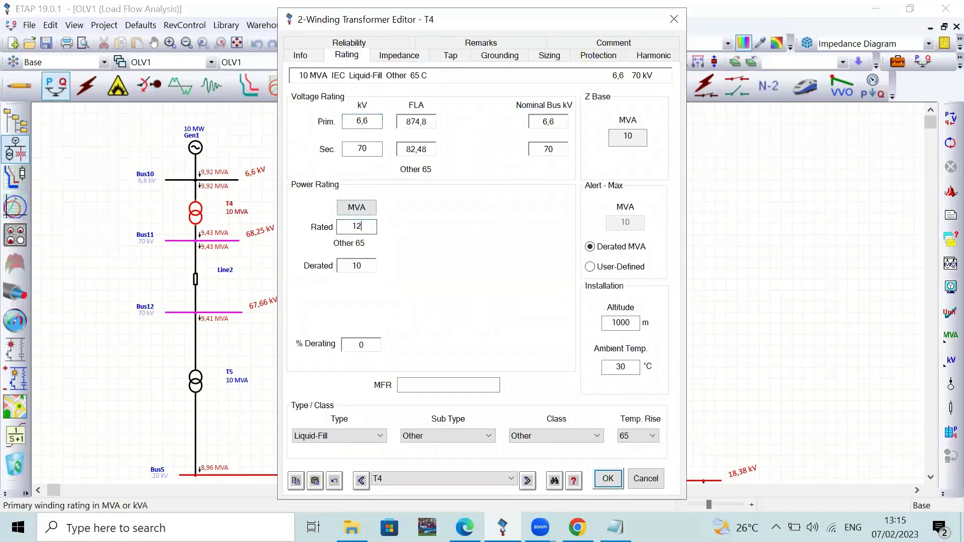
pyautogui.press('Return')
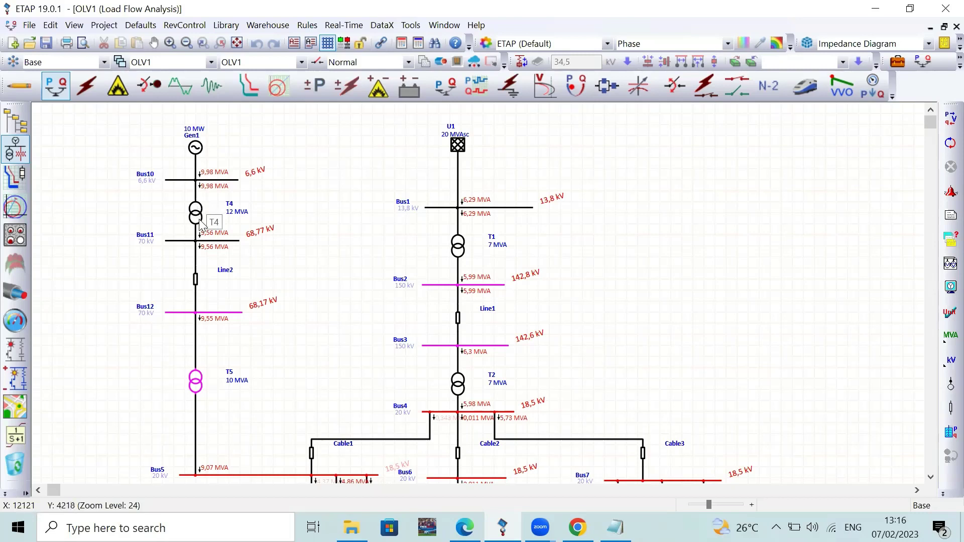
# - Set the rated power of transformer T5, between Bus12 and Bus5, to 12 MVA and rerun the load flow calculation
pyautogui.scroll(-1, 230, 243)
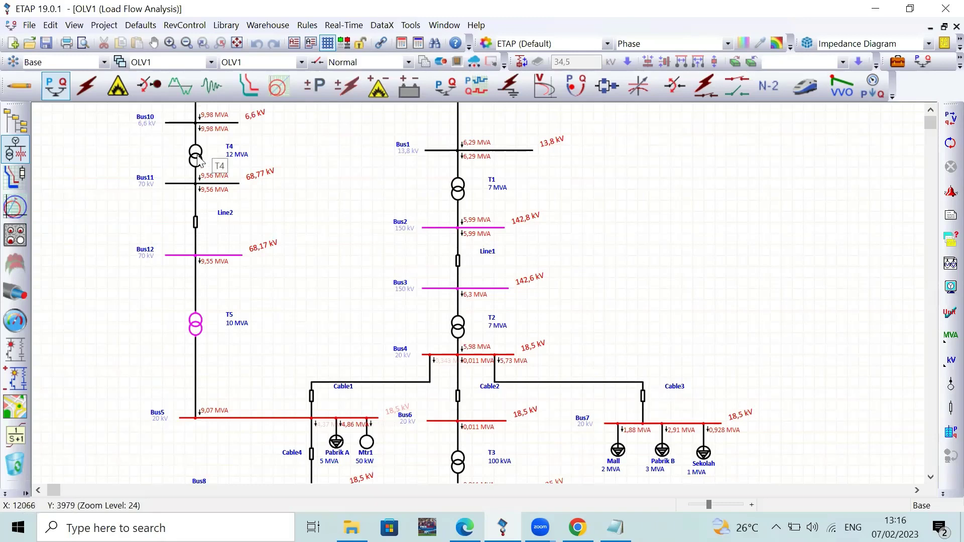
pyautogui.doubleClick(199, 325)
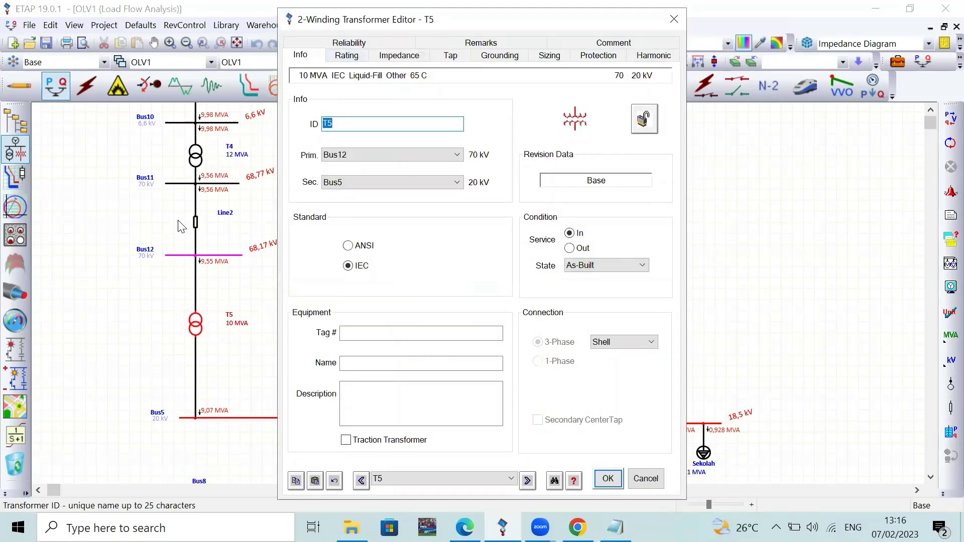
pyautogui.click(342, 57)
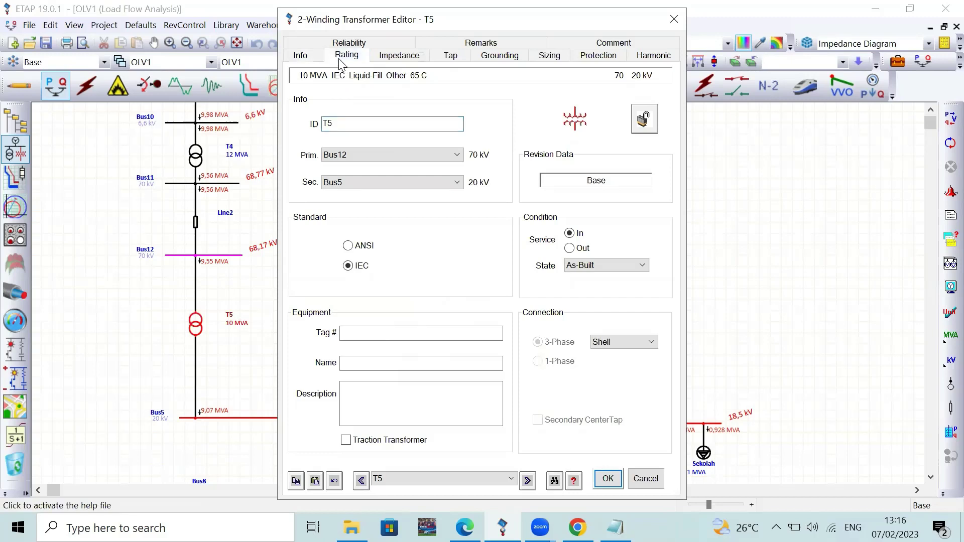
pyautogui.doubleClick(357, 226)
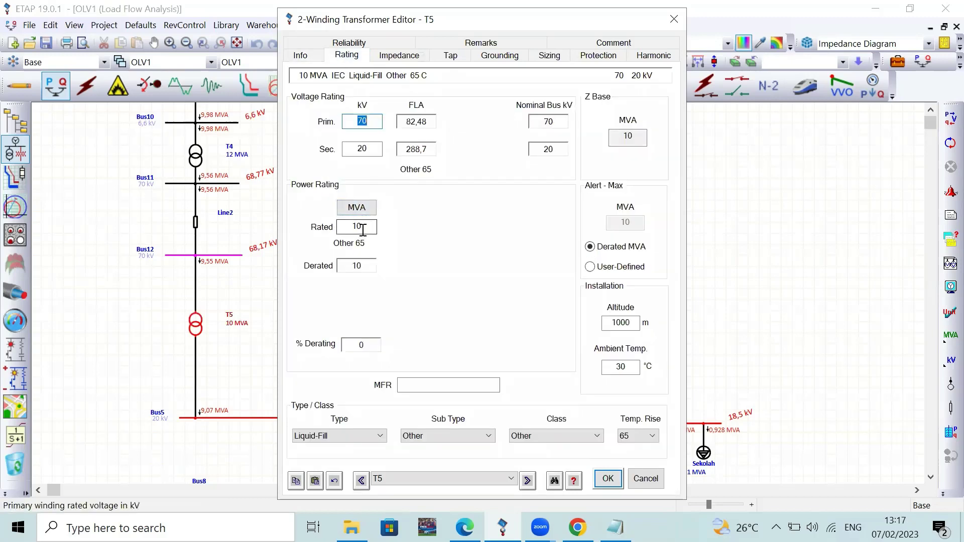
pyautogui.write('12')
pyautogui.press('Tab')
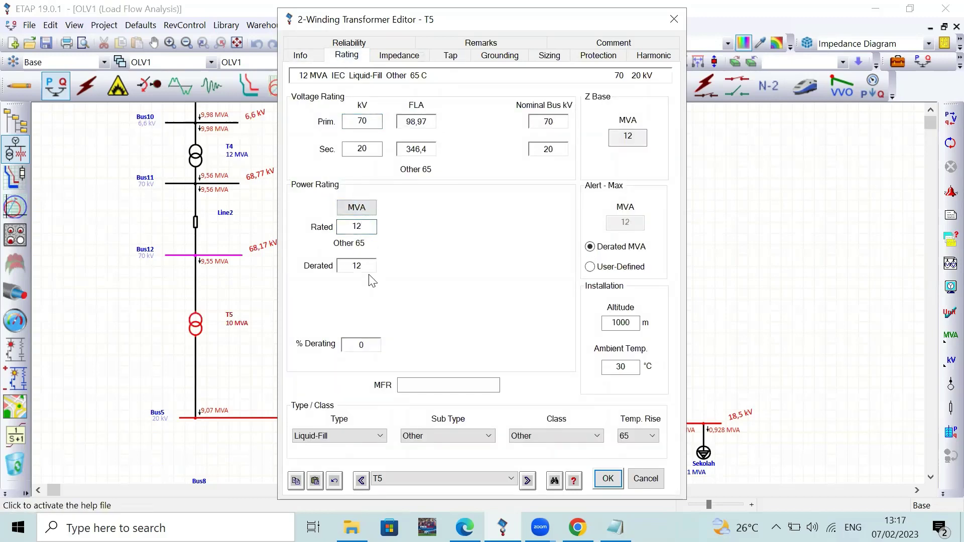
pyautogui.press('Return')
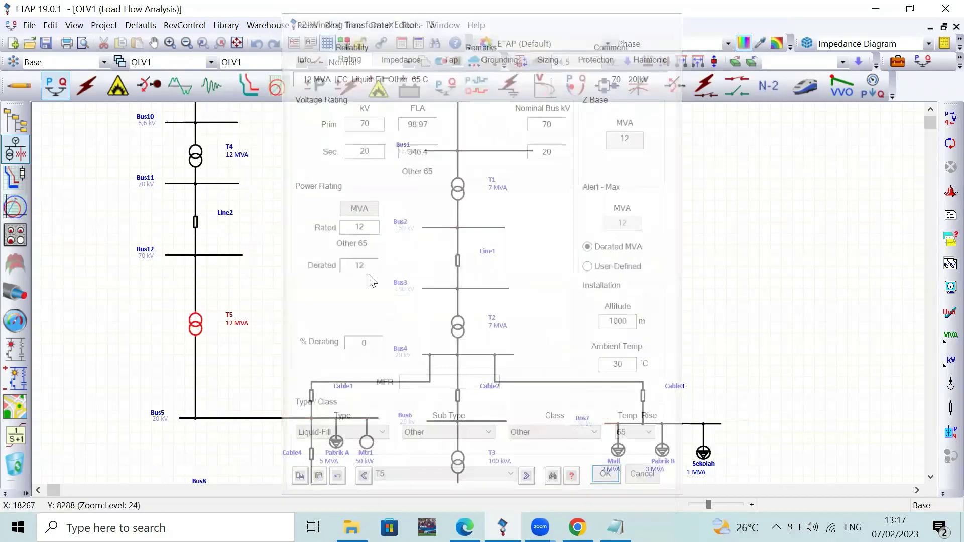
pyautogui.click(947, 121)
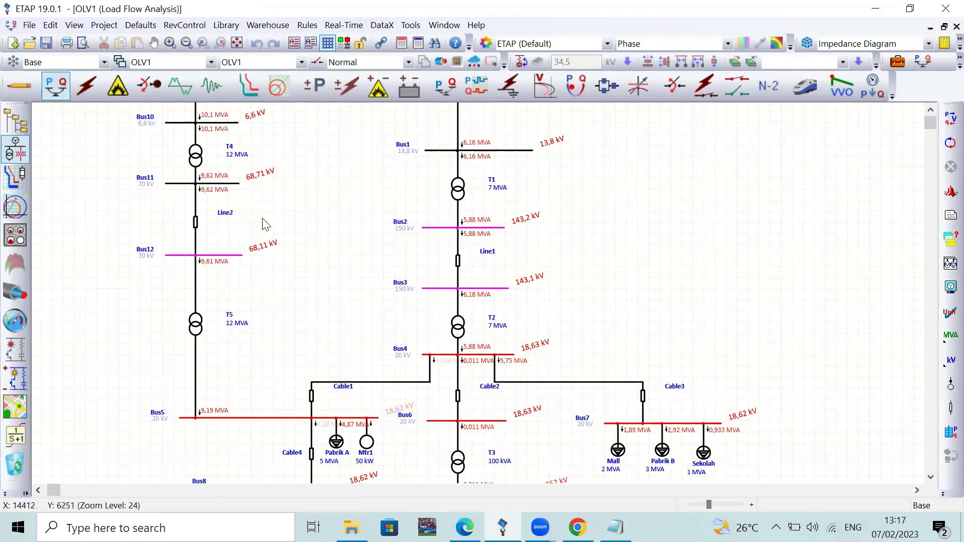
pyautogui.scroll(1, 261, 221)
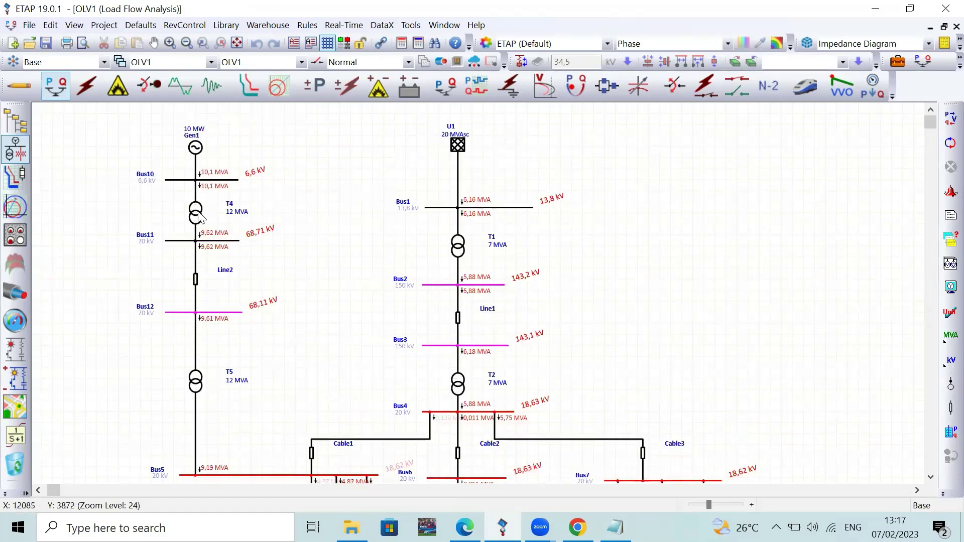
pyautogui.scroll(-1, 464, 296)
pyautogui.scroll(-1, 467, 281)
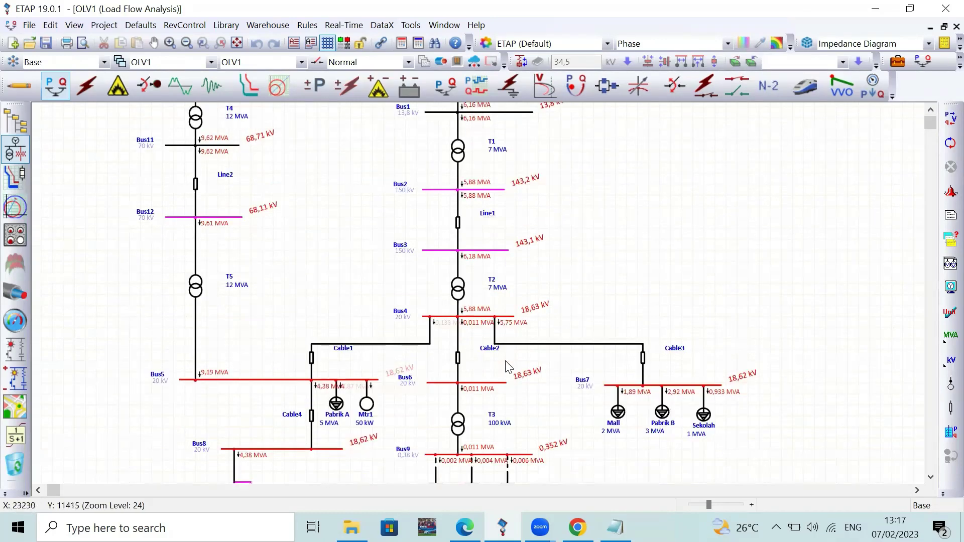
pyautogui.scroll(1, 482, 266)
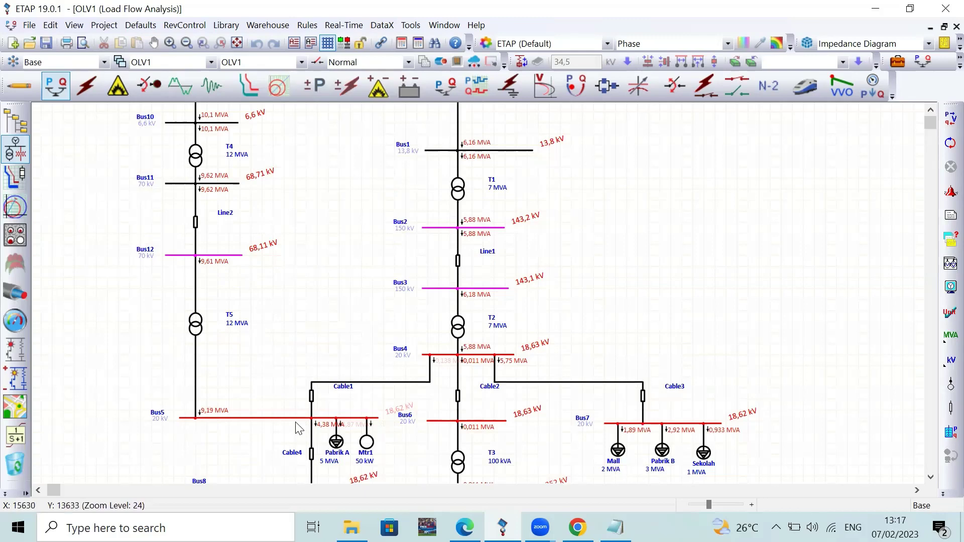
pyautogui.scroll(2, 299, 429)
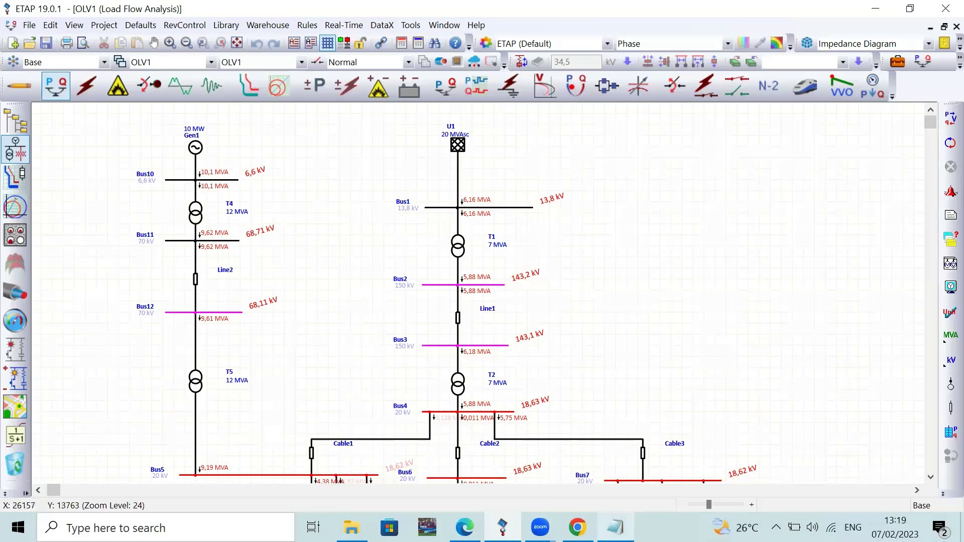
# - Switch to the blank Notepad note and write the labels "Sebelum dinaikkan" and "Setelah dinaikkan" with an empty line between them
pyautogui.click(616, 527)
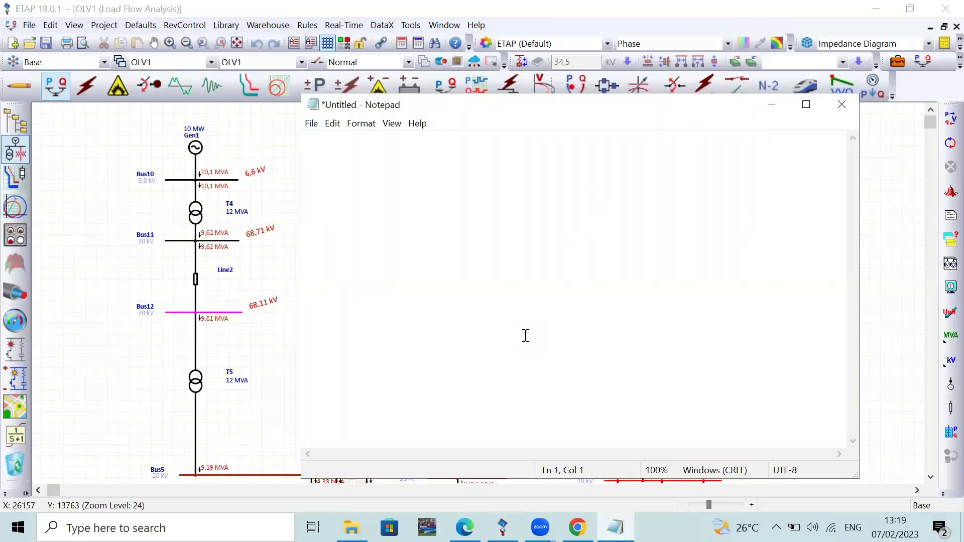
pyautogui.write('Sebelum dinaikkan')
pyautogui.press('Return')
pyautogui.press('Return')
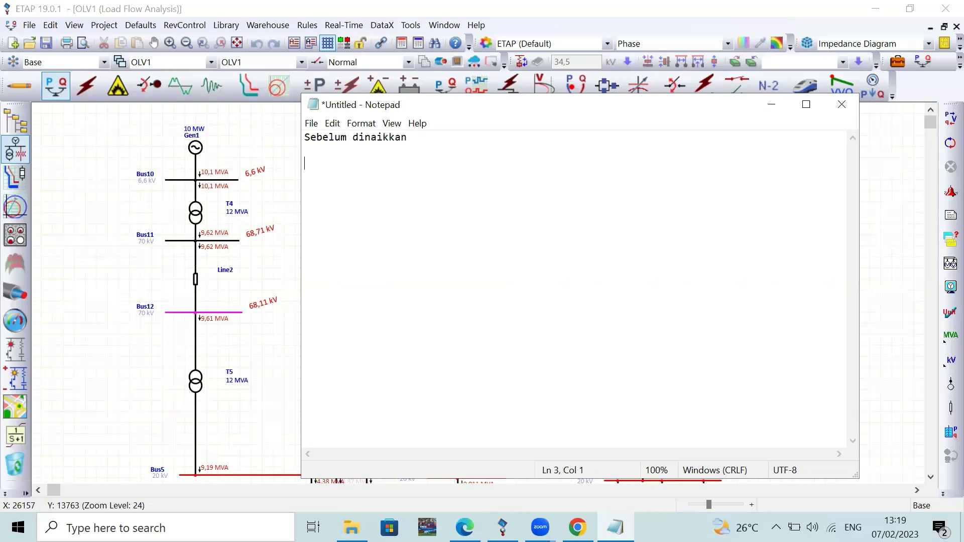
pyautogui.write('Setelah d')
pyautogui.press('BackSpace')
pyautogui.press('BackSpace')
pyautogui.write('h dinaikkan')
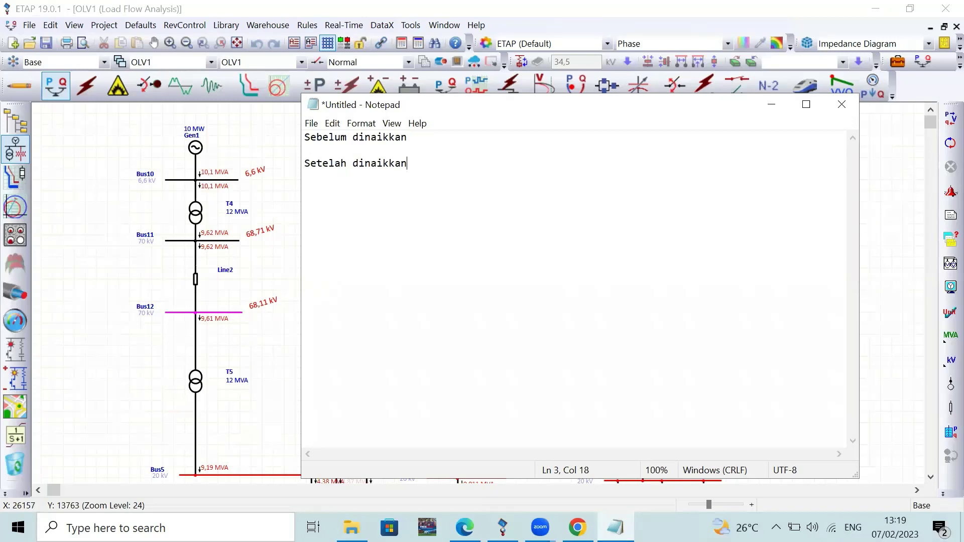
# - Insert the numbered heading "1. Luas Penampang" on a new line above "Sebelum dinaikkan"
pyautogui.click(304, 137)
pyautogui.press('Return')
pyautogui.press('Up')
pyautogui.write('1. ')
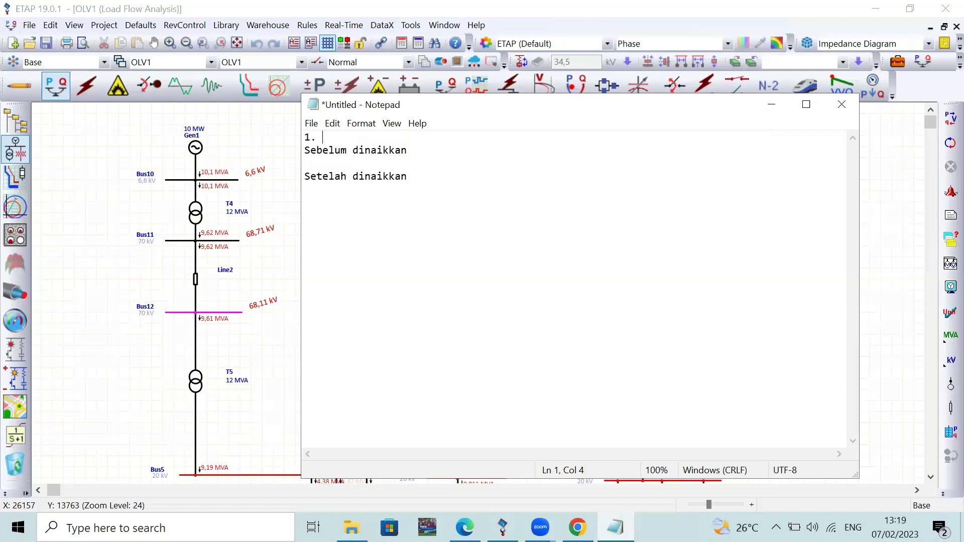
pyautogui.write('Luas Penampang')
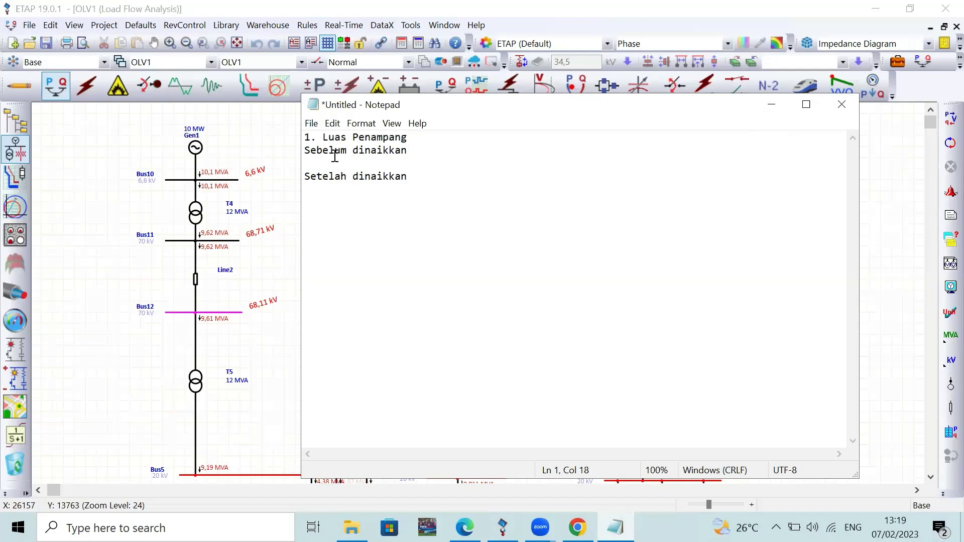
# - Open the editor of transmission line Line2 in ETAP and record "68,11 kV" under "Sebelum dinaikkan" in the Notepad note
pyautogui.click(239, 279)
pyautogui.doubleClick(196, 281)
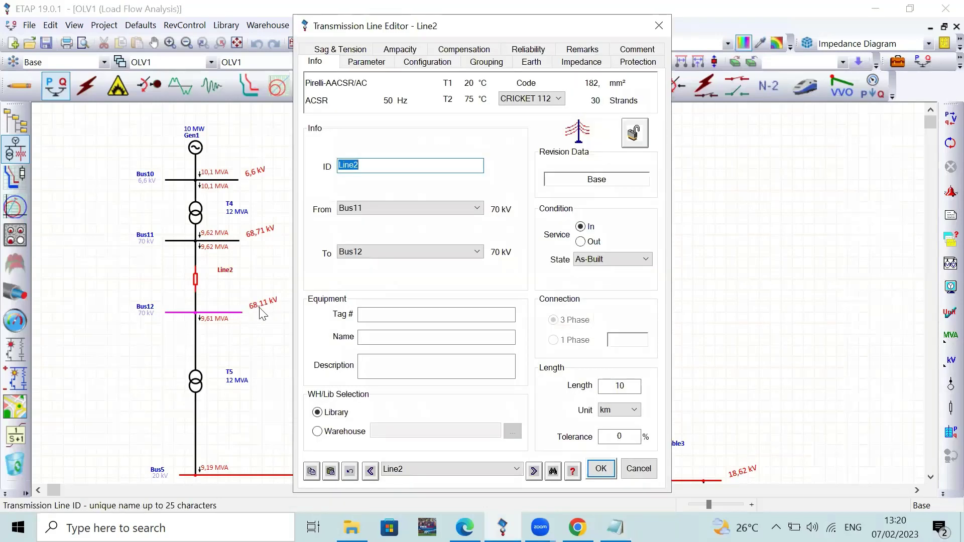
pyautogui.hotkey('alt', 'Tab')
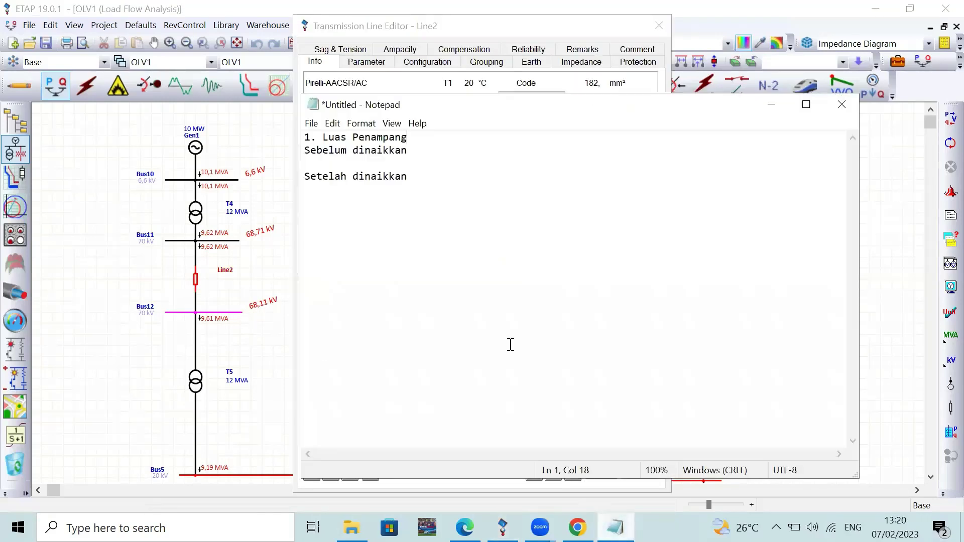
pyautogui.click(407, 176)
pyautogui.click(400, 165)
pyautogui.write('68,11 kV')
pyautogui.click(448, 219)
pyautogui.click(772, 105)
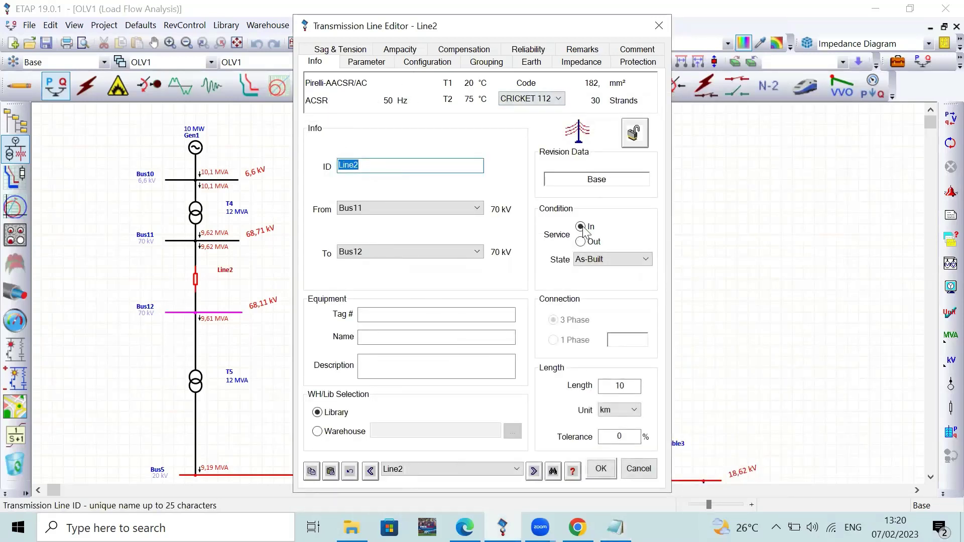
# - Set Line2's phase conductor to the 587 mm² HURDLES 1120 size from the Pirelli-AACSR/AC library and rerun the load flow calculation
pyautogui.click(366, 67)
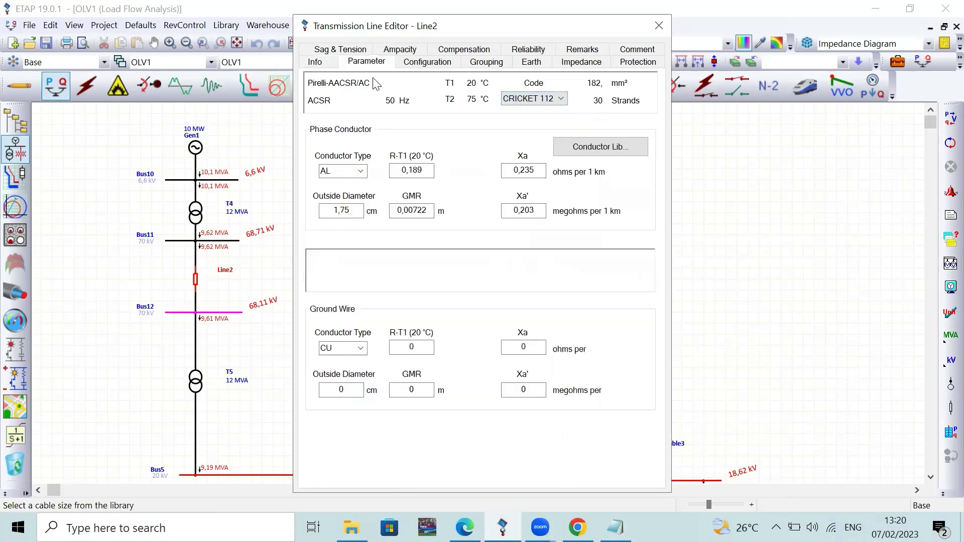
pyautogui.click(572, 153)
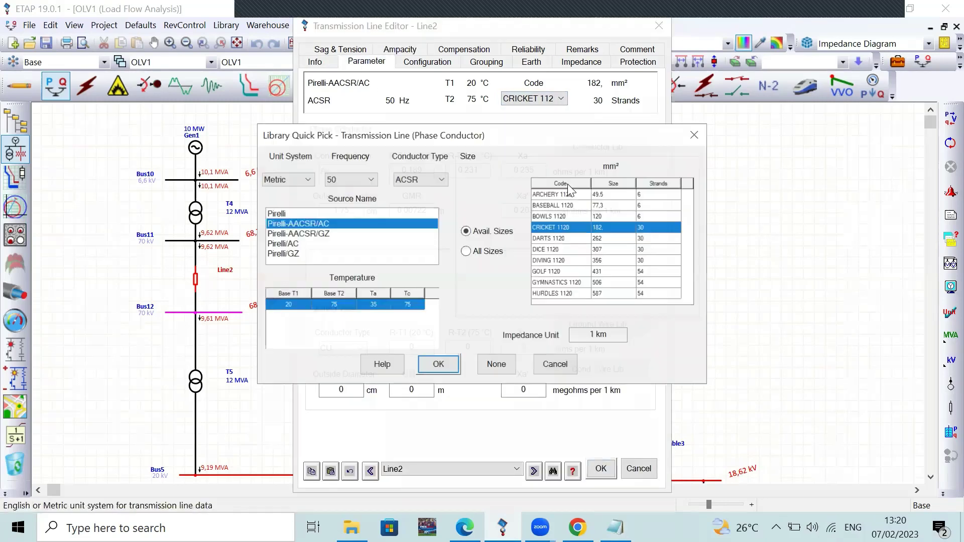
pyautogui.click(572, 295)
pyautogui.click(438, 365)
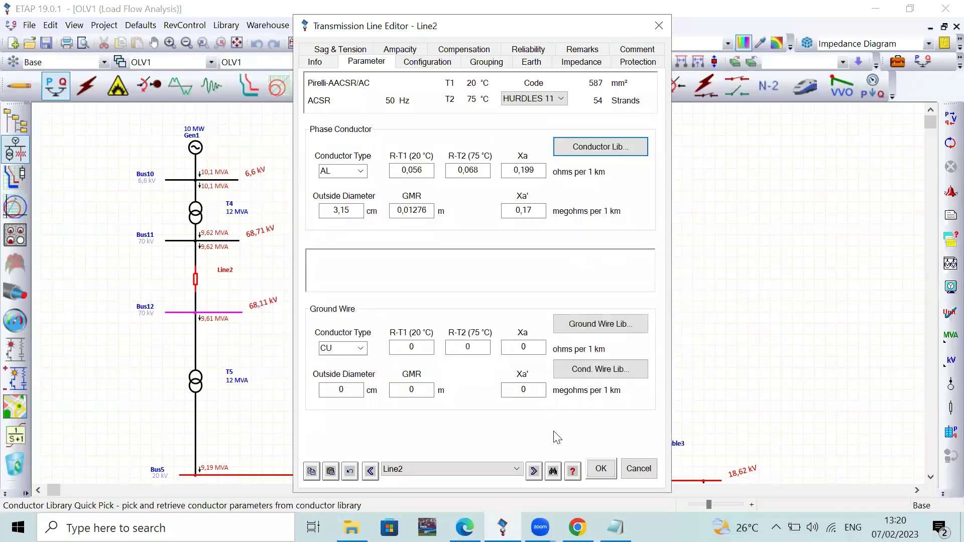
pyautogui.click(596, 468)
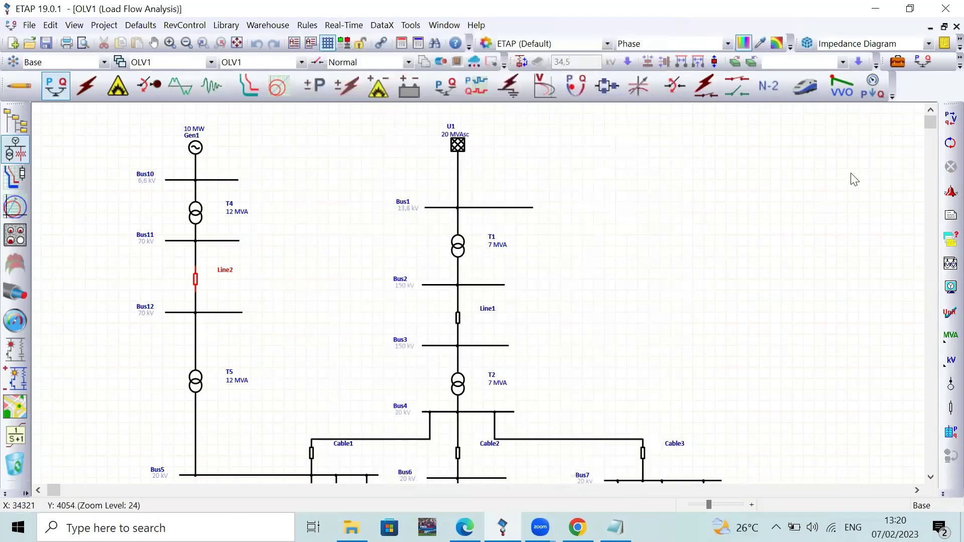
pyautogui.click(944, 119)
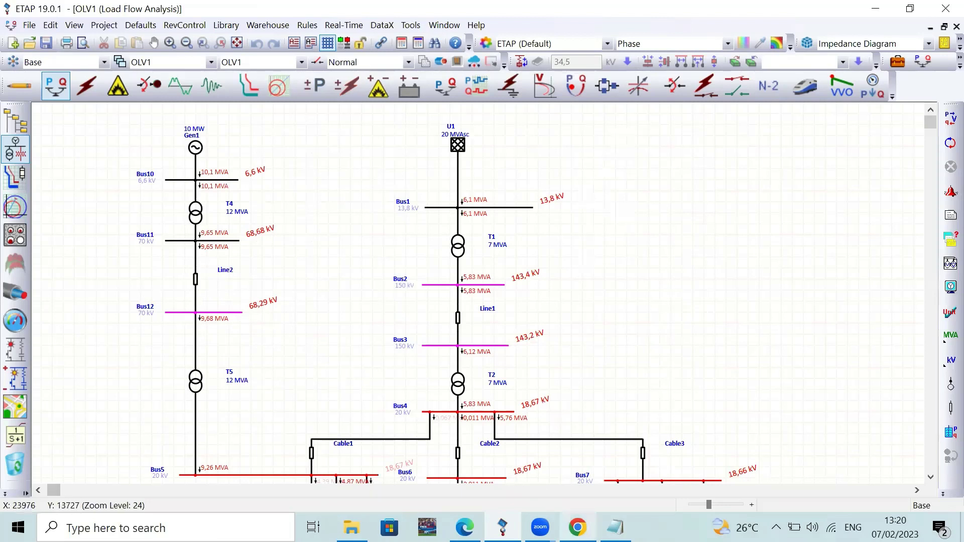
# - Record "68,29 kV" under "Setelah dinaikkan" in the Notepad note and add the title "Solusi undervoltage pada ETAP" above item 1
pyautogui.click(615, 527)
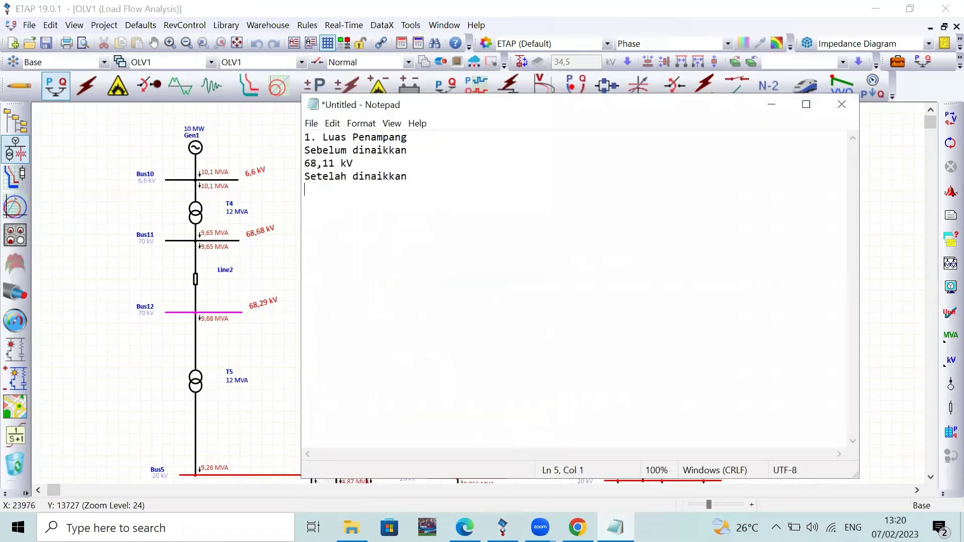
pyautogui.write('68,29 kV')
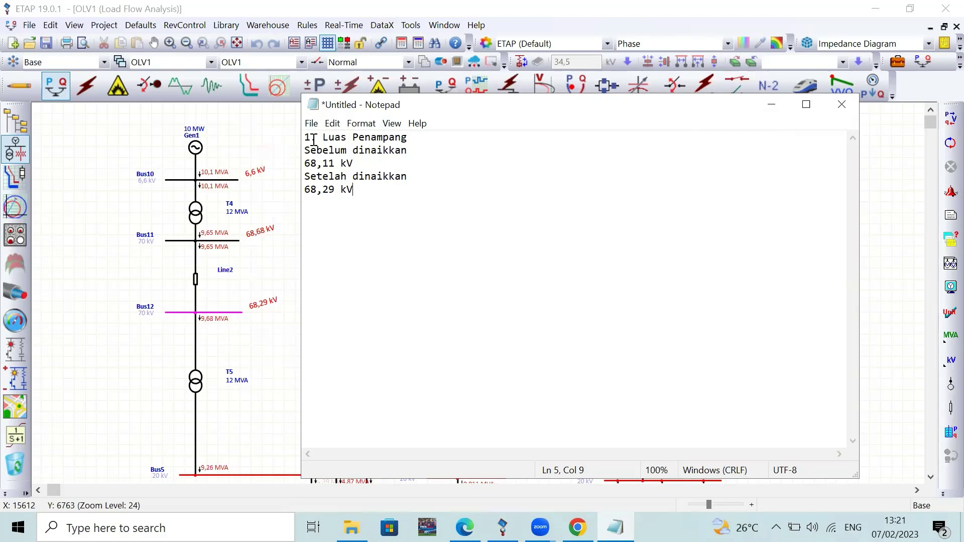
pyautogui.press('Return')
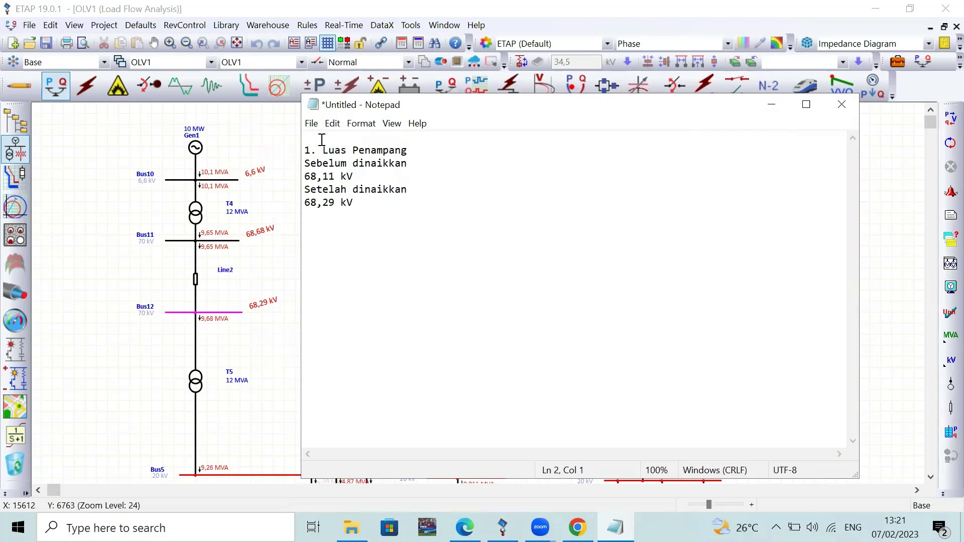
pyautogui.write('Solusi undervoltage pada ')
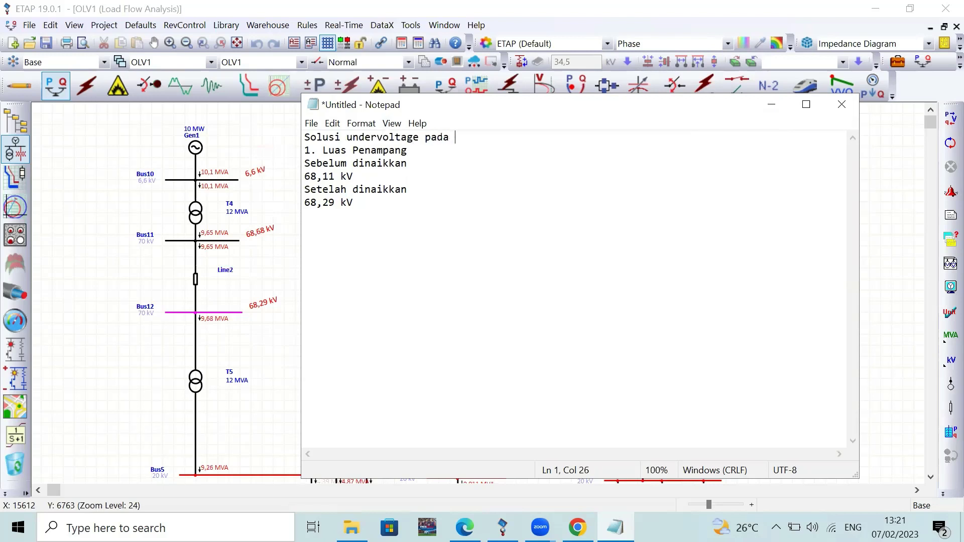
pyautogui.write('ETAP')
# - Reword item 1 as "Menaikkan Luas Penampang kabel", start item 2 below the recorded voltages and minimize the note
pyautogui.click(322, 151)
pyautogui.write('Menaikkan')
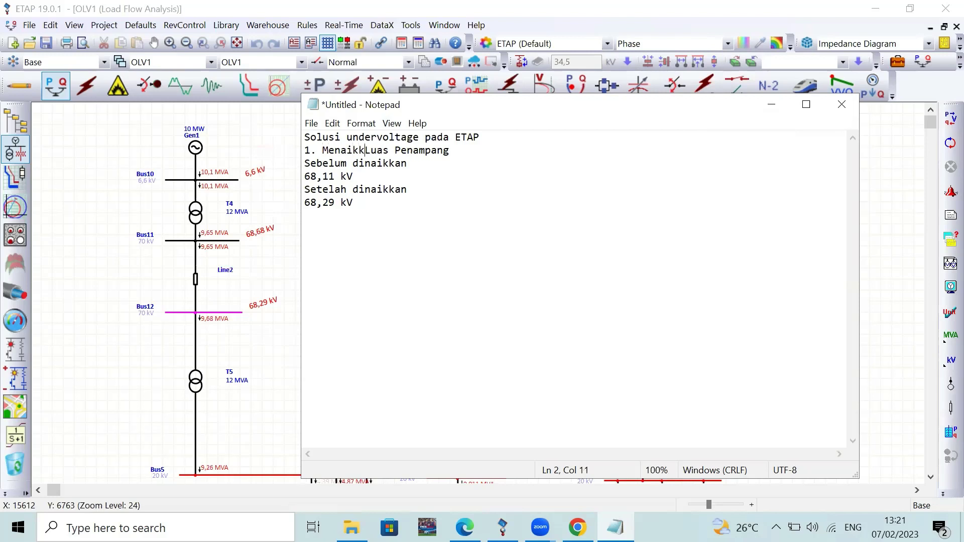
pyautogui.click(475, 148)
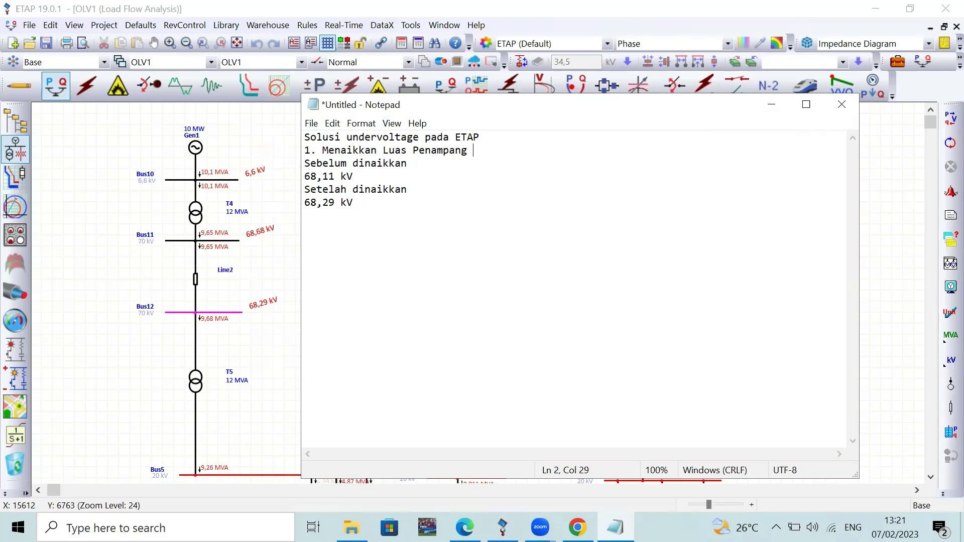
pyautogui.write('kabel')
pyautogui.click(467, 205)
pyautogui.write('2.')
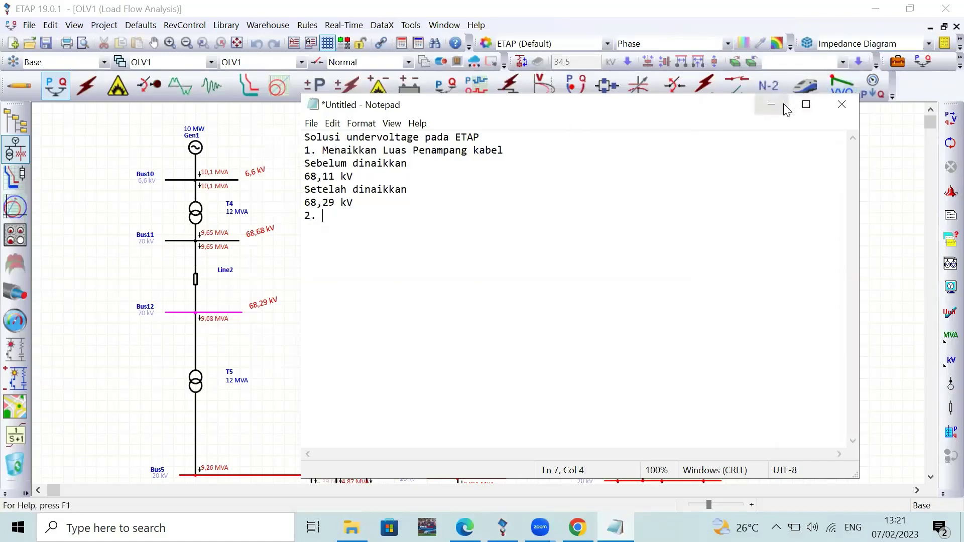
pyautogui.click(771, 104)
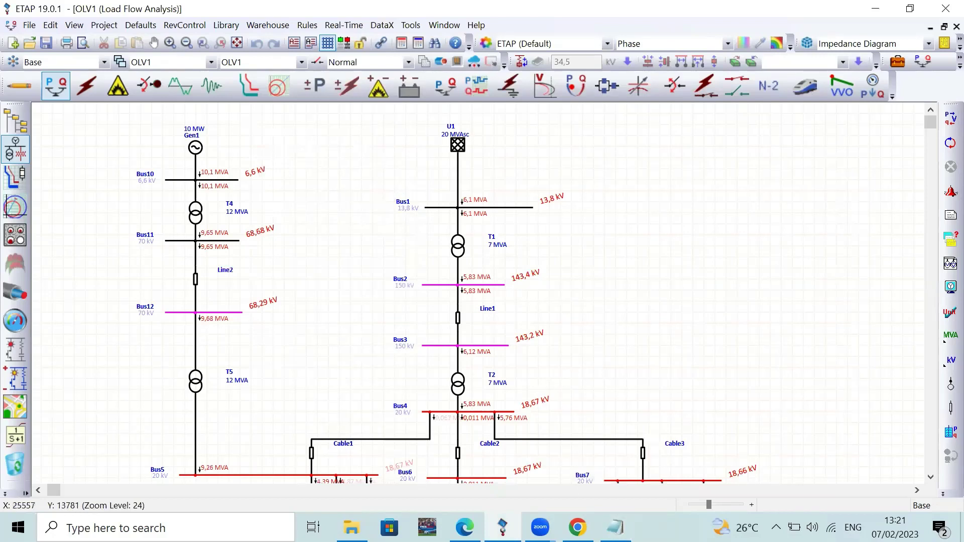
# - Return to the Notepad note and write item 2 as "Tapping trafo (mengurangi tapping/lilitan di sisi primer)"
pyautogui.moveTo(615, 527)
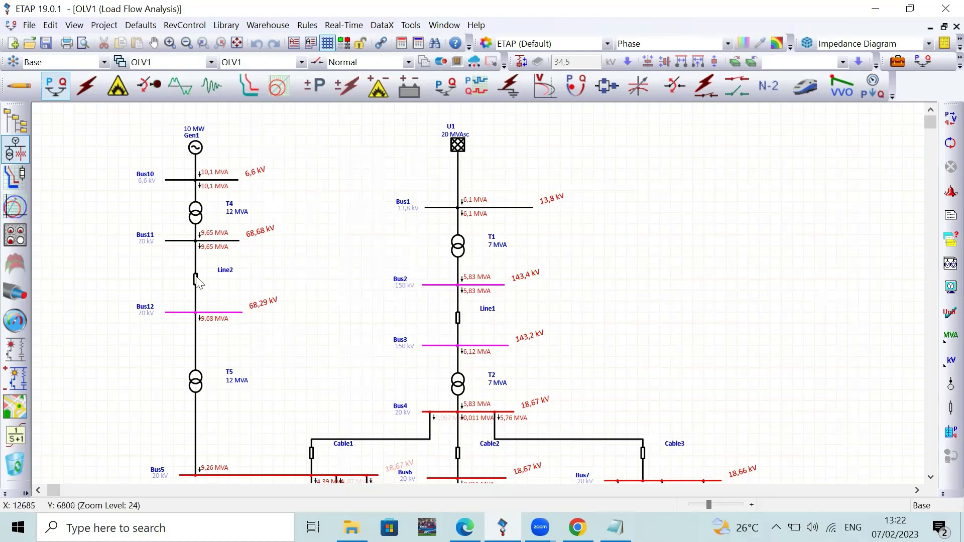
pyautogui.click(615, 528)
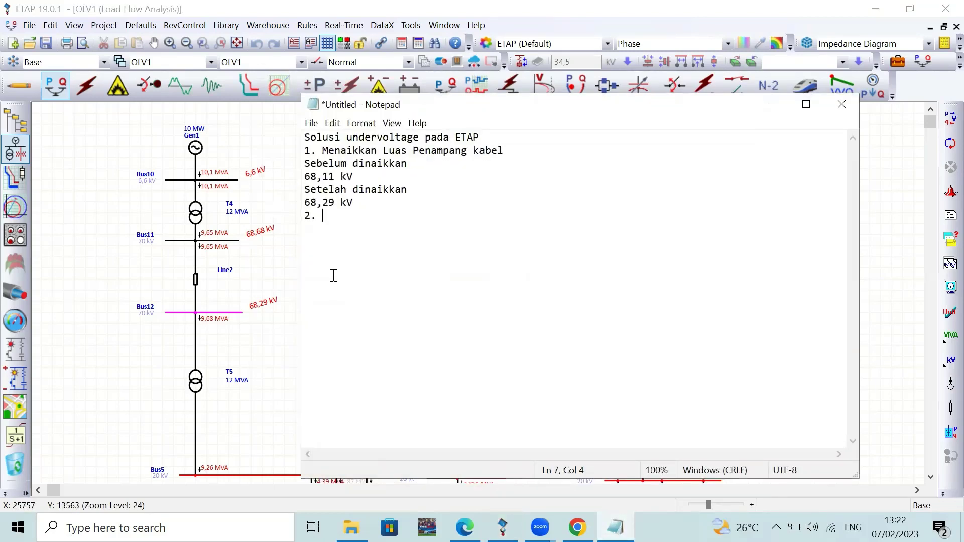
pyautogui.write('Tapping trafo (')
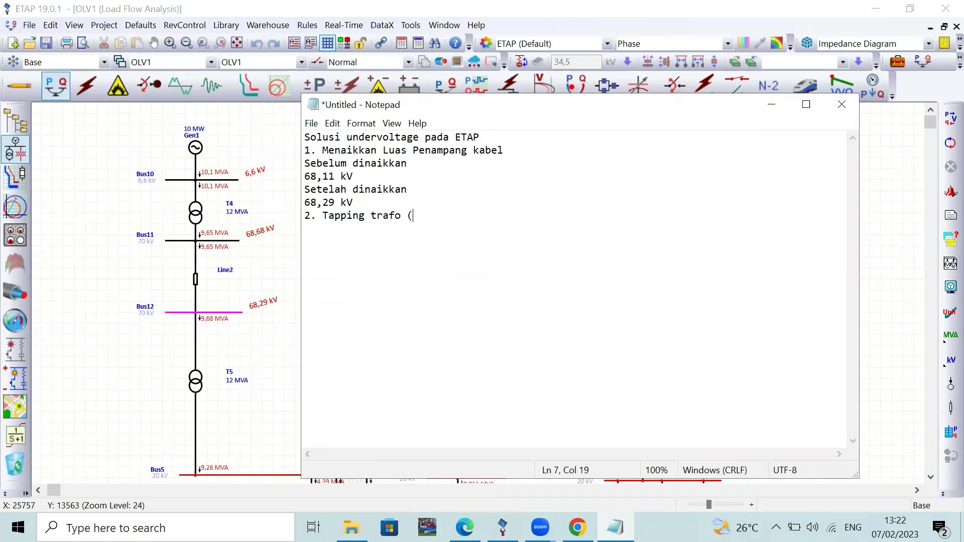
pyautogui.write('mengurangi tapp')
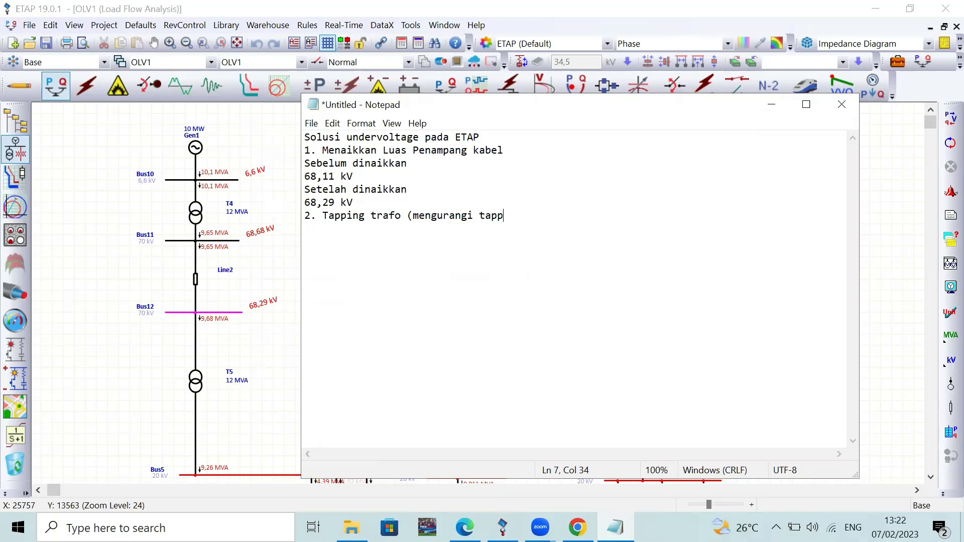
pyautogui.write('ing/lilitan di s')
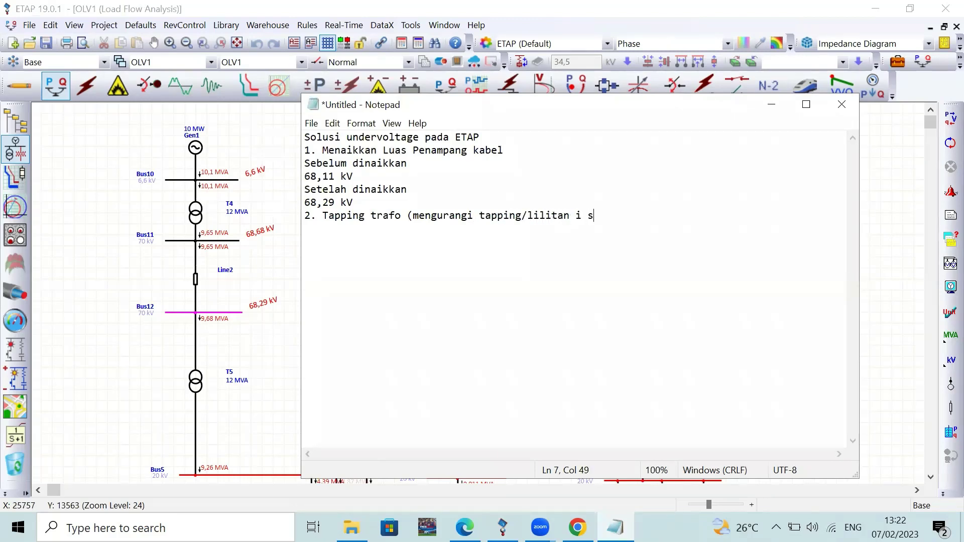
pyautogui.write('i')
pyautogui.press('BackSpace')
pyautogui.press('BackSpace')
pyautogui.press('BackSpace')
pyautogui.press('BackSpace')
pyautogui.write('di sisi primer) ')
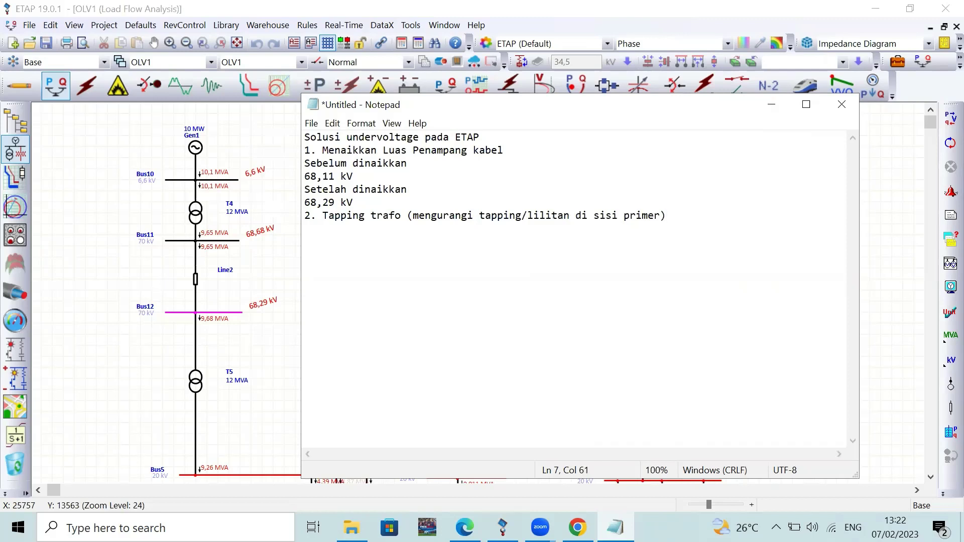
# - Add the labels "Sebelum dinaikkan" and "Sesudah dinaikkan" under item 2 with an empty line between them, and minimize the note
pyautogui.write('Sebelum dinaikkan')
pyautogui.press('Return')
pyautogui.press('Return')
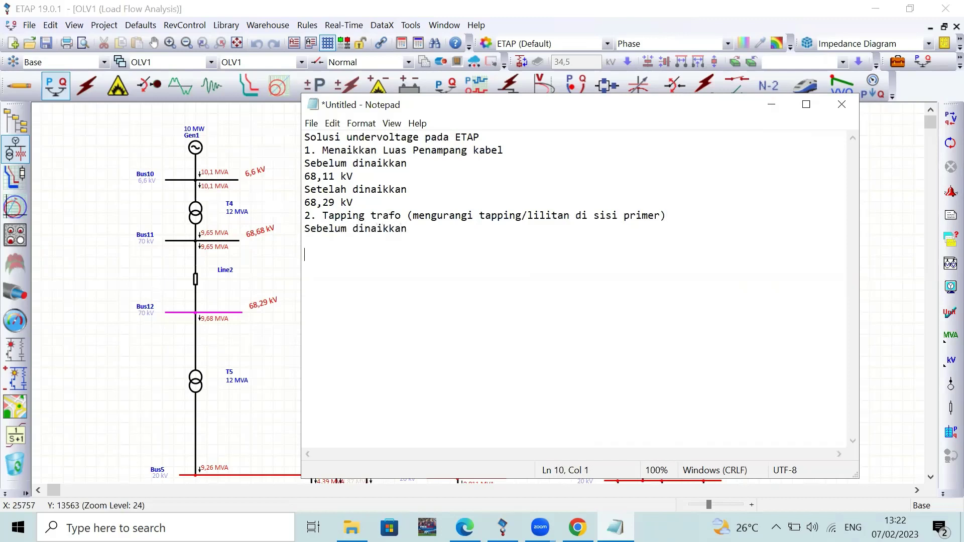
pyautogui.write('Sesudah dinaikkan')
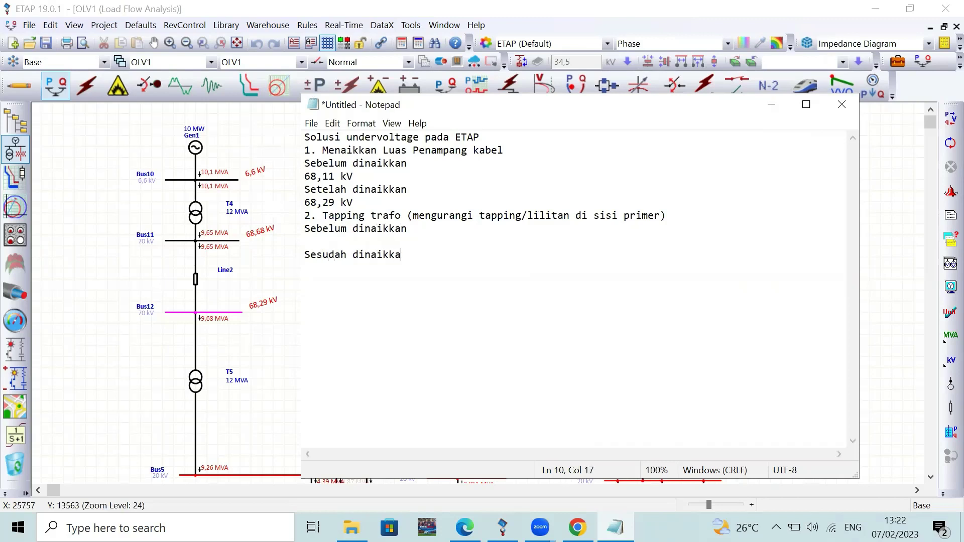
pyautogui.click(771, 104)
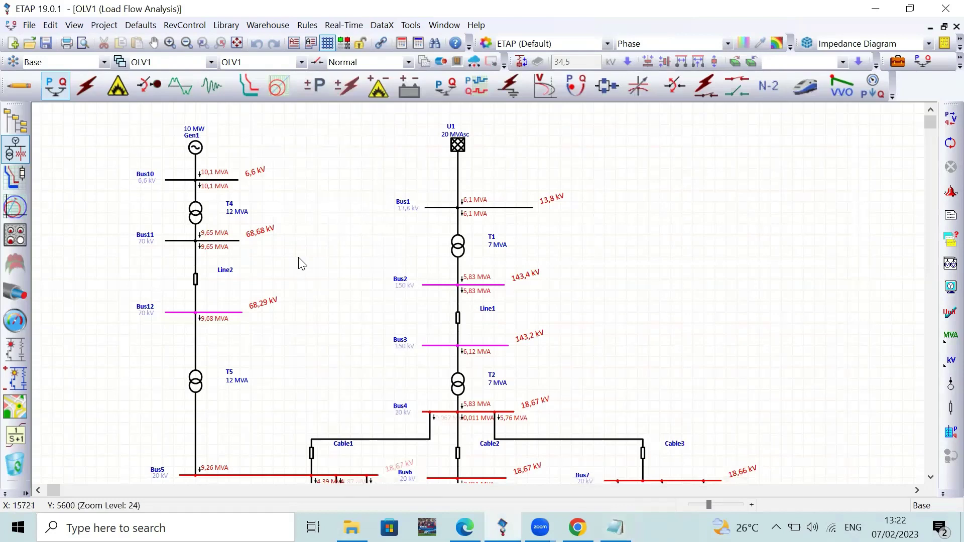
# - Open the editor of transformer T4 and bring the Notepad note back up
pyautogui.click(198, 217)
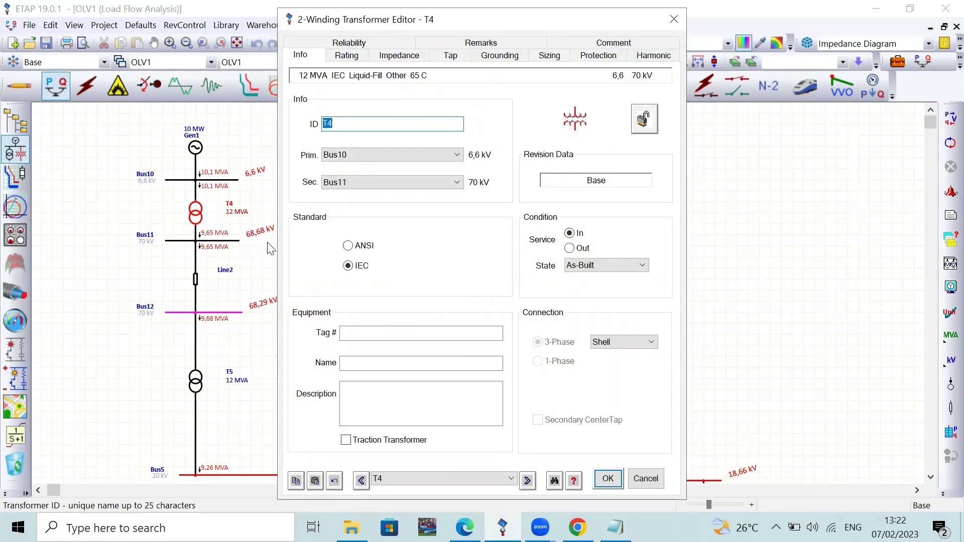
pyautogui.click(616, 527)
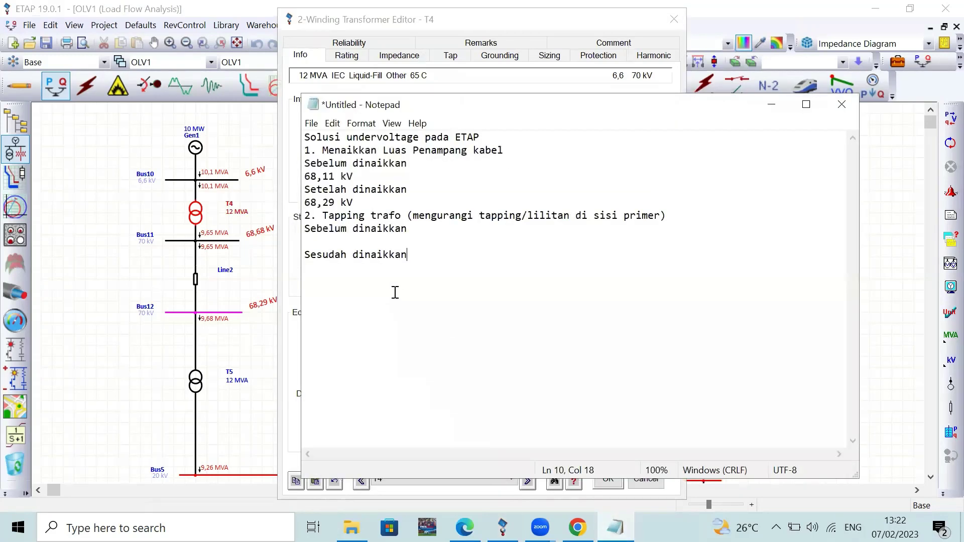
pyautogui.press('Return')
pyautogui.write('68,68 k')
pyautogui.press('BackSpace')
pyautogui.press('BackSpace')
pyautogui.press('BackSpace')
pyautogui.press('BackSpace')
pyautogui.press('BackSpace')
pyautogui.press('BackSpace')
pyautogui.press('BackSpace')
# - Record "68,68 kV" on the empty line under item 2's "Sebelum dinaikkan" and minimize the note
pyautogui.click(367, 247)
pyautogui.write('68,68 K')
pyautogui.press('BackSpace')
pyautogui.write('kV')
pyautogui.click(773, 105)
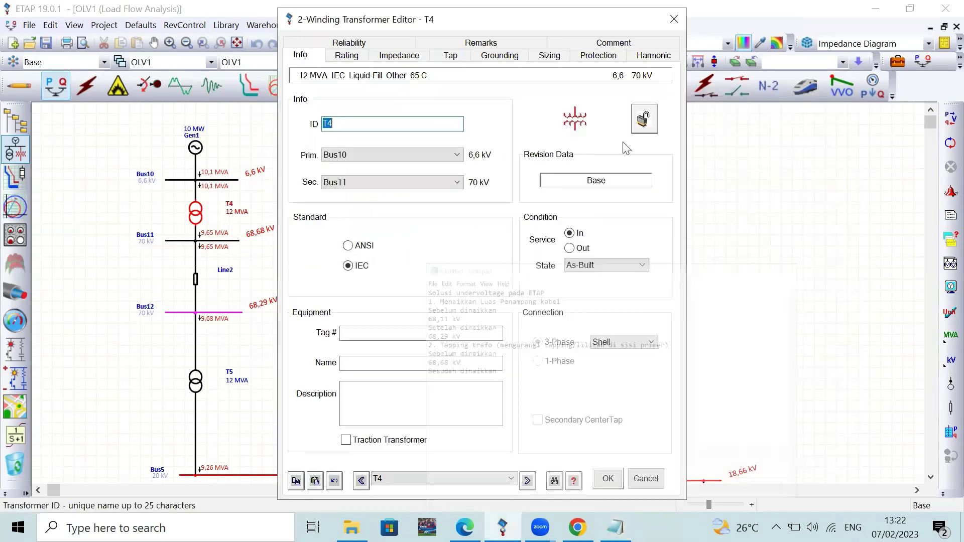
# - Raise the primary fixed tap of transformer T4 by one step, apply it and rerun the load flow
pyautogui.click(448, 56)
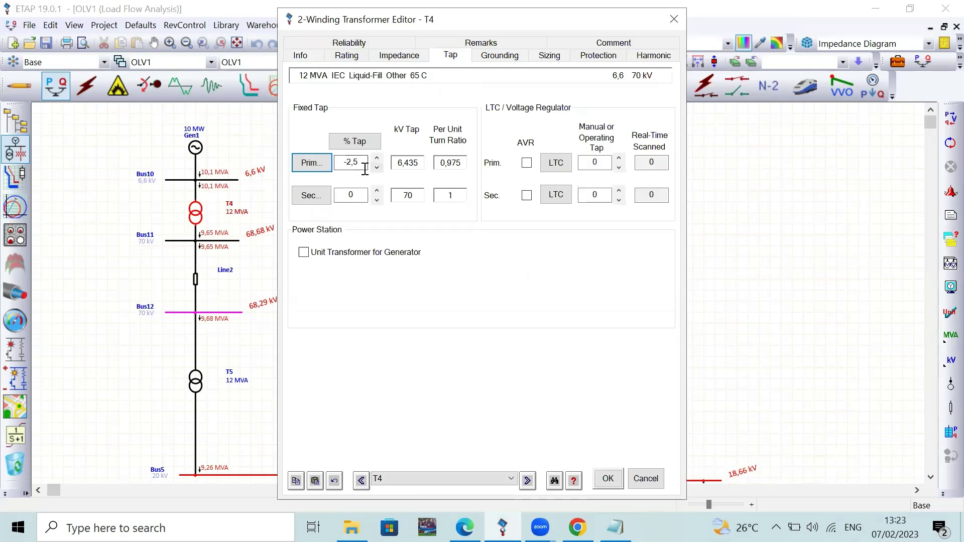
pyautogui.click(377, 158)
pyautogui.click(606, 479)
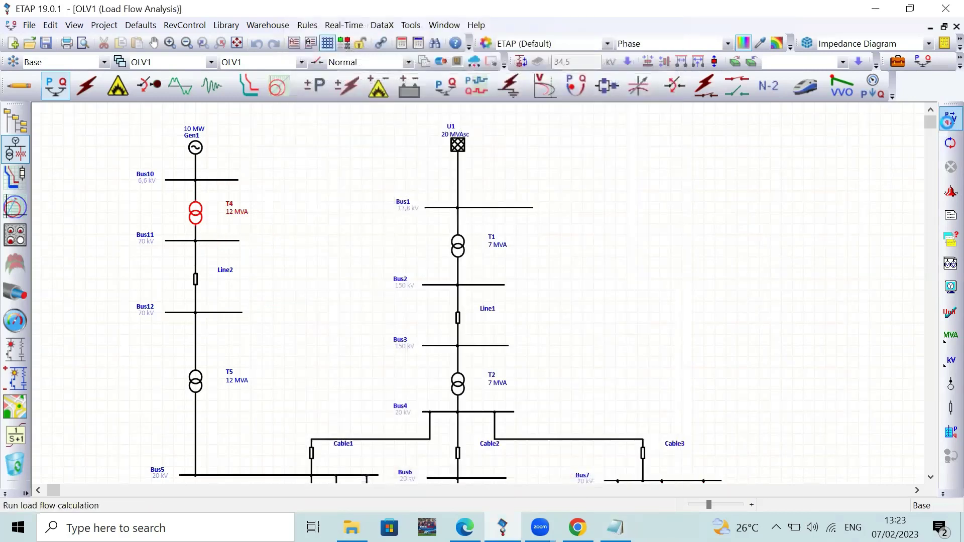
# - Move "68,68 kV" in the note from under item 2's "Sebelum dinaikkan" to under "Sesudah dinaikkan" and minimize the note
pyautogui.click(615, 527)
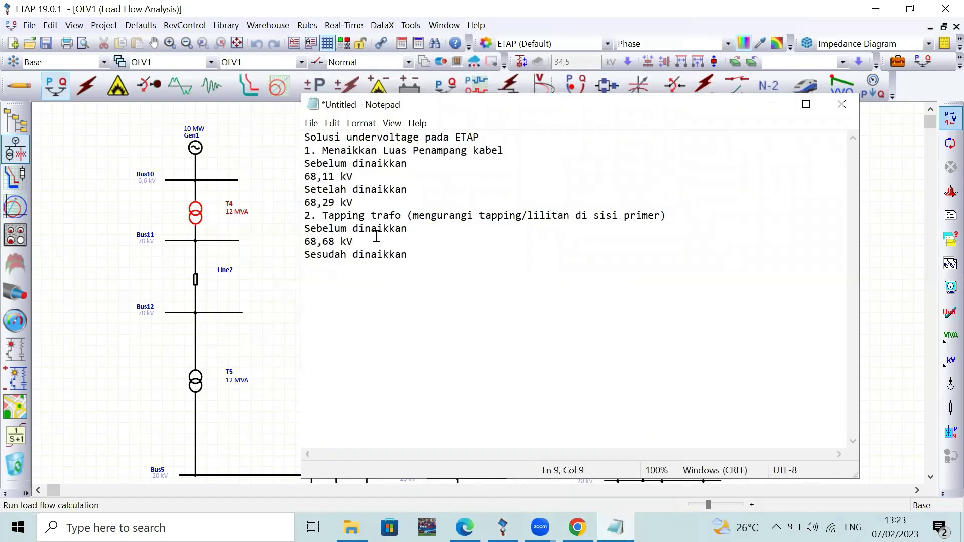
pyautogui.moveTo(366, 241); pyautogui.dragTo(305, 242)
pyautogui.hotkey('ctrl', 'c')
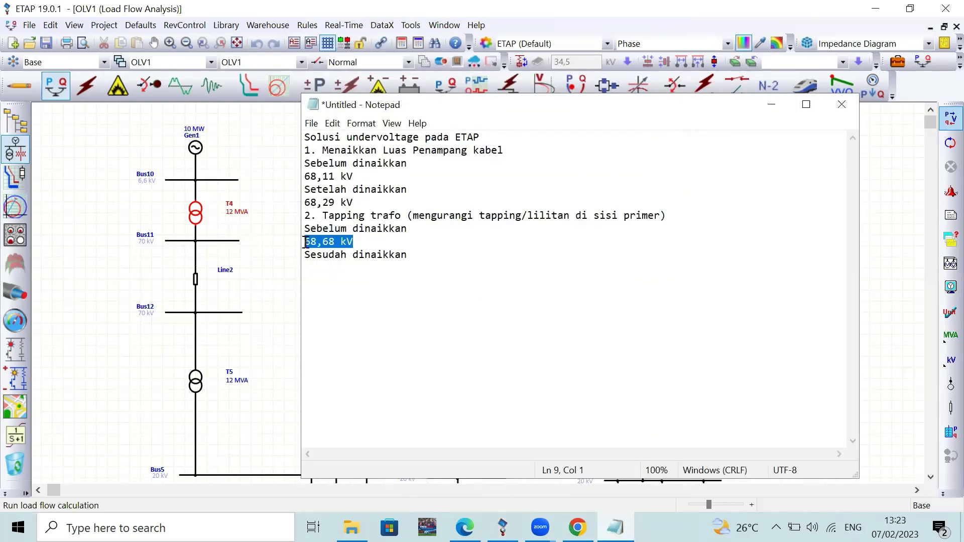
pyautogui.press('BackSpace')
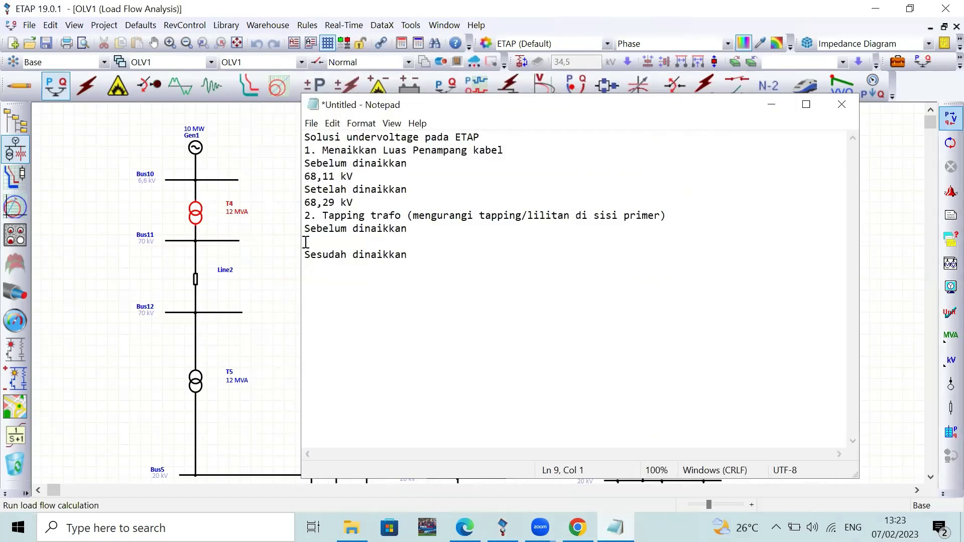
pyautogui.click(351, 272)
pyautogui.hotkey('ctrl', 'v')
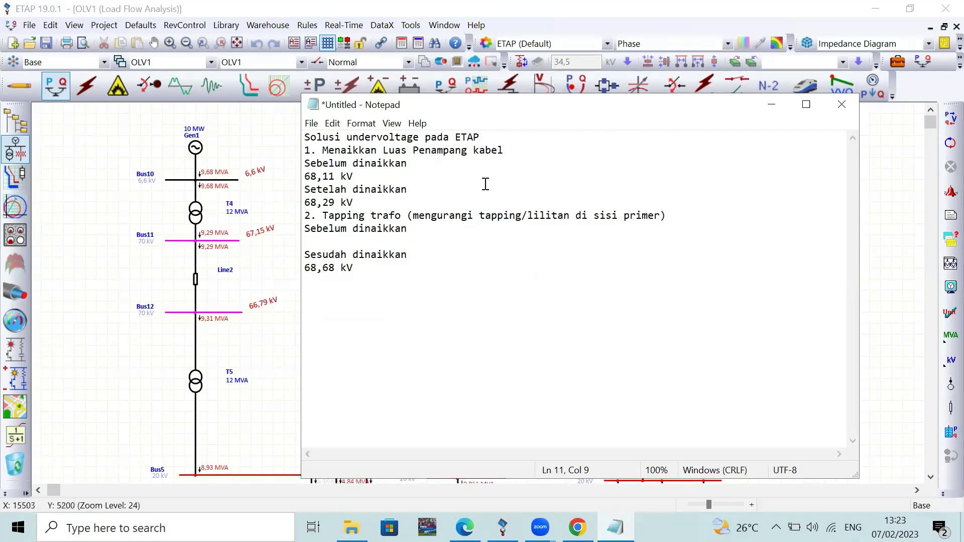
pyautogui.click(772, 105)
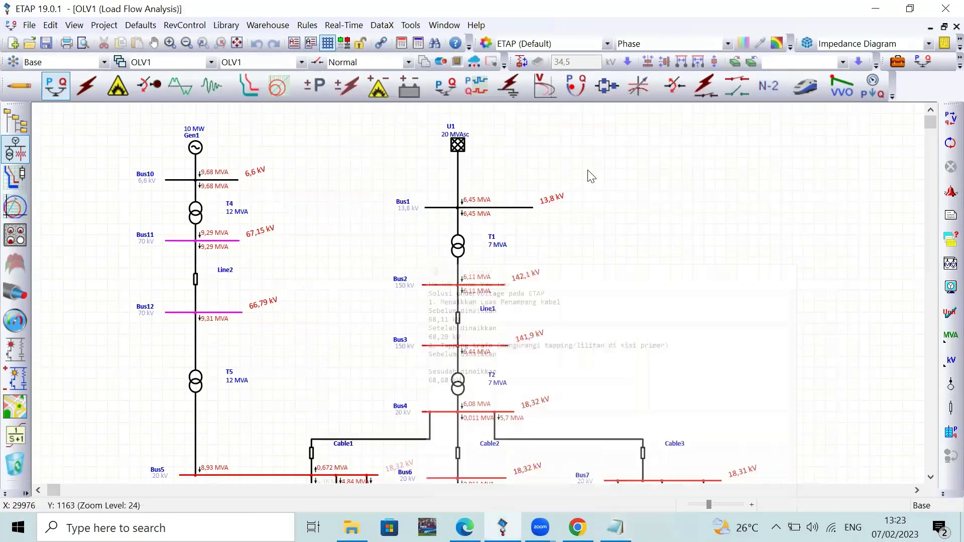
# - Check the tap settings of transformer T4 and close its editor
pyautogui.doubleClick(195, 213)
pyautogui.click(442, 60)
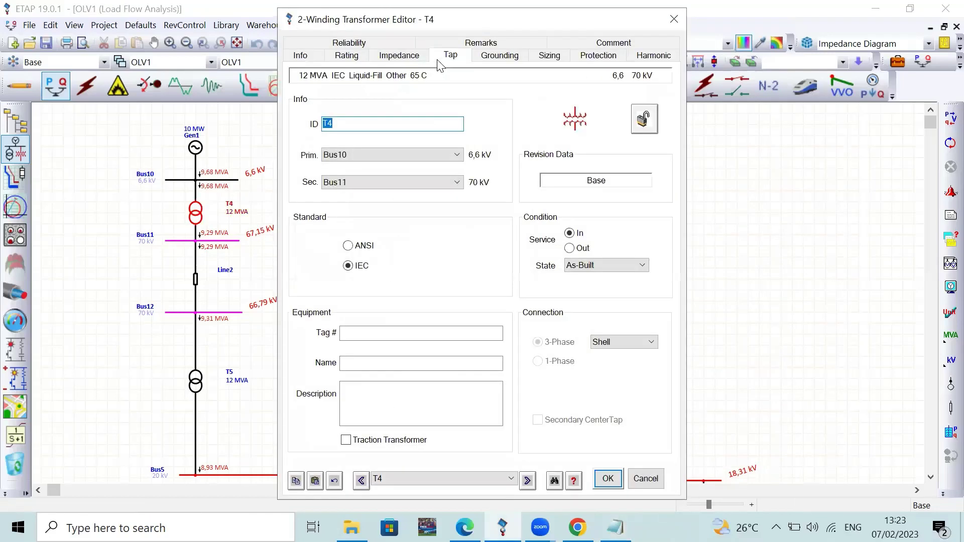
pyautogui.click(607, 478)
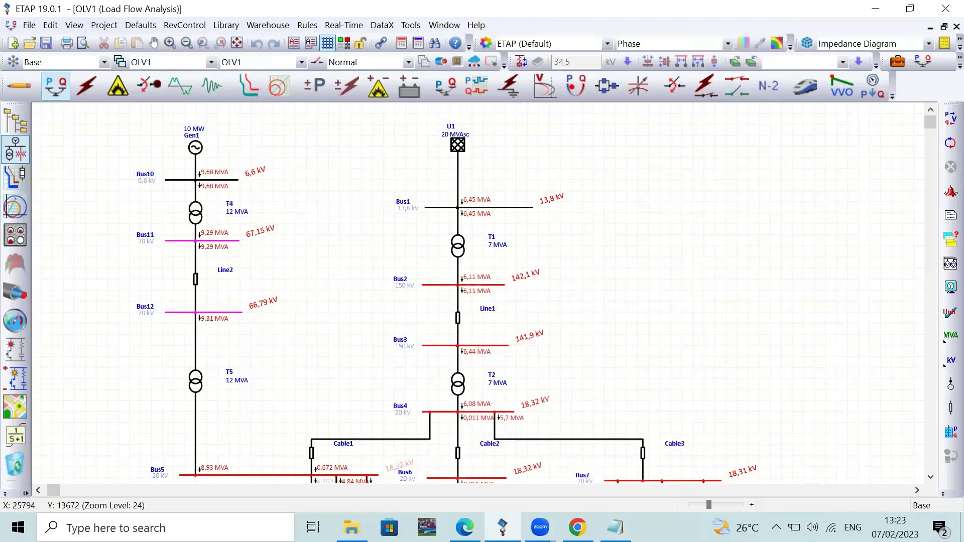
# - Record "67,15 kV" under item 2's "Sebelum dinaikkan" in the Notepad note and return to the diagram
pyautogui.click(615, 527)
pyautogui.click(358, 247)
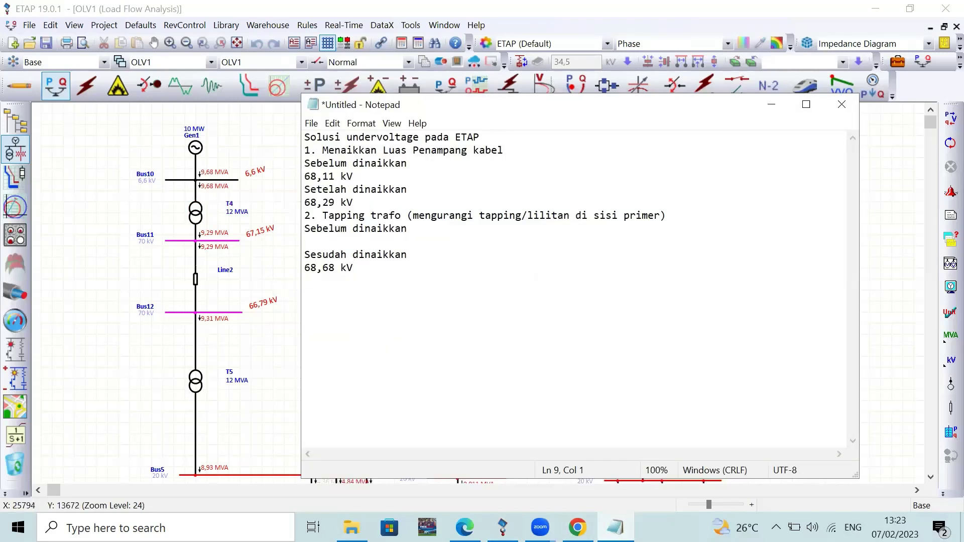
pyautogui.write('67,15 kV')
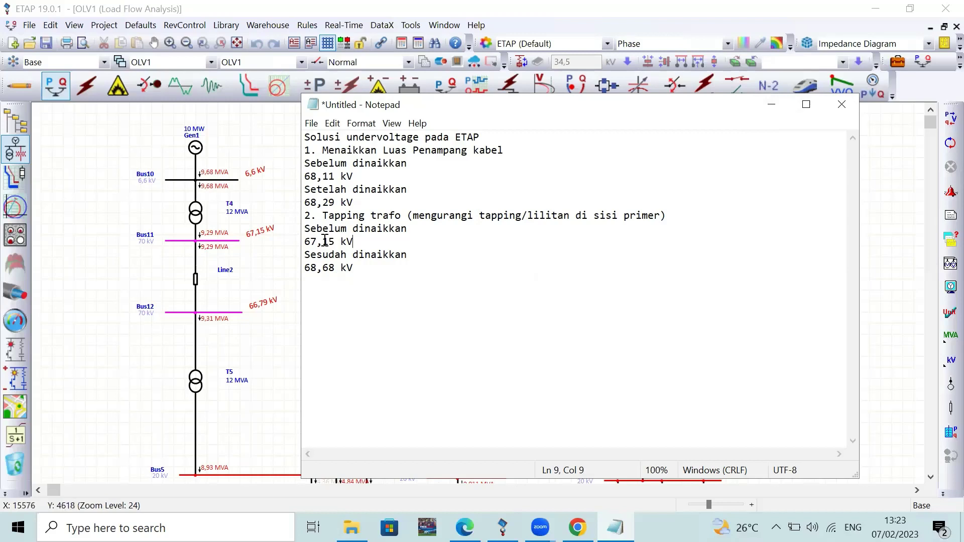
pyautogui.moveTo(358, 242); pyautogui.dragTo(303, 241)
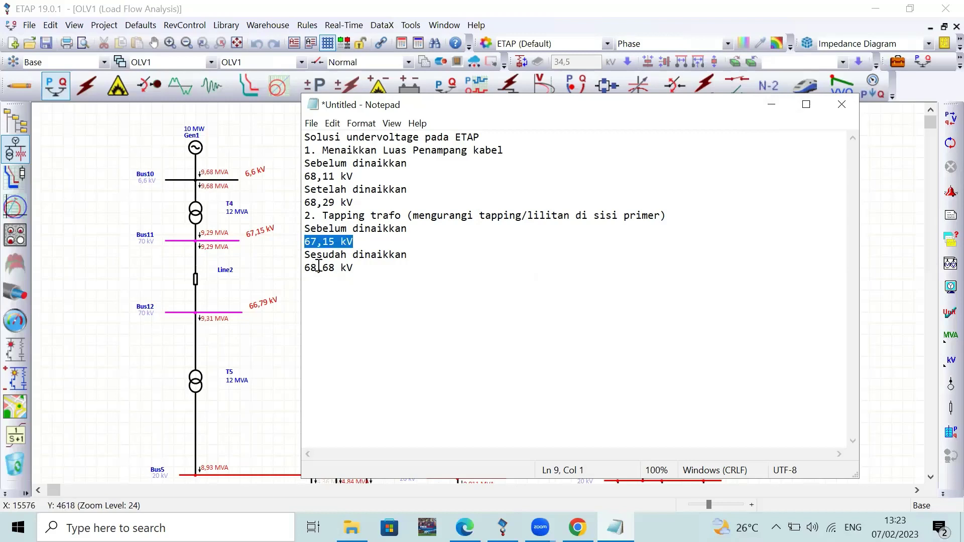
pyautogui.click(211, 261)
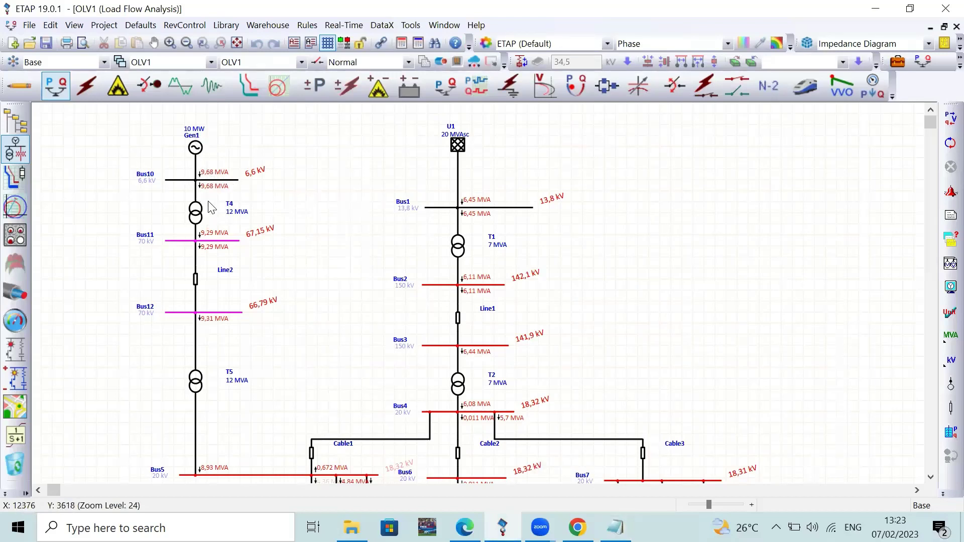
# - Set the primary fixed tap of transformer T4 to -2,5 %, apply it and rerun the load flow
pyautogui.doubleClick(199, 215)
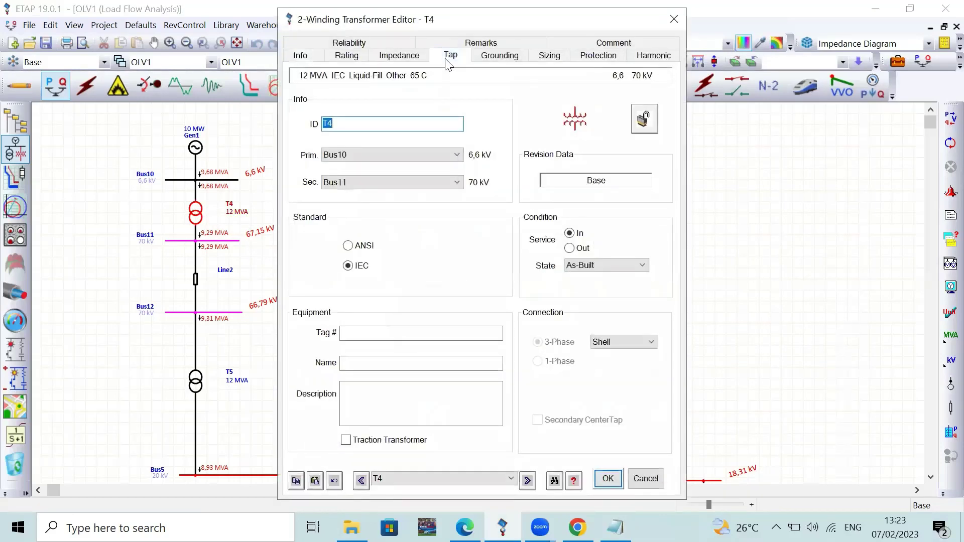
pyautogui.click(450, 58)
pyautogui.click(381, 167)
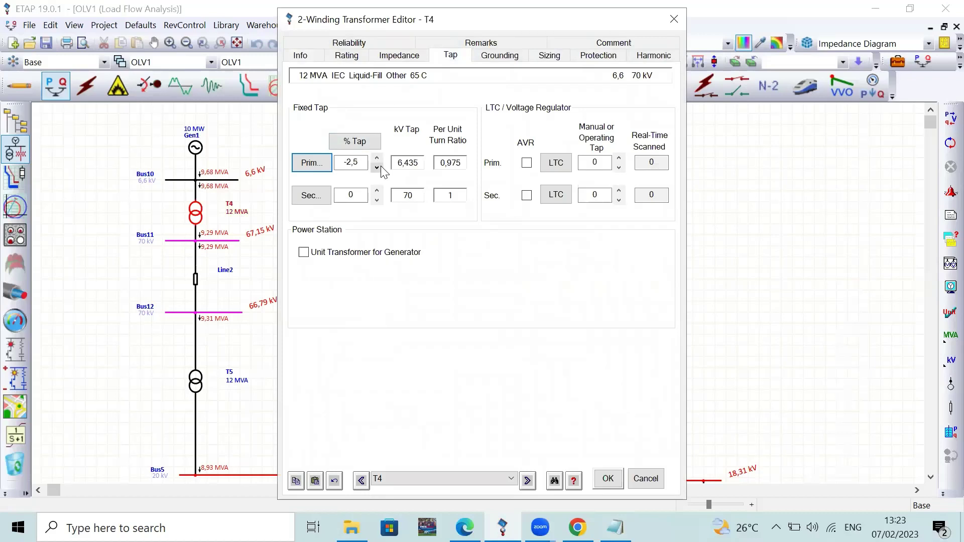
pyautogui.click(608, 479)
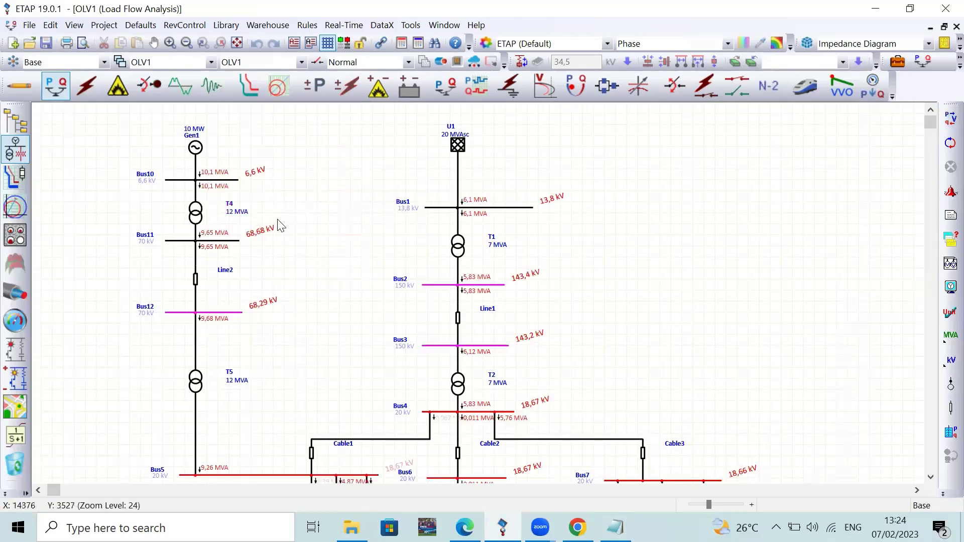
# - Compare the voltages recorded in the note with the load flow results around T4 and Line2, and minimize the note
pyautogui.click(616, 528)
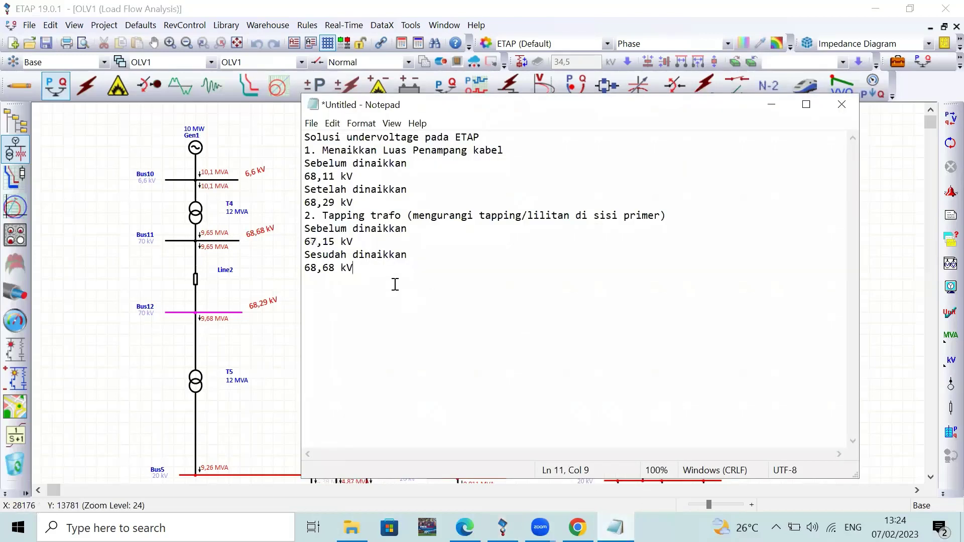
pyautogui.click(394, 284)
pyautogui.click(261, 260)
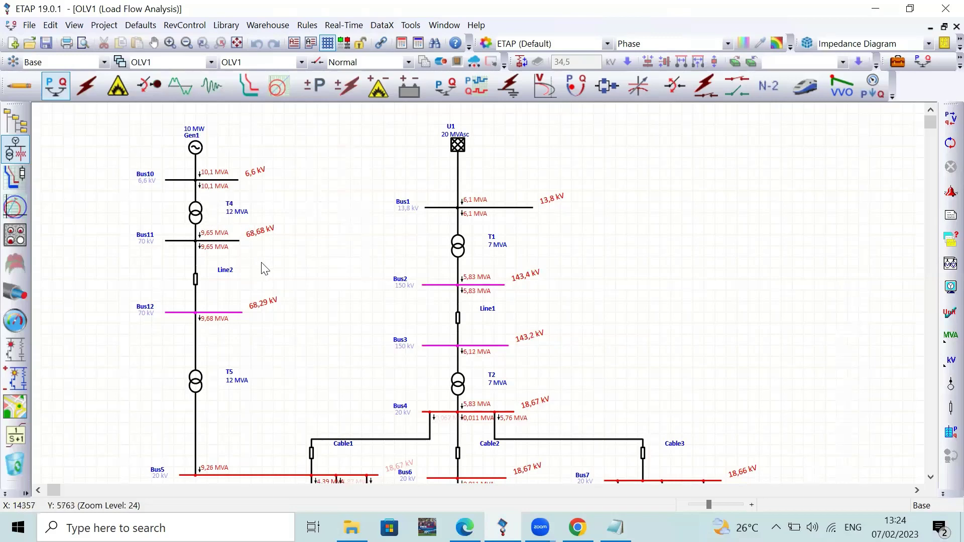
pyautogui.scroll(-2, 260, 254)
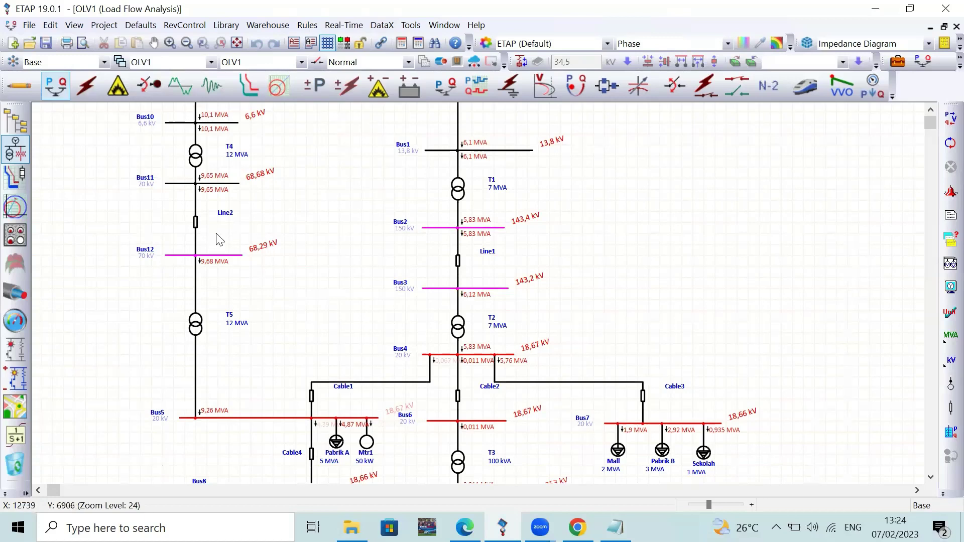
pyautogui.click(615, 526)
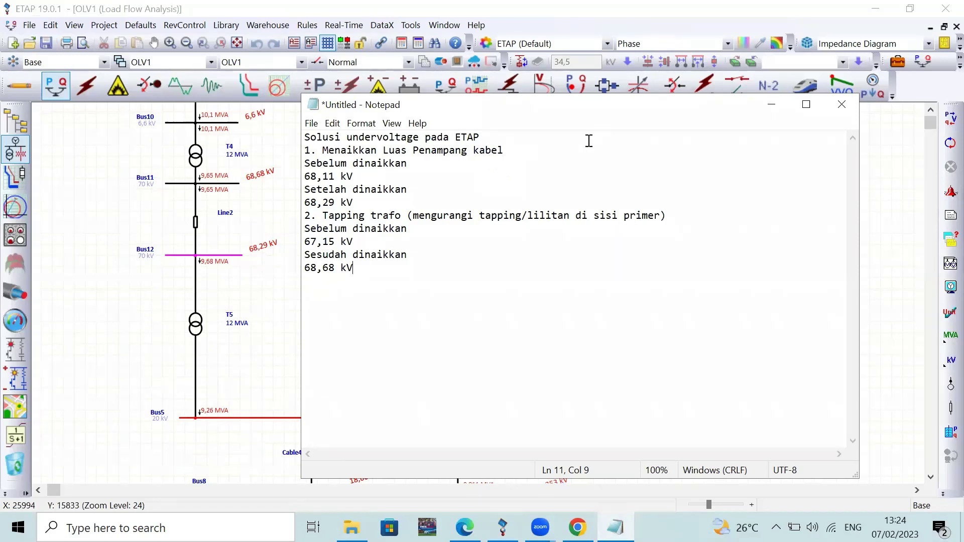
pyautogui.click(774, 110)
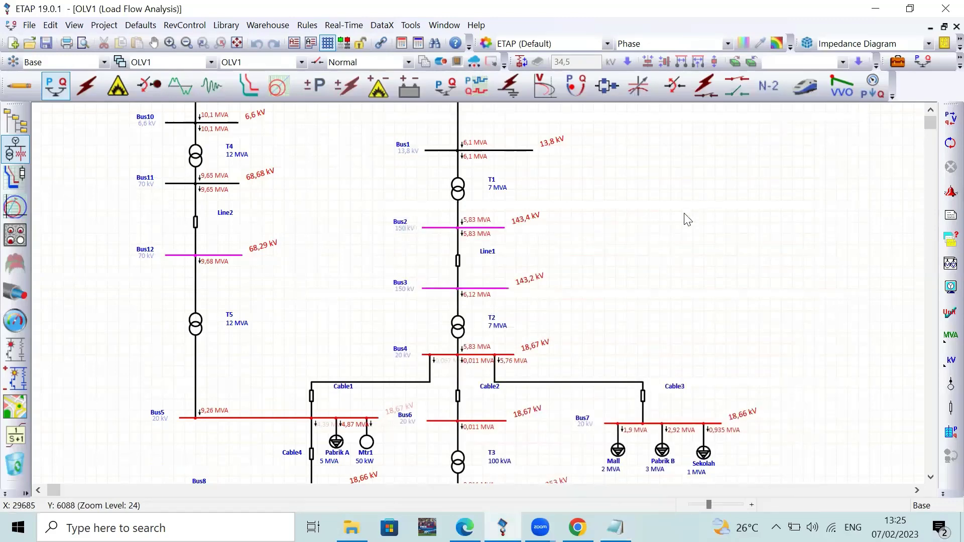
# - Lengthen the Bus7 bar well beyond the Sekolah load to make room for another element, and deselect it
pyautogui.scroll(-2, 463, 299)
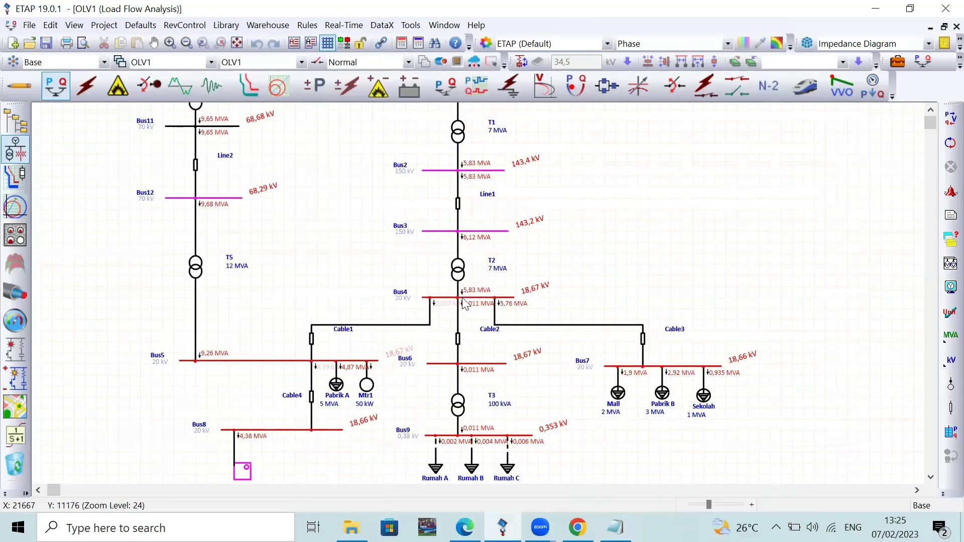
pyautogui.moveTo(615, 527)
pyautogui.click(716, 368)
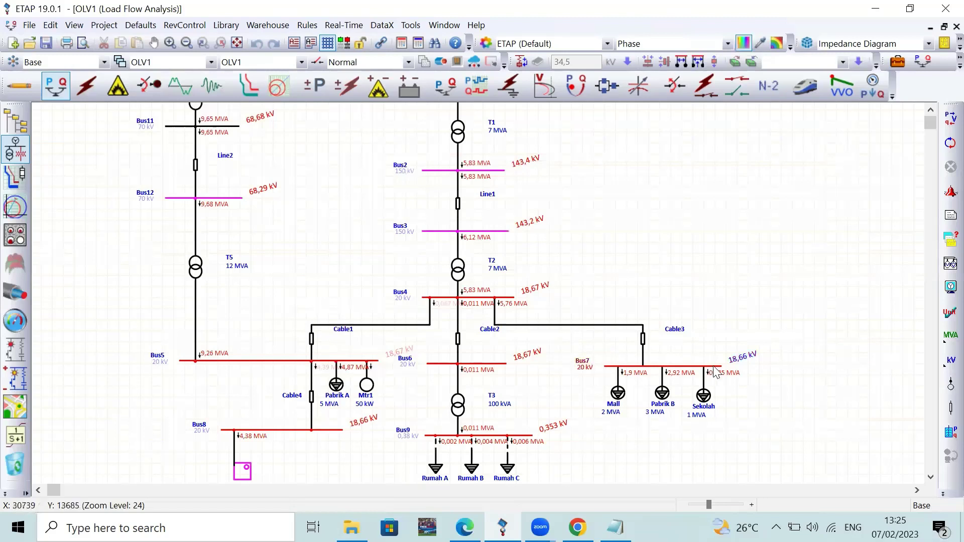
pyautogui.click(728, 392)
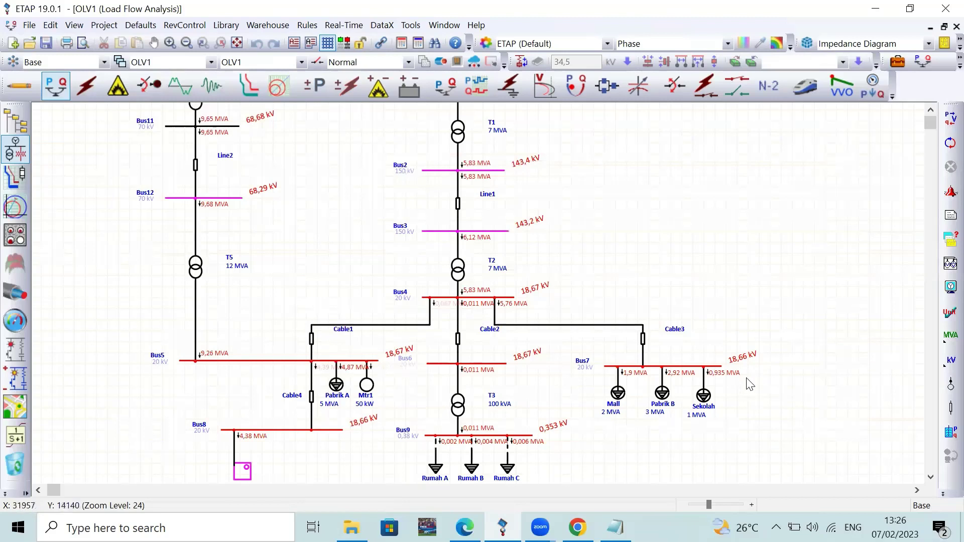
pyautogui.click(722, 371)
pyautogui.moveTo(729, 363); pyautogui.dragTo(826, 366)
pyautogui.click(800, 396)
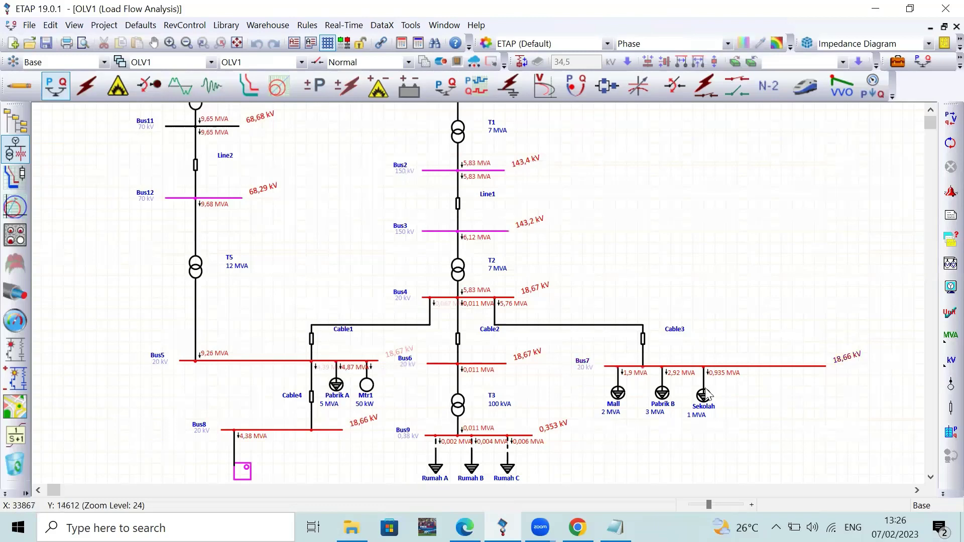
# - Inspect the Mall lumped load's properties without changing them, and review the bus voltages and loads across the diagram
pyautogui.doubleClick(617, 394)
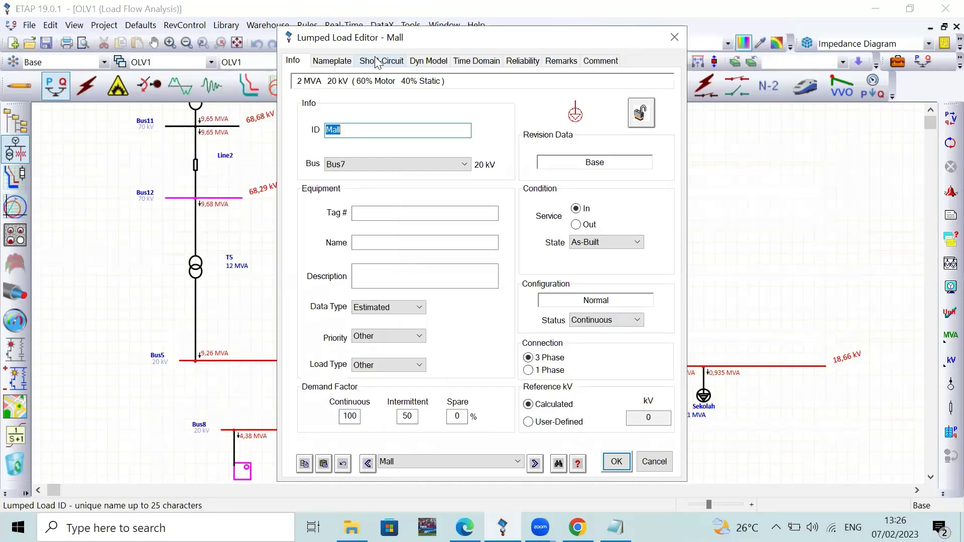
pyautogui.click(654, 461)
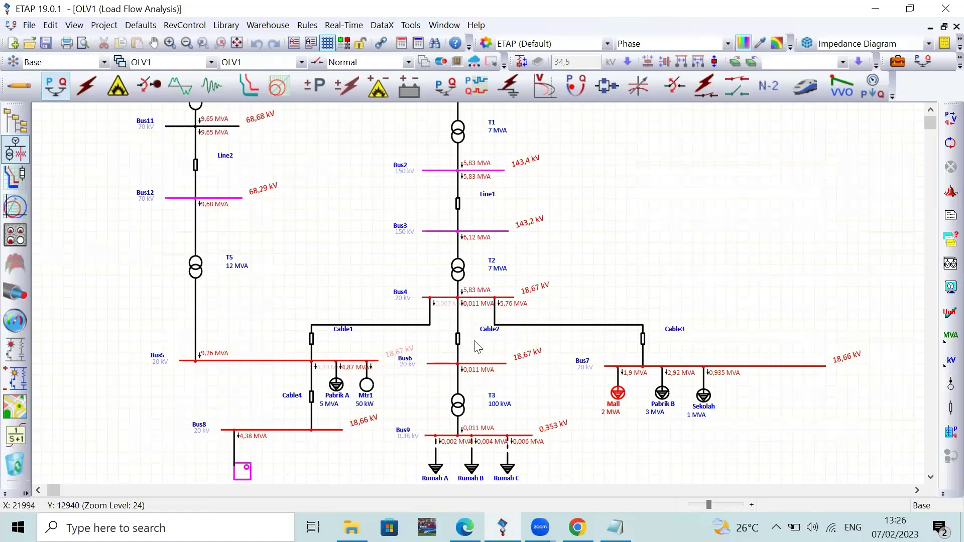
pyautogui.scroll(2, 479, 324)
pyautogui.scroll(2, 322, 235)
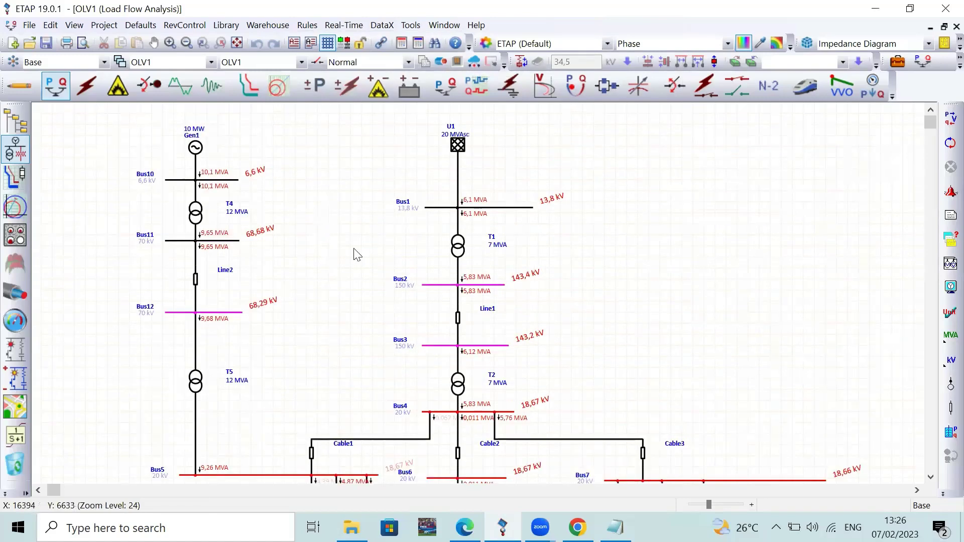
pyautogui.scroll(-3, 449, 331)
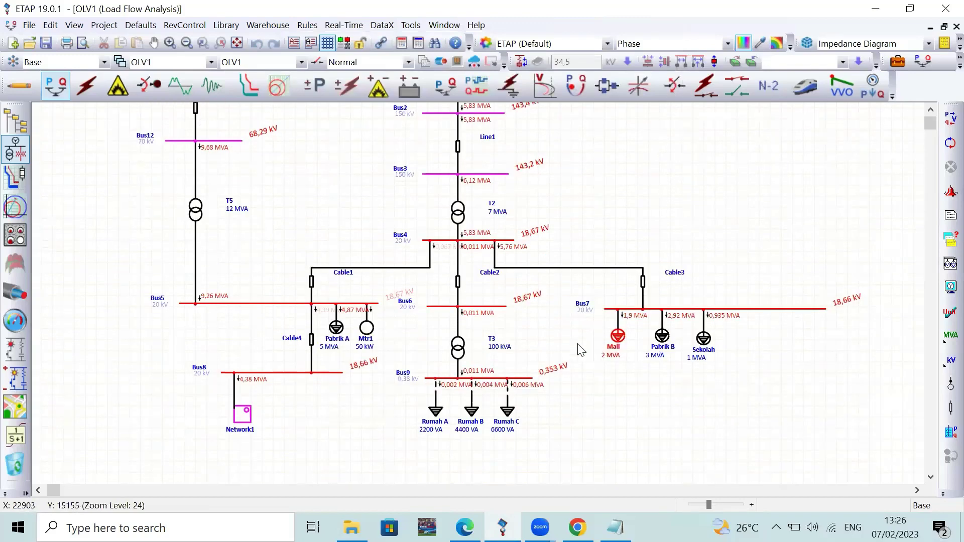
pyautogui.scroll(2, 452, 226)
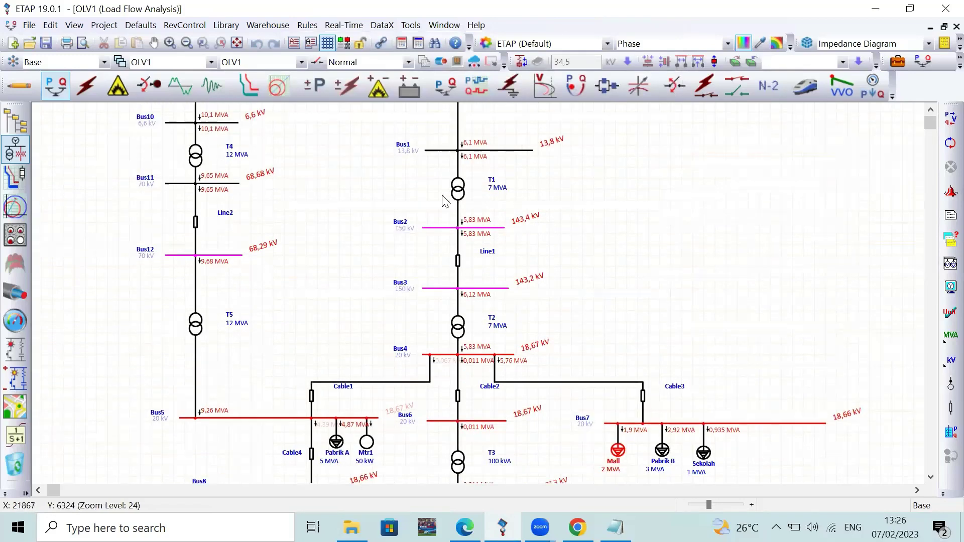
pyautogui.scroll(1, 448, 241)
pyautogui.scroll(-1, 402, 326)
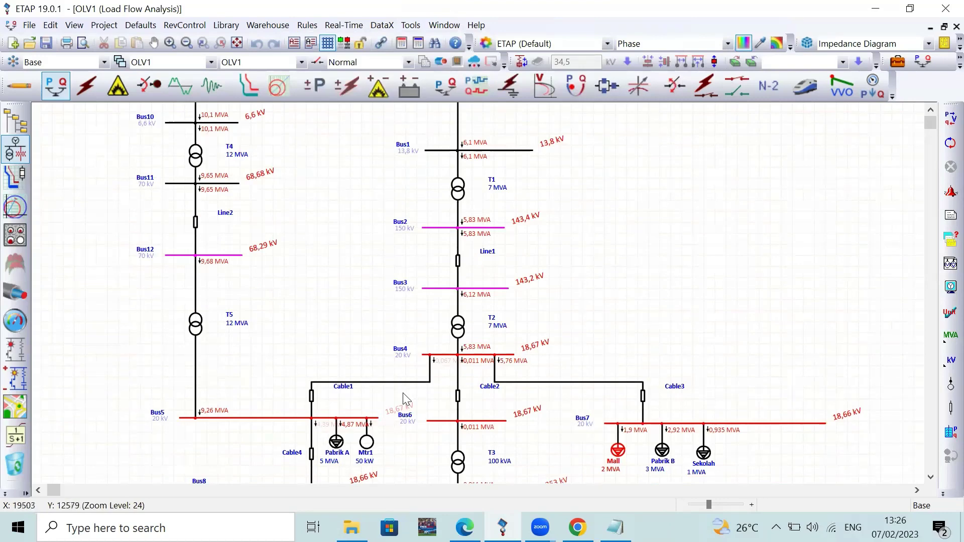
pyautogui.scroll(-1, 406, 399)
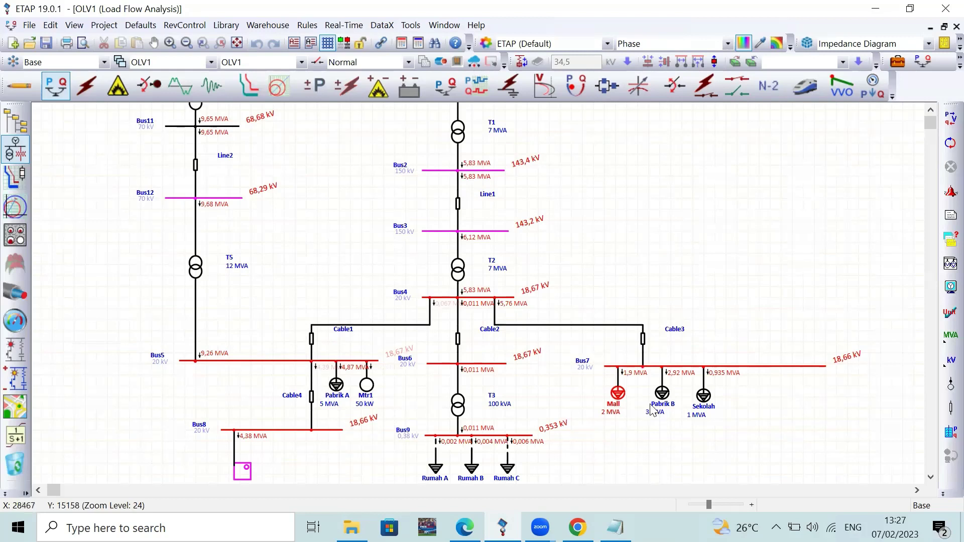
# - Clear the load flow results from the diagram and start the note's third item: "3. Penambahan kapasitor bank (untuk mengkompensasi daya reaktif pada"
pyautogui.click(25, 87)
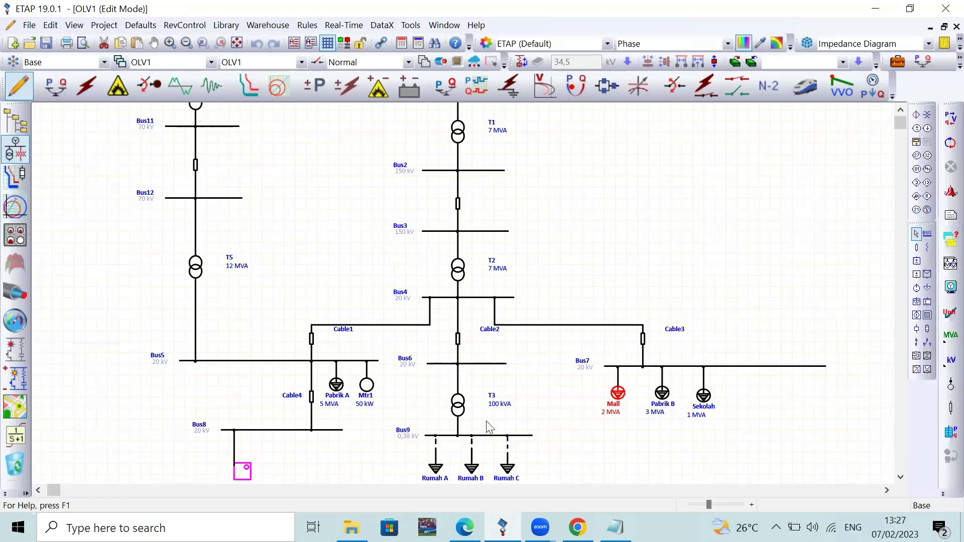
pyautogui.click(51, 89)
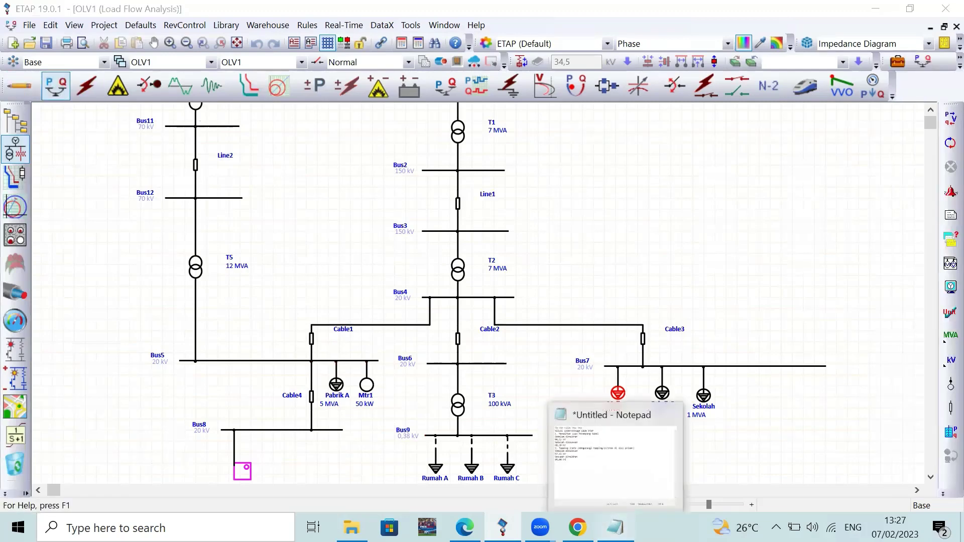
pyautogui.click(616, 527)
pyautogui.press('Return')
pyautogui.write('3')
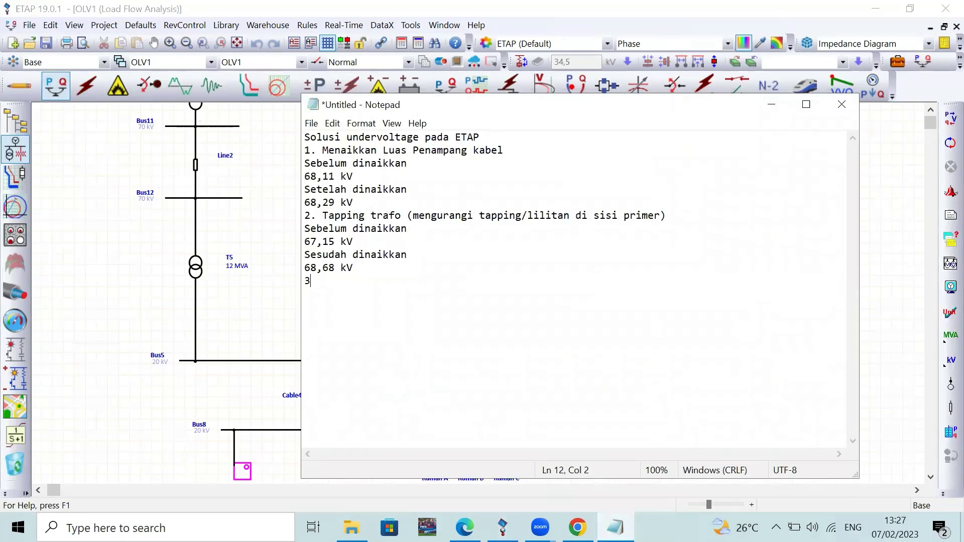
pyautogui.write('. Penambahan kapasi')
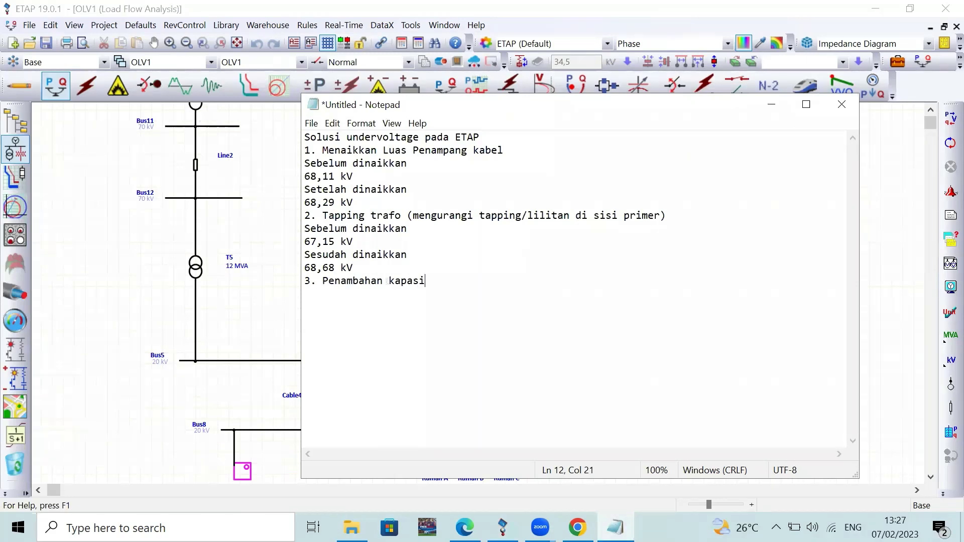
pyautogui.write('tor bank (untuk mengko')
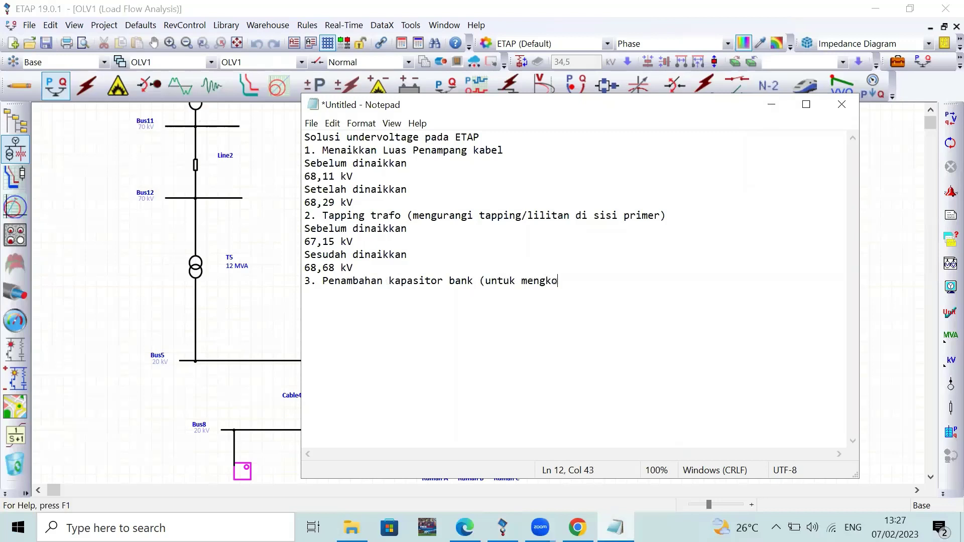
pyautogui.write('mpensasi daya reaktif pada b')
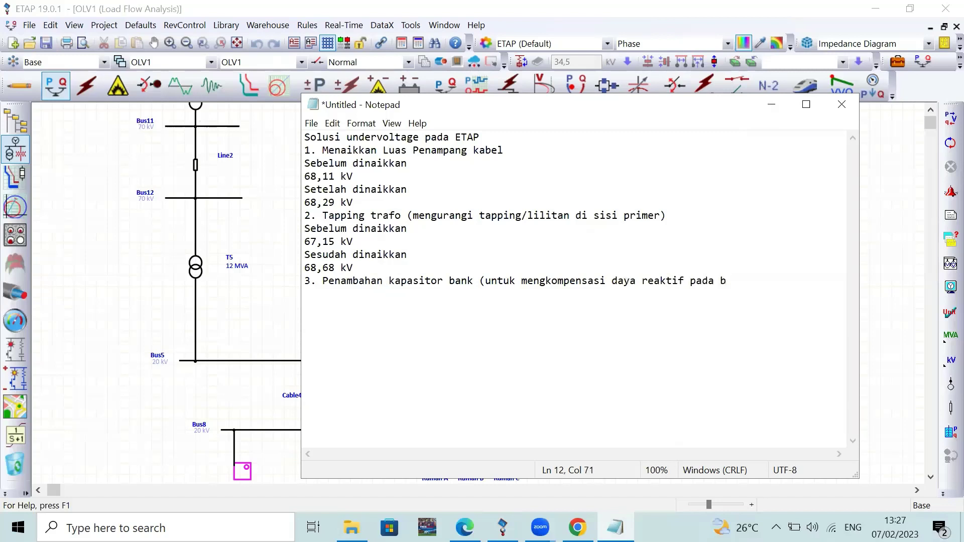
# - Finish the third heading with "beban)", add "Sebelum dipasang" and "Sesudah dipasang" separated by an empty line, and minimize the note
pyautogui.write('ebanSebelum dina')
pyautogui.press('BackSpace')
pyautogui.press('BackSpace')
pyautogui.press('BackSpace')
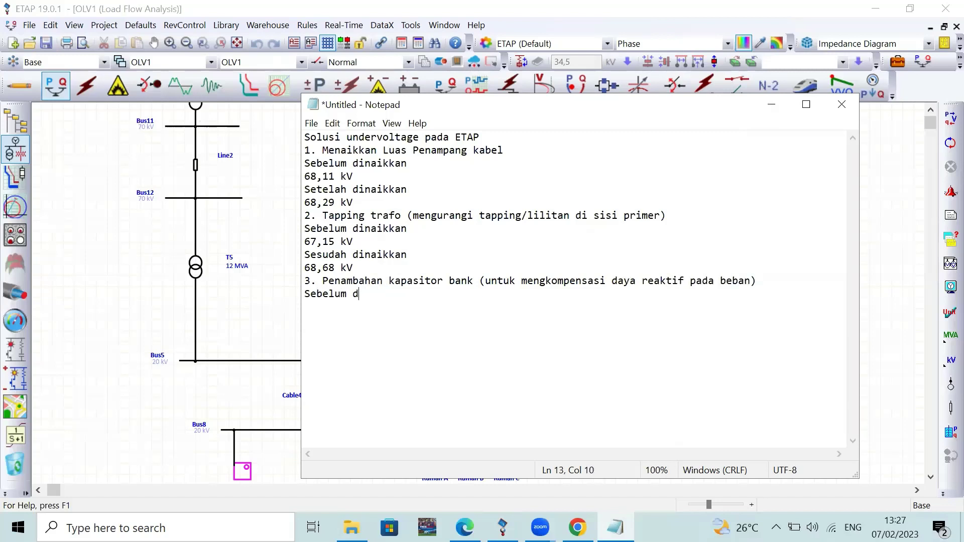
pyautogui.write('ipasang  ')
pyautogui.write('Sesudah')
pyautogui.write(' di')
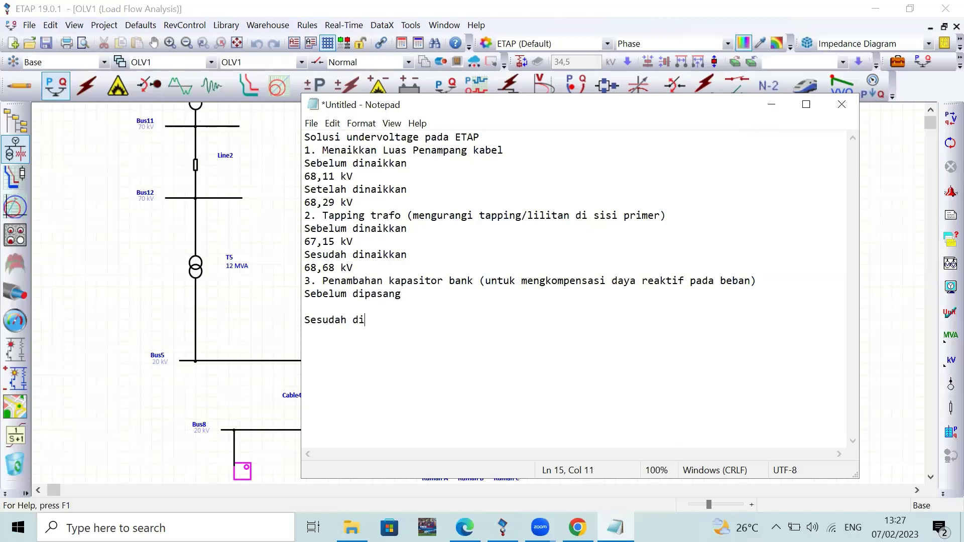
pyautogui.write('pasang')
pyautogui.click(772, 105)
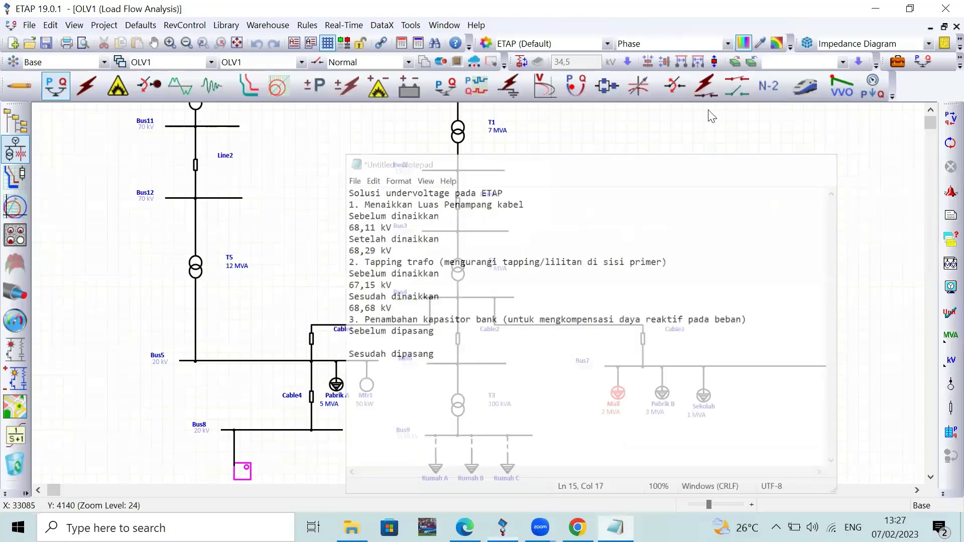
# - Run the load flow and record the Bus7 voltage "18,66 kV" under "Sebelum dipasang" in the note, and minimize it
pyautogui.click(951, 118)
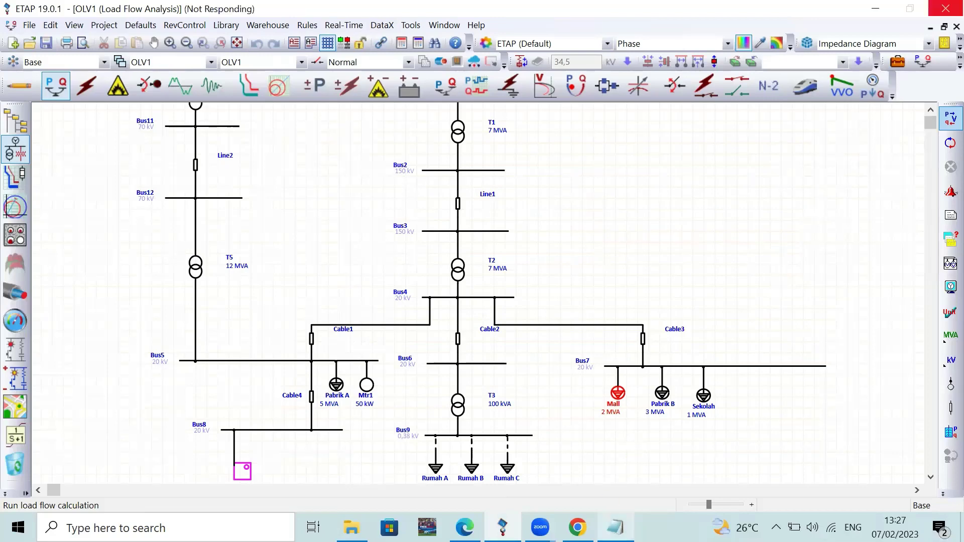
pyautogui.click(615, 527)
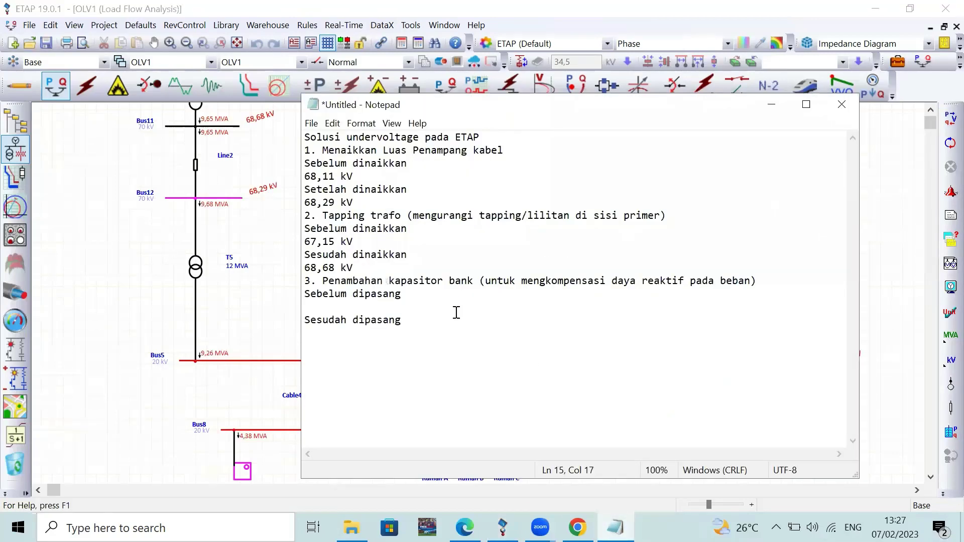
pyautogui.write('18,66 kV')
pyautogui.click(415, 349)
pyautogui.click(772, 105)
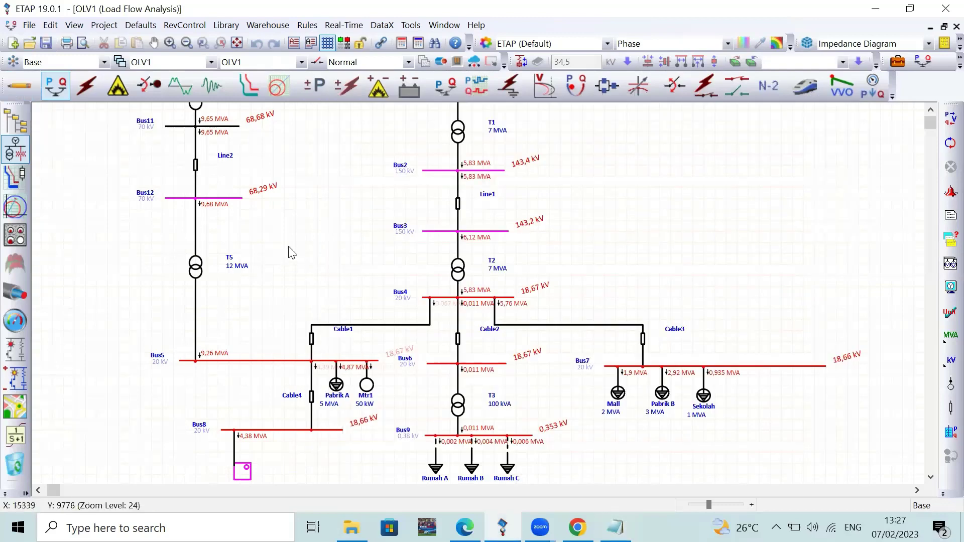
# - Return to edit mode, place a capacitor beyond the Sekolah load and connect it to Bus7
pyautogui.click(26, 84)
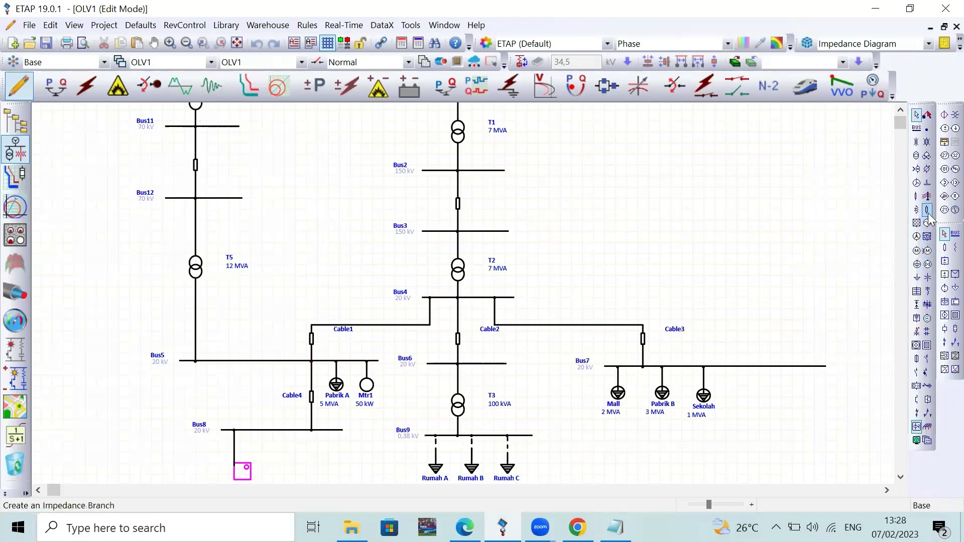
pyautogui.click(927, 278)
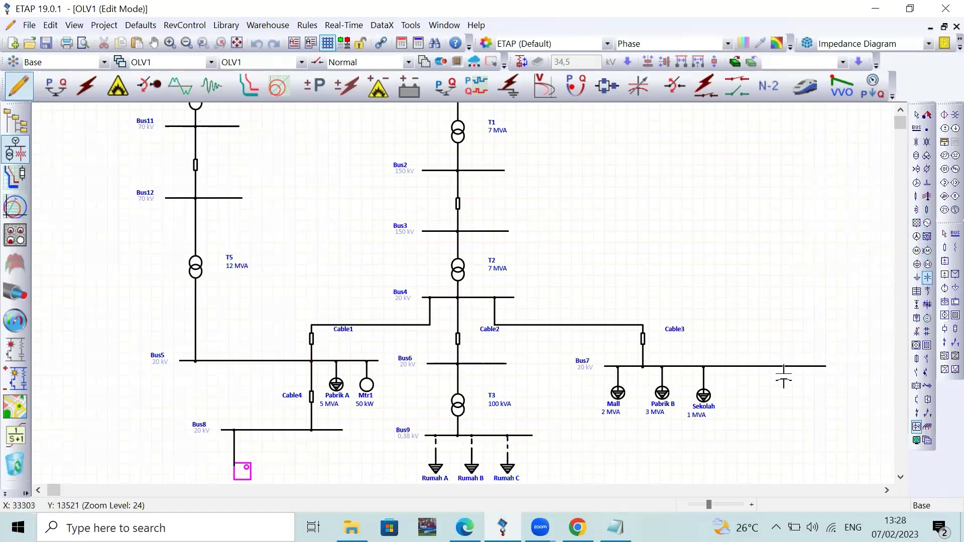
pyautogui.click(767, 387)
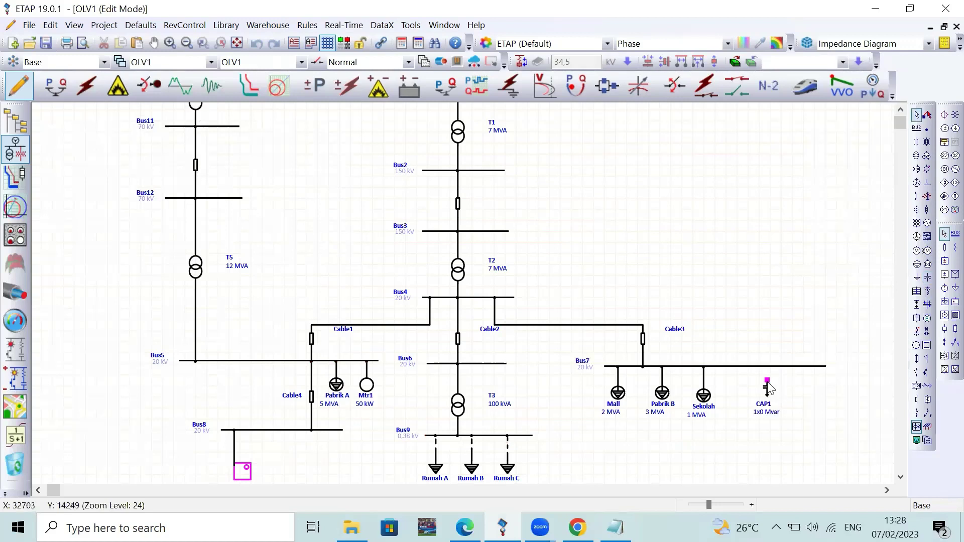
pyautogui.moveTo(767, 380)
pyautogui.mouseDown()
pyautogui.moveTo(767, 366)
pyautogui.moveTo(765, 392)
pyautogui.mouseUp()
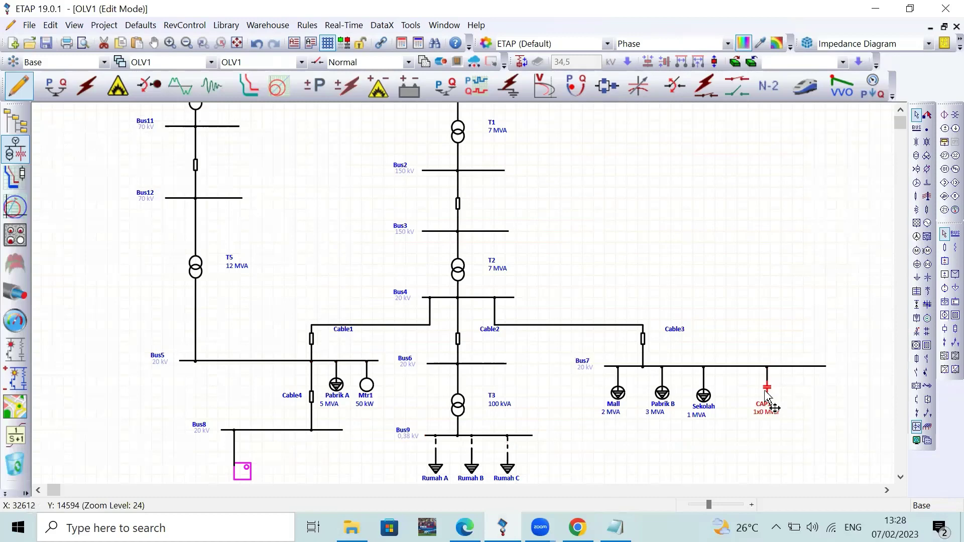
# - Rate the new Bus7 capacitor at 1 Mvar per bank
pyautogui.doubleClick(765, 396)
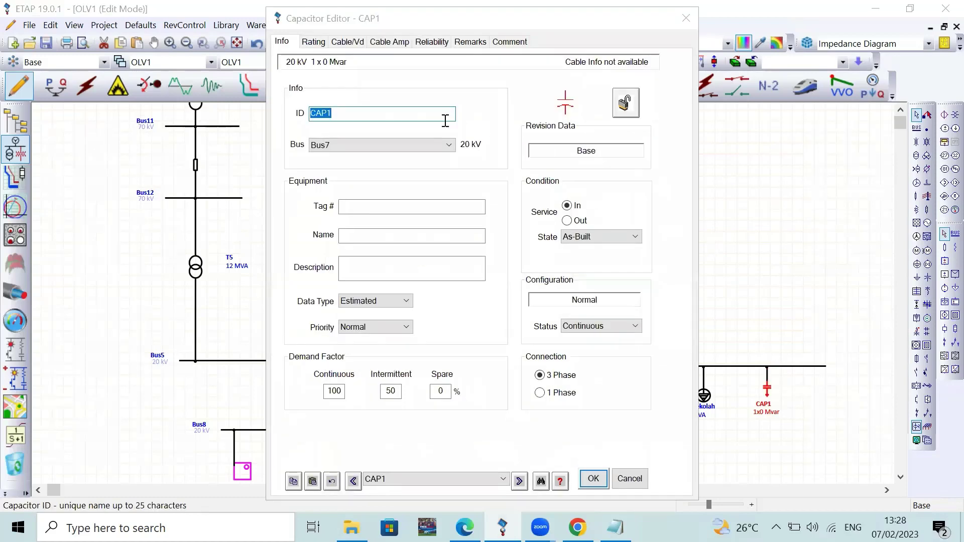
pyautogui.click(306, 44)
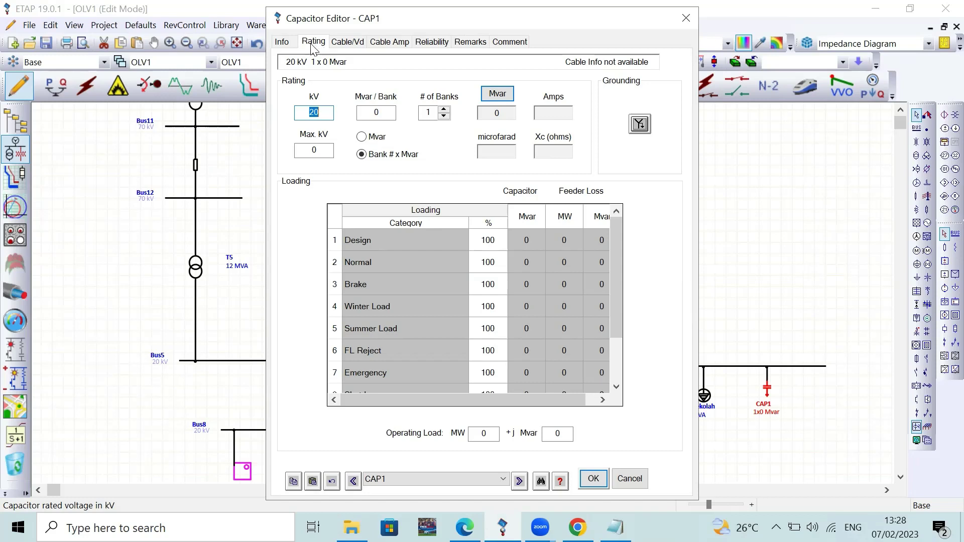
pyautogui.click(382, 111)
pyautogui.click(324, 149)
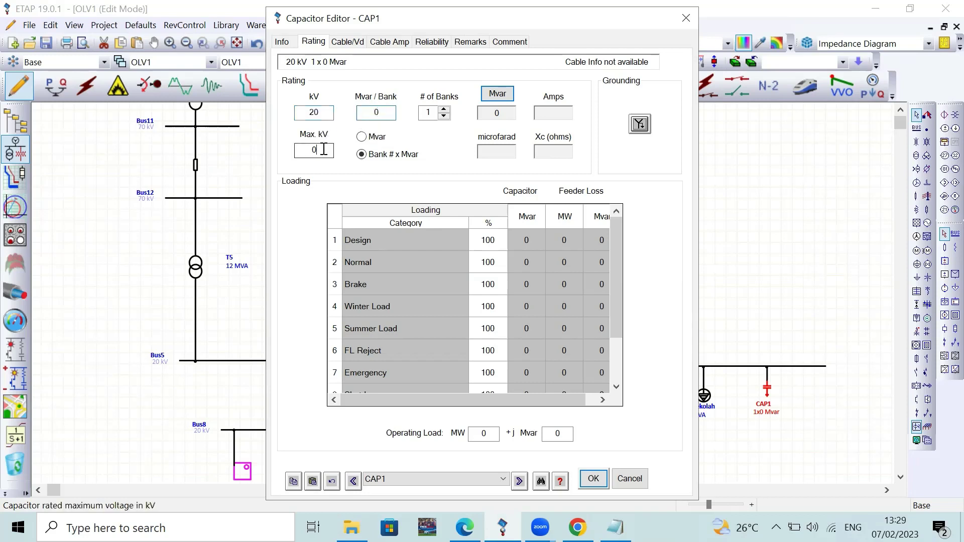
pyautogui.doubleClick(376, 113)
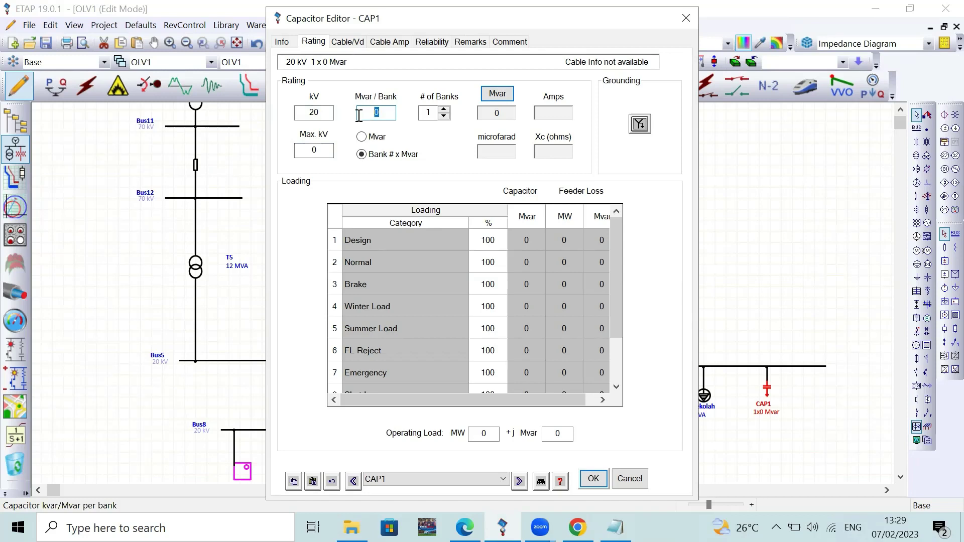
pyautogui.write('1')
pyautogui.click(321, 150)
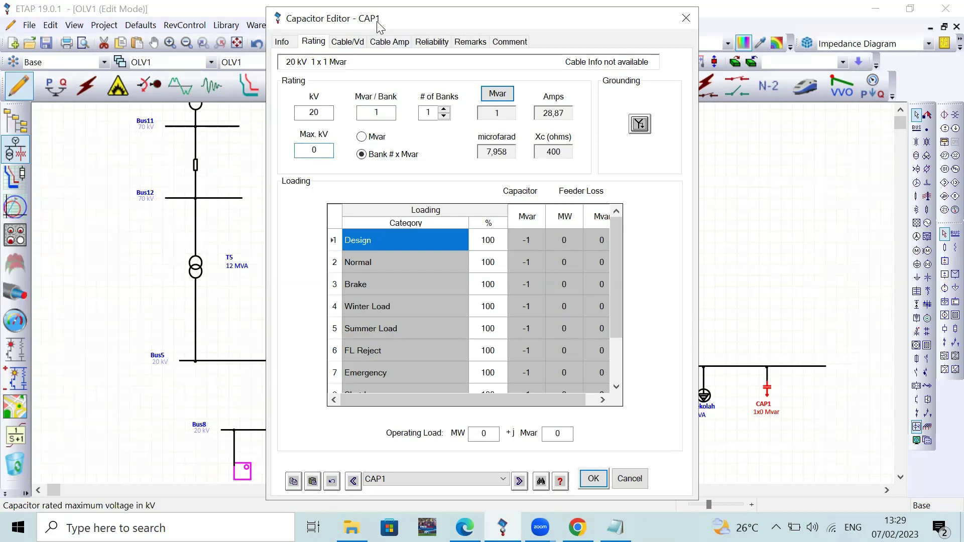
# - Recheck the capacitor's rating and accept its properties
pyautogui.moveTo(377, 21); pyautogui.dragTo(359, 25)
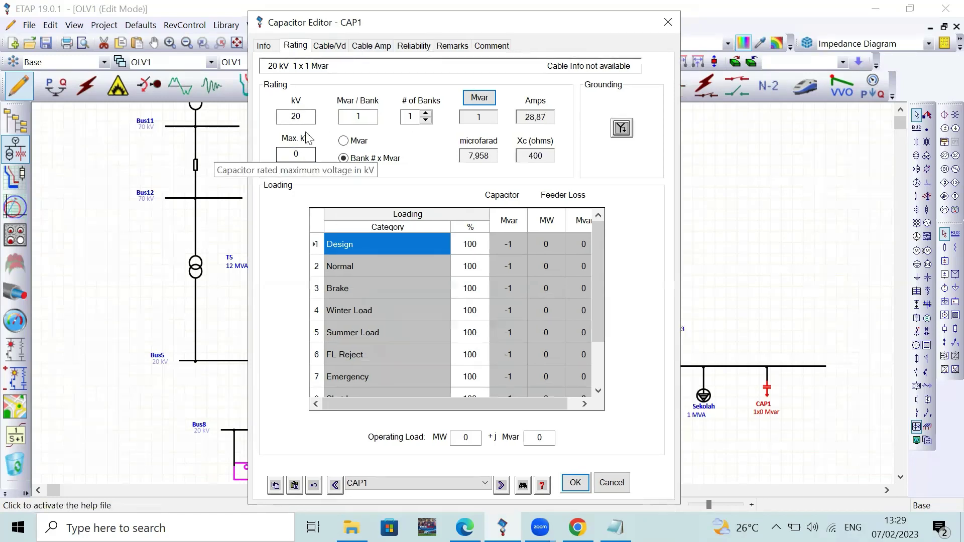
pyautogui.doubleClick(357, 116)
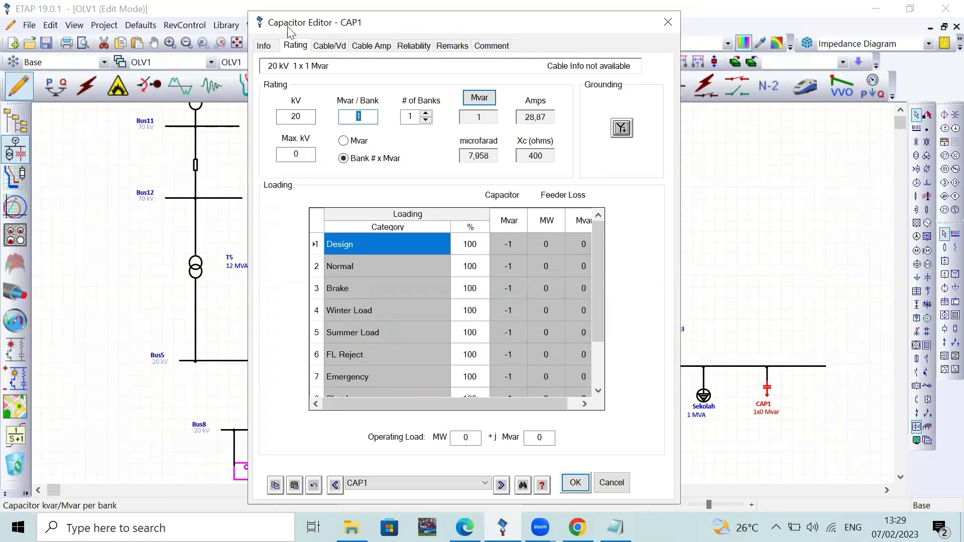
pyautogui.click(273, 47)
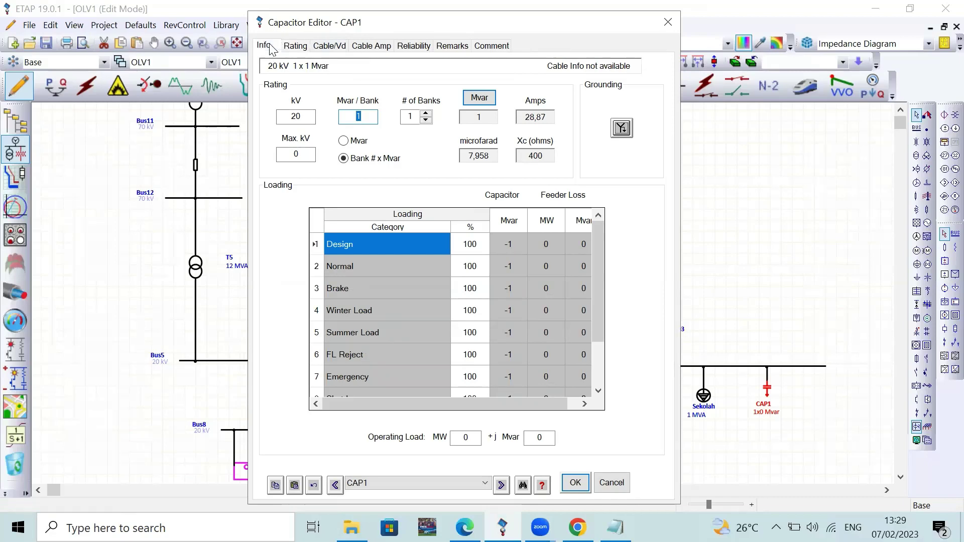
pyautogui.click(295, 46)
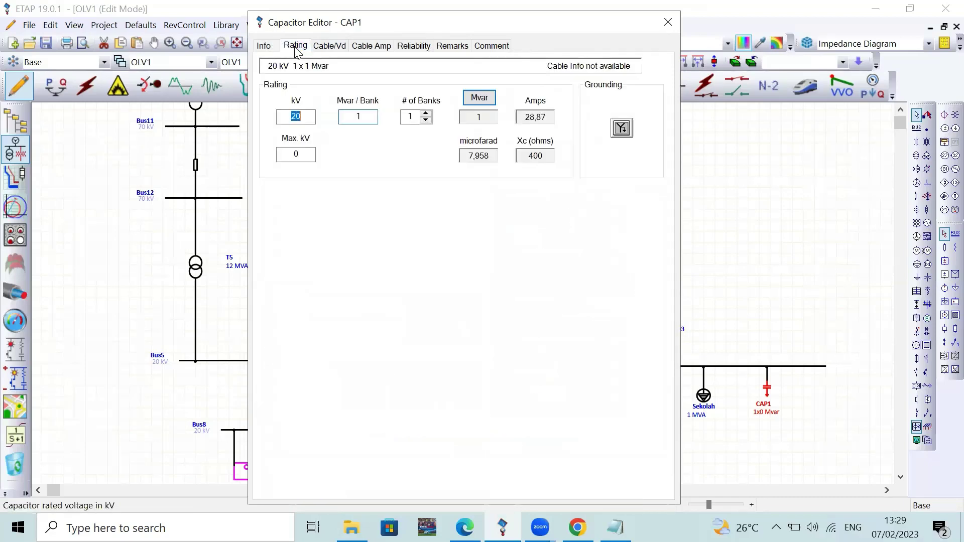
pyautogui.click(418, 173)
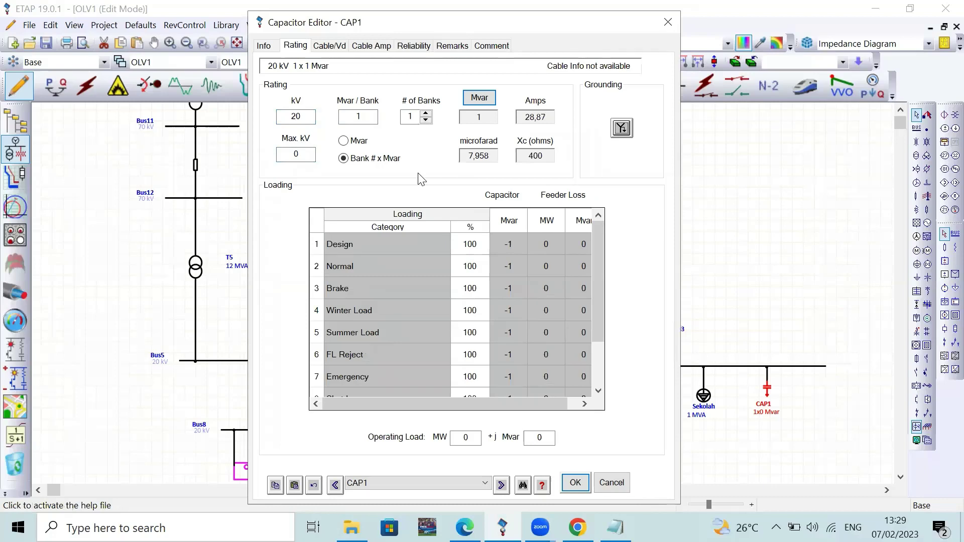
pyautogui.press('Return')
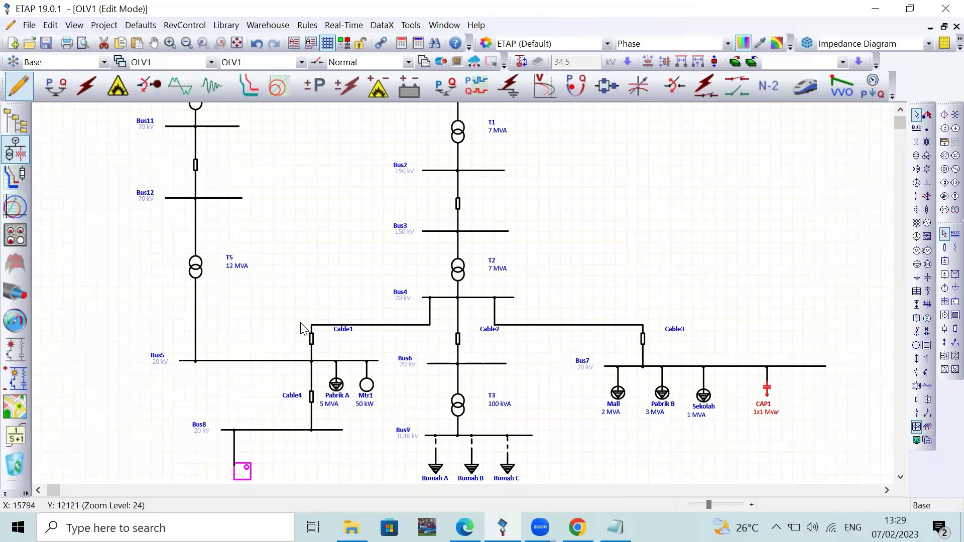
# - Run the load flow with the capacitor connected and compare the Bus7 voltage with the value in the note
pyautogui.click(64, 89)
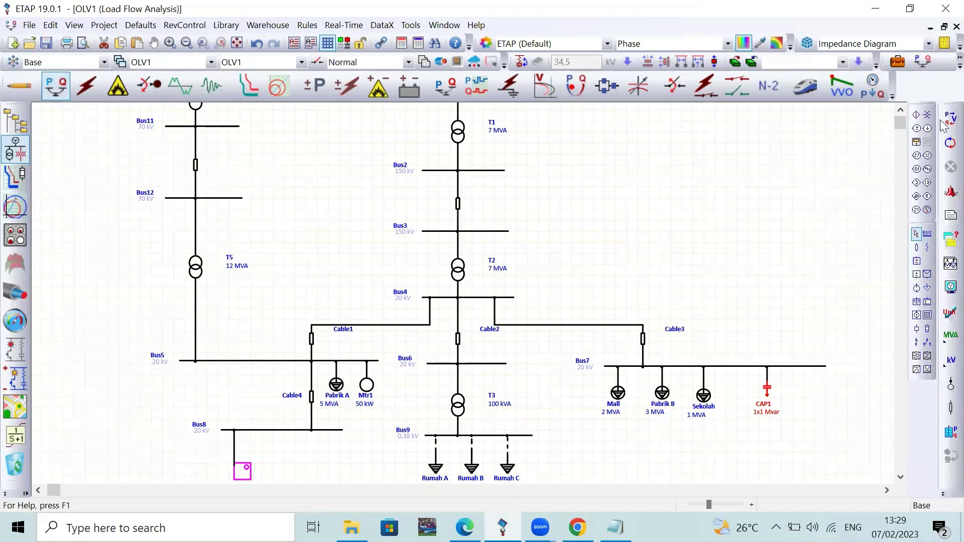
pyautogui.click(948, 118)
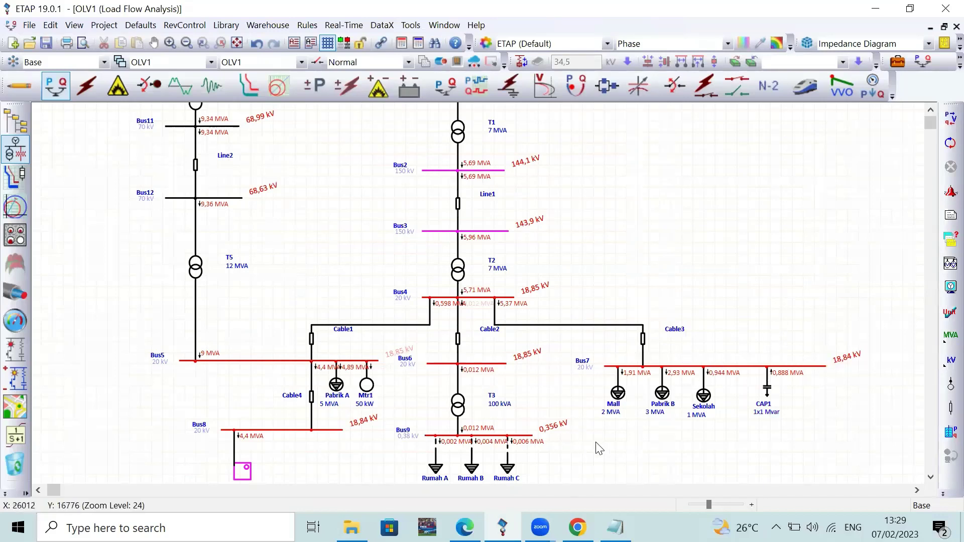
pyautogui.click(615, 527)
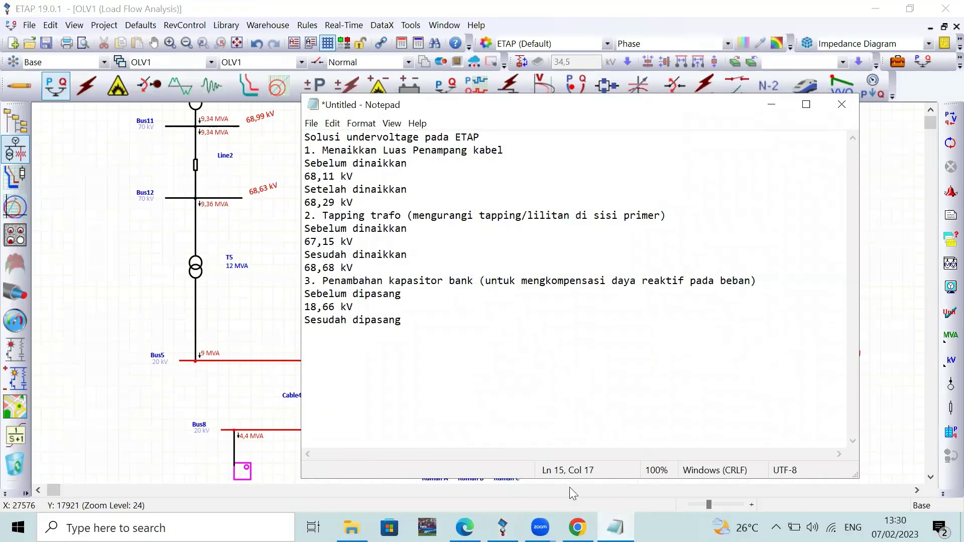
pyautogui.click(615, 528)
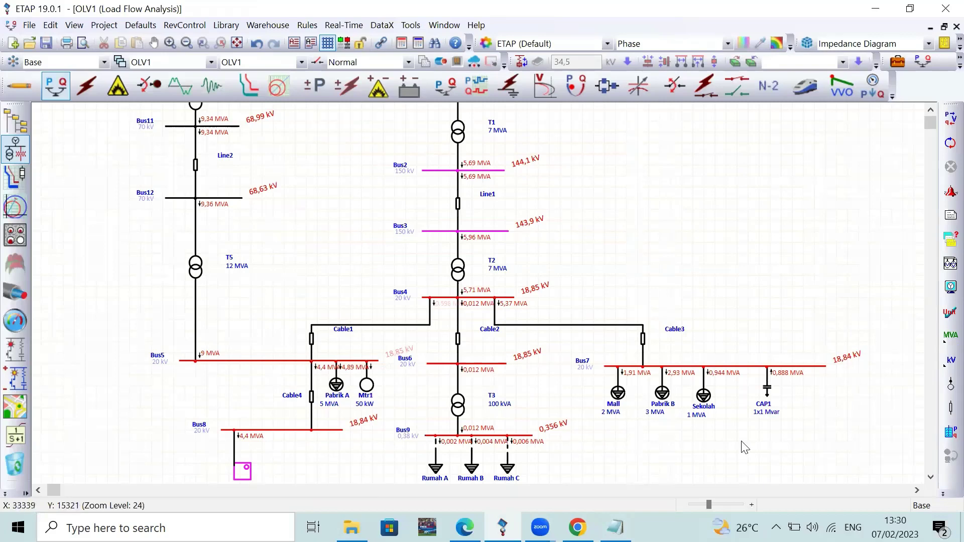
# - Record "18,84 kV" under "Sesudah dipasang" in the note and minimize it
pyautogui.hotkey('alt', 'Tab')
pyautogui.press('Return')
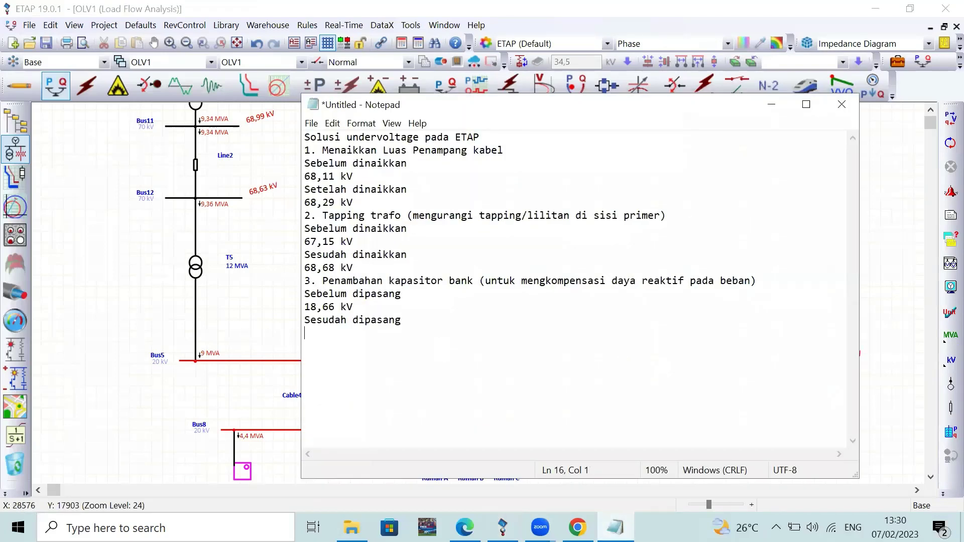
pyautogui.write('18,1')
pyautogui.press('BackSpace')
pyautogui.write('84 kV')
pyautogui.click(772, 104)
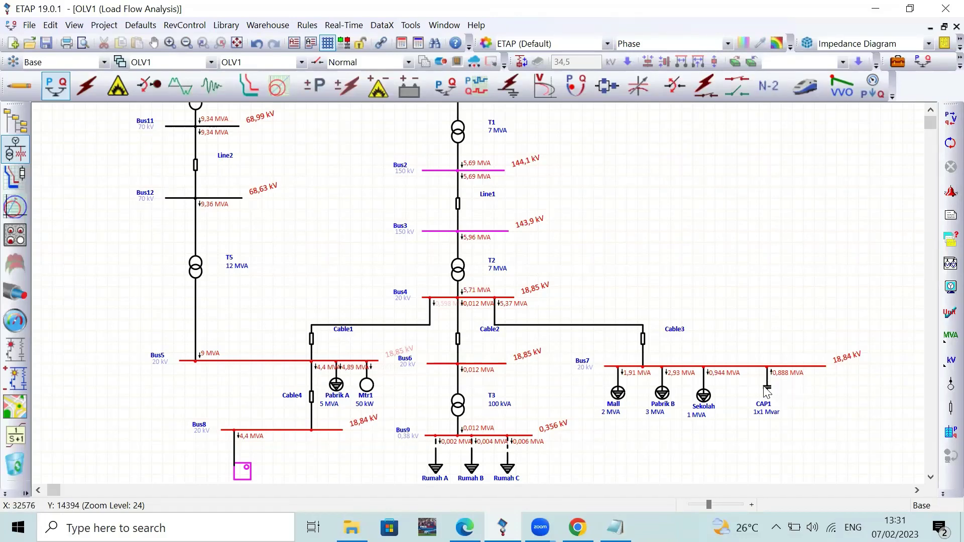
# - Raise the Bus7 capacitor CAP1 to 3 Mvar per bank and rerun the load flow
pyautogui.doubleClick(767, 391)
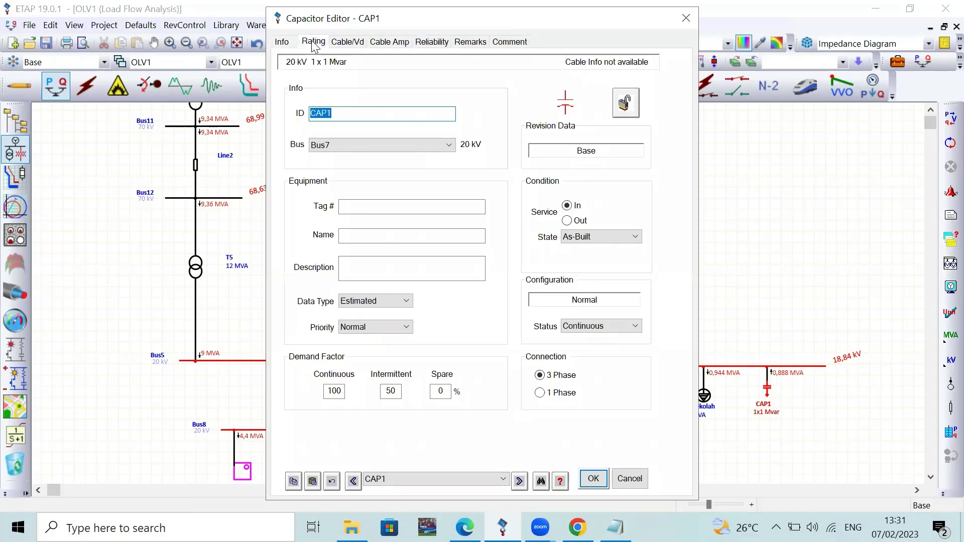
pyautogui.click(314, 45)
pyautogui.click(362, 113)
pyautogui.write('3')
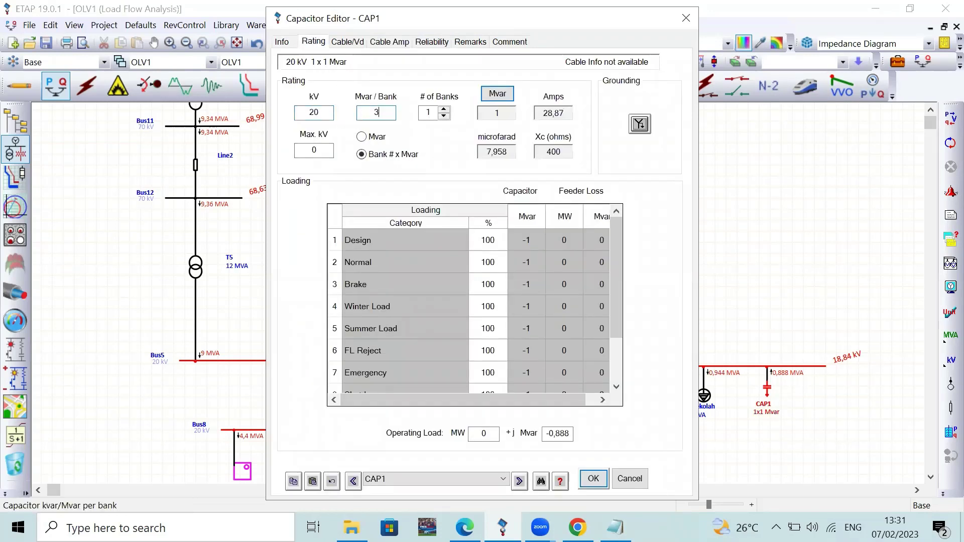
pyautogui.press('Return')
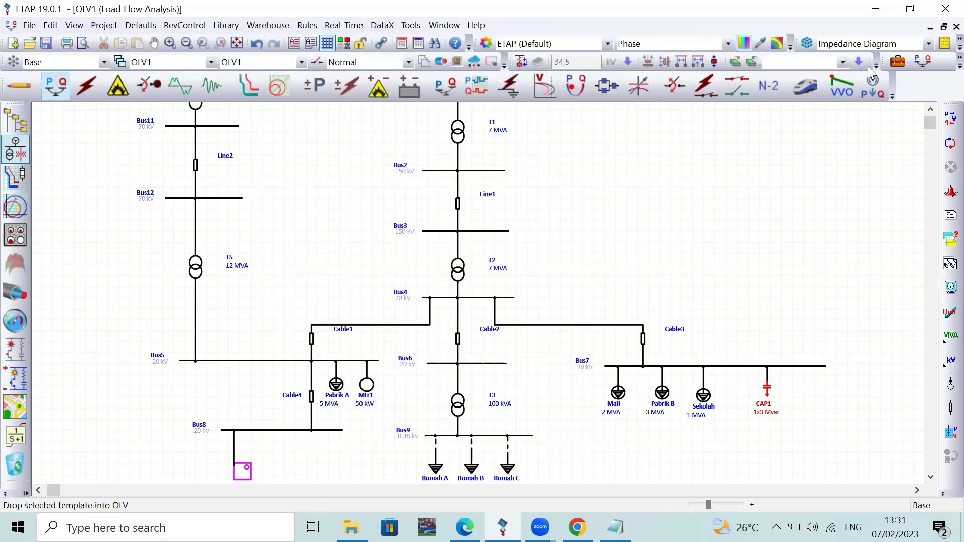
pyautogui.click(940, 114)
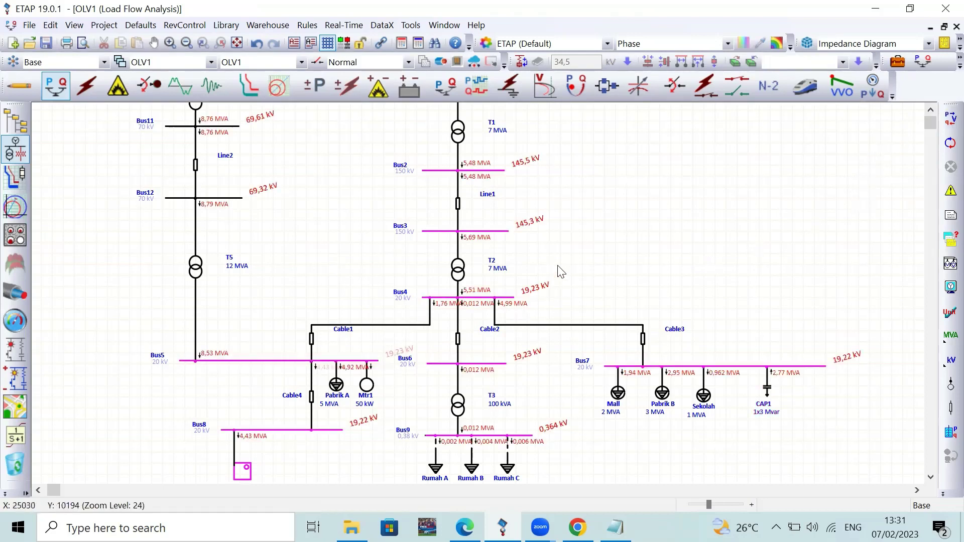
# - Examine the bus voltages and power flows throughout the one-line diagram and check the properties of capacitor CAP1
pyautogui.scroll(1, 558, 266)
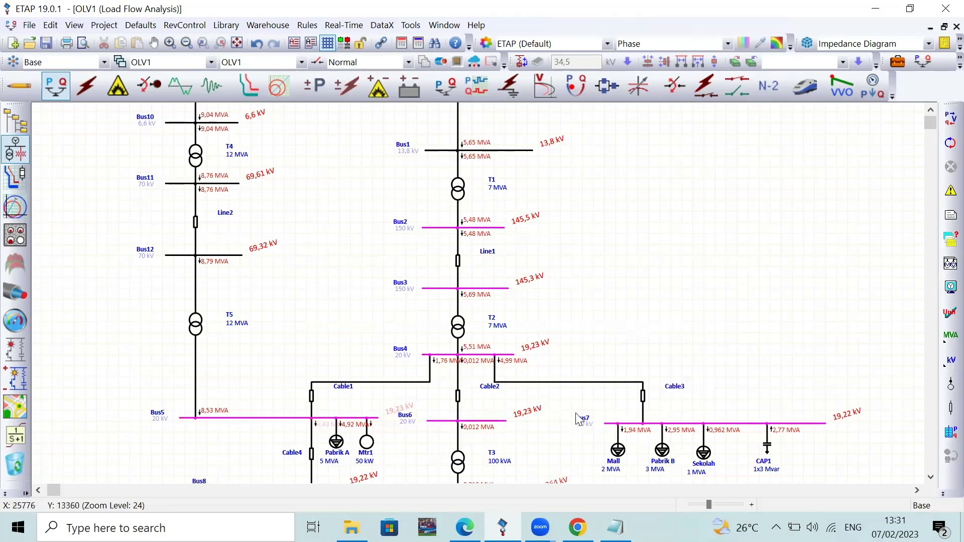
pyautogui.scroll(-1, 566, 412)
pyautogui.scroll(2, 465, 261)
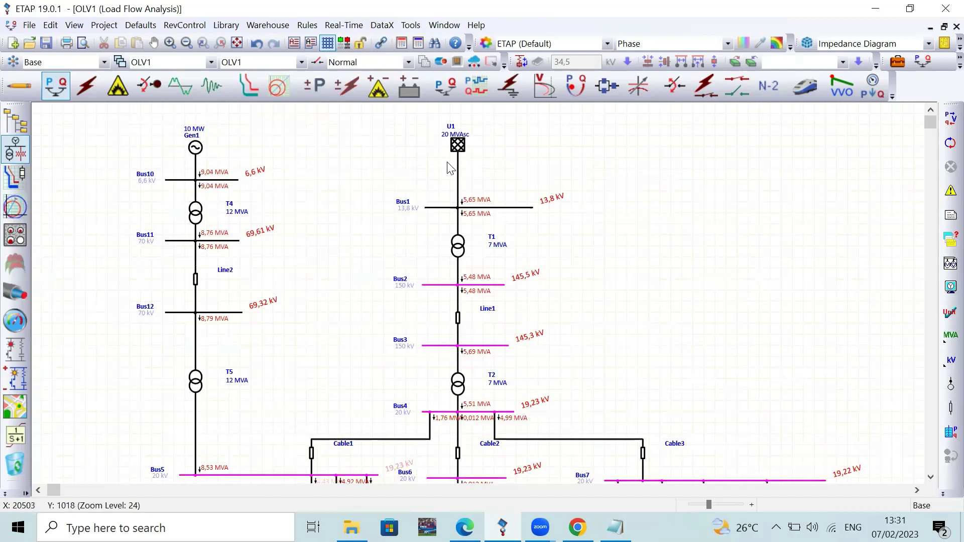
pyautogui.scroll(-1, 483, 237)
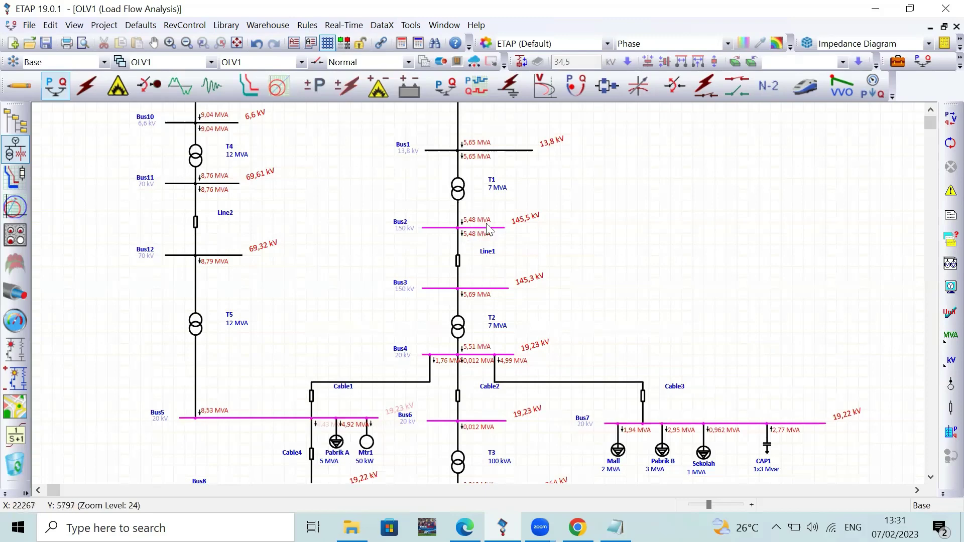
pyautogui.scroll(1, 490, 231)
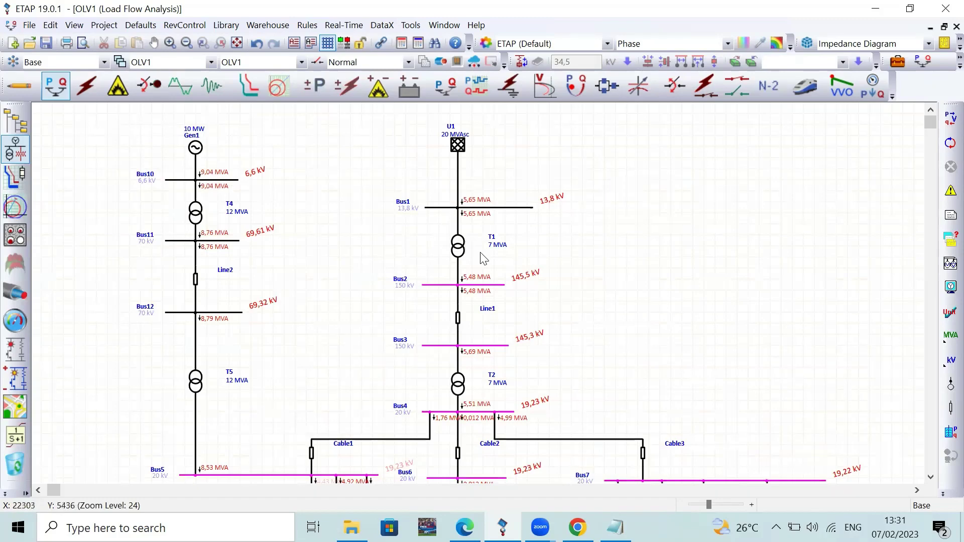
pyautogui.scroll(-2, 491, 319)
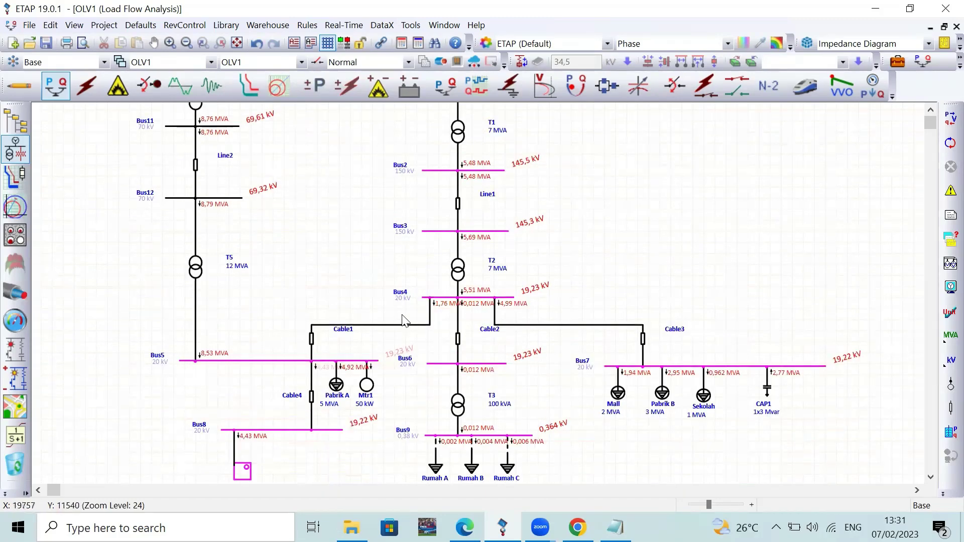
pyautogui.scroll(1, 266, 235)
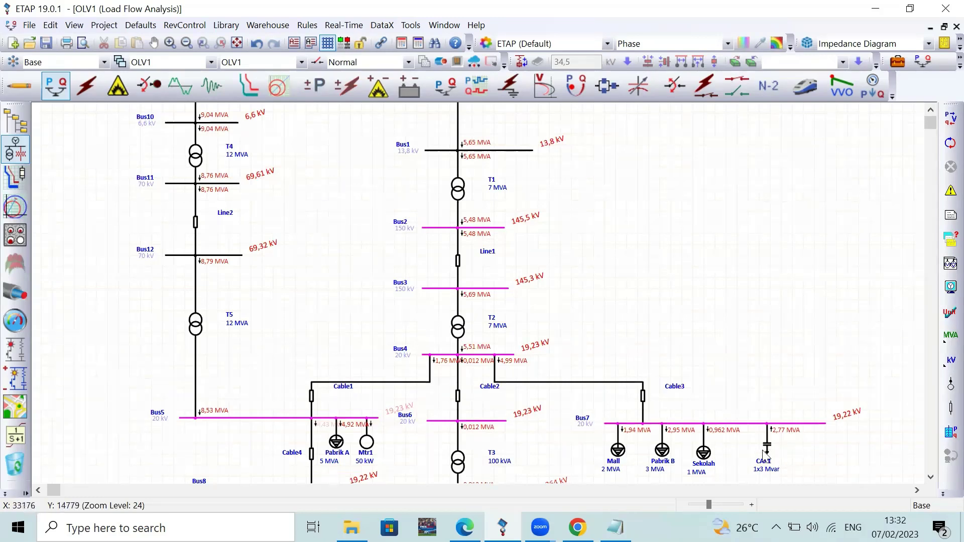
pyautogui.scroll(1, 779, 457)
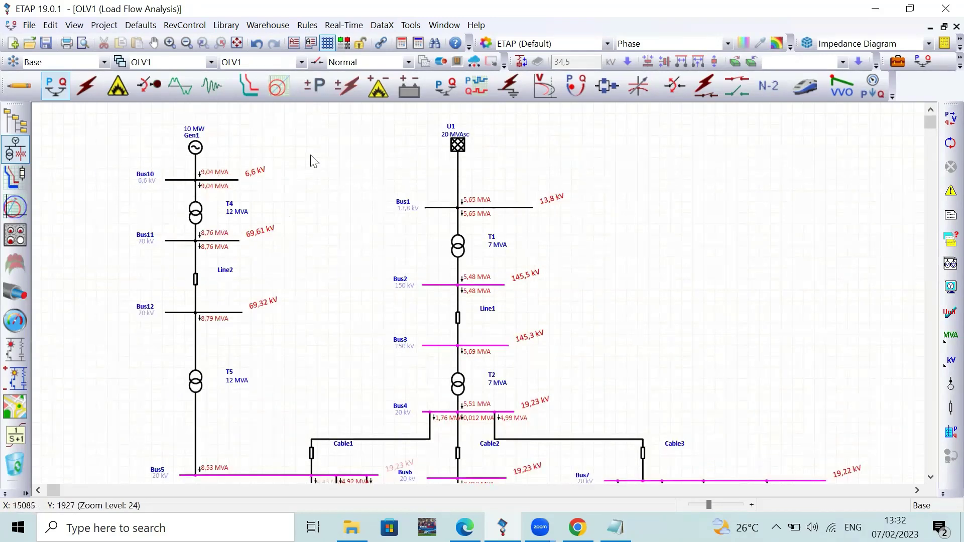
pyautogui.scroll(-1, 506, 254)
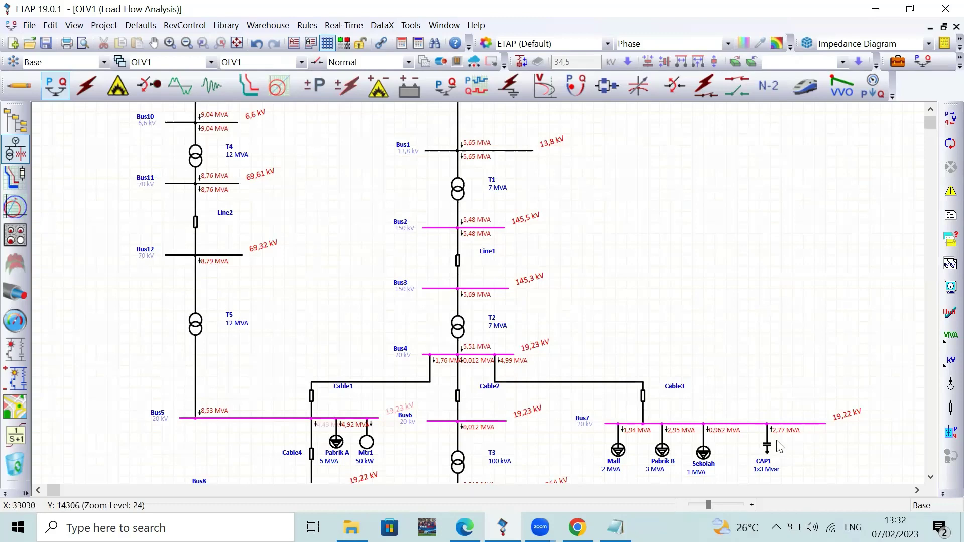
pyautogui.scroll(-3, 781, 438)
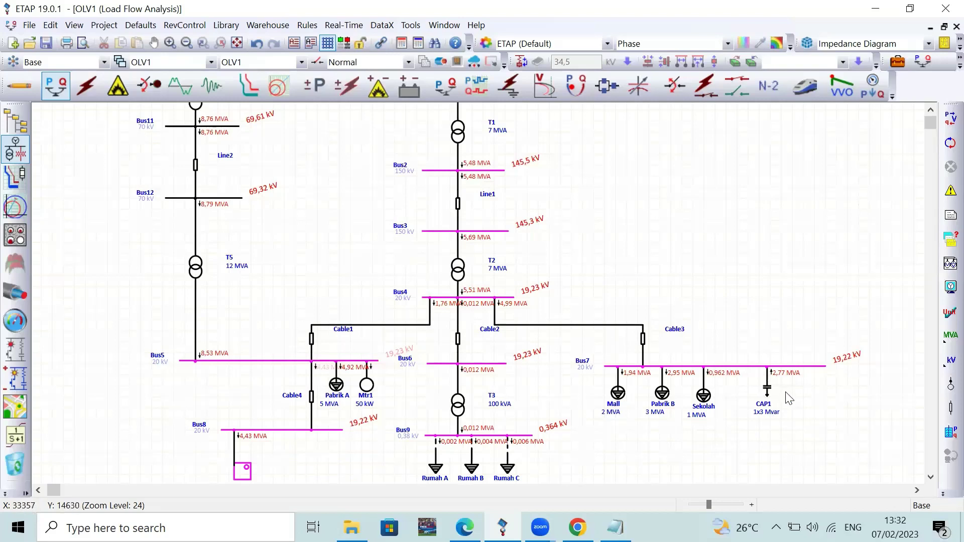
pyautogui.scroll(2, 271, 243)
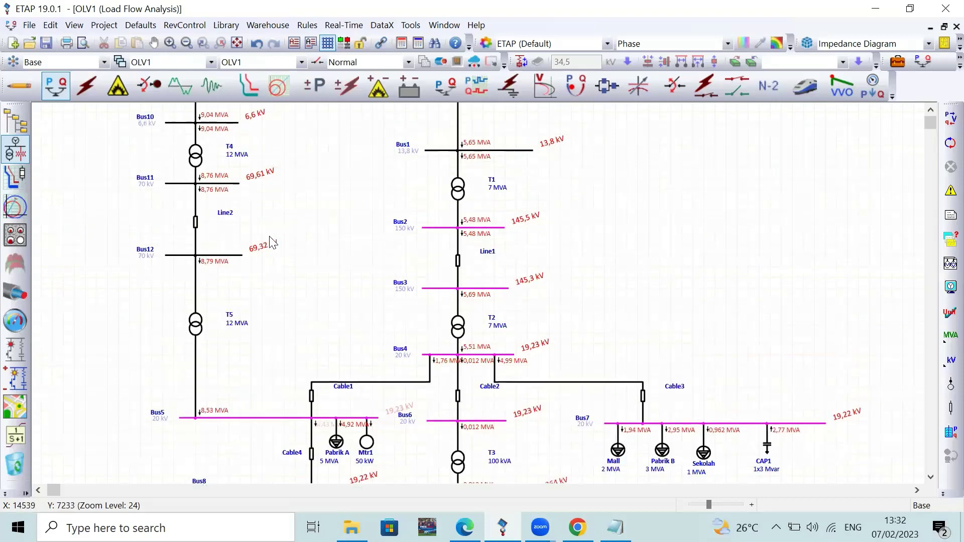
pyautogui.scroll(2, 286, 239)
pyautogui.scroll(-2, 291, 250)
pyautogui.scroll(-4, 520, 301)
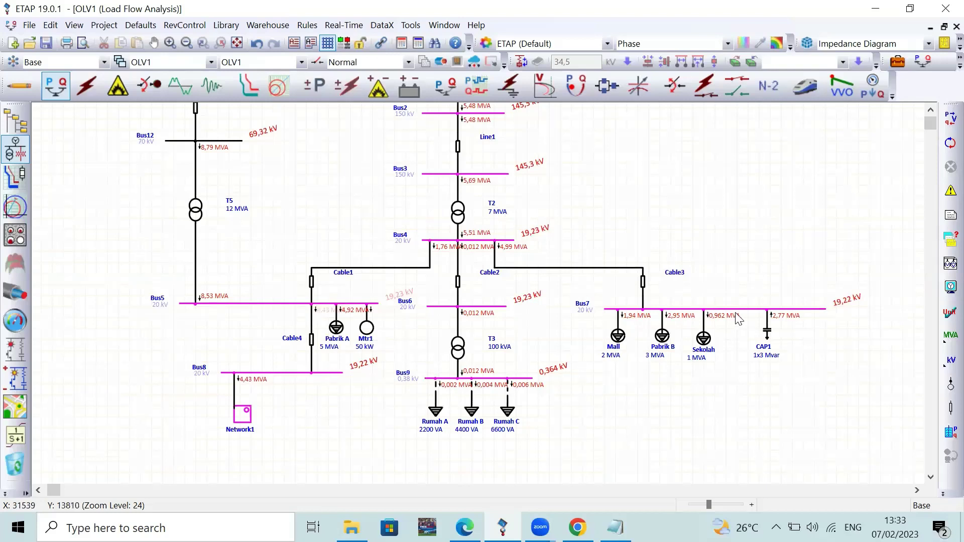
pyautogui.doubleClick(768, 333)
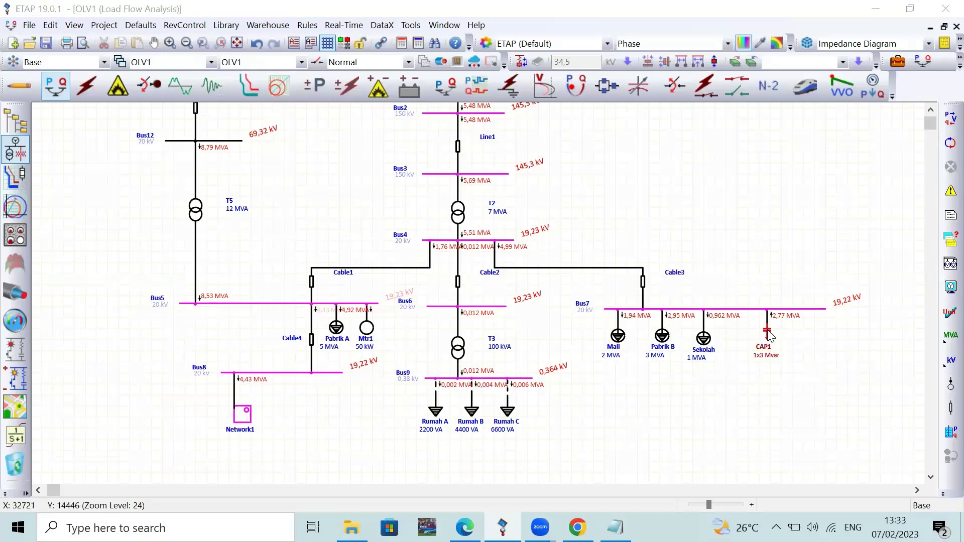
pyautogui.click(627, 473)
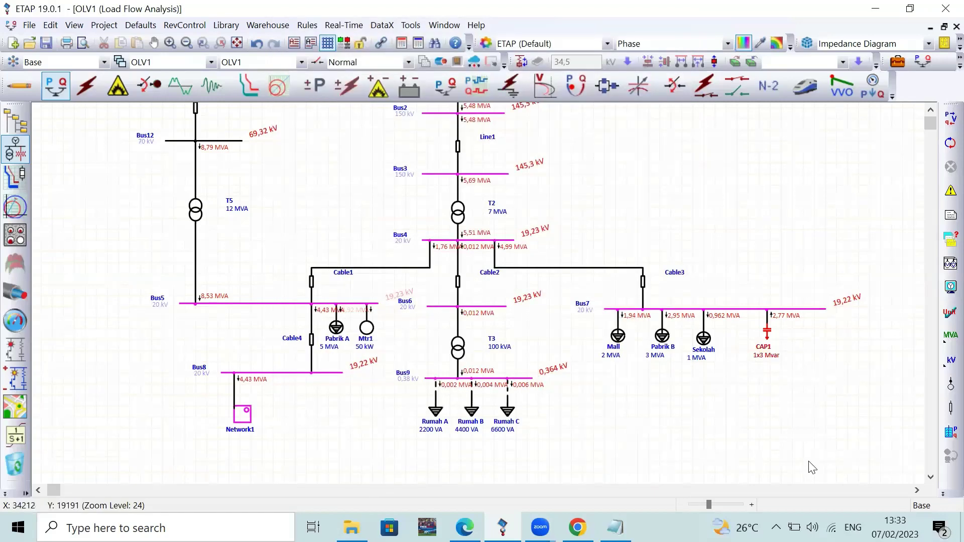
# - Switch to the Notepad note, highlight "Menaikkan Luas Penampang kabel" and review the listed undervoltage solutions against the load flow diagram
pyautogui.click(615, 527)
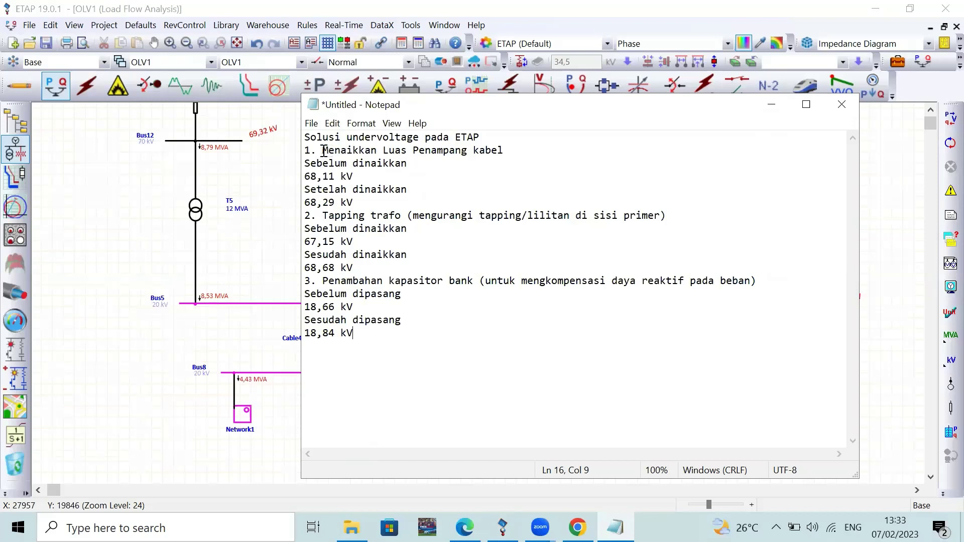
pyautogui.moveTo(324, 150); pyautogui.dragTo(504, 151)
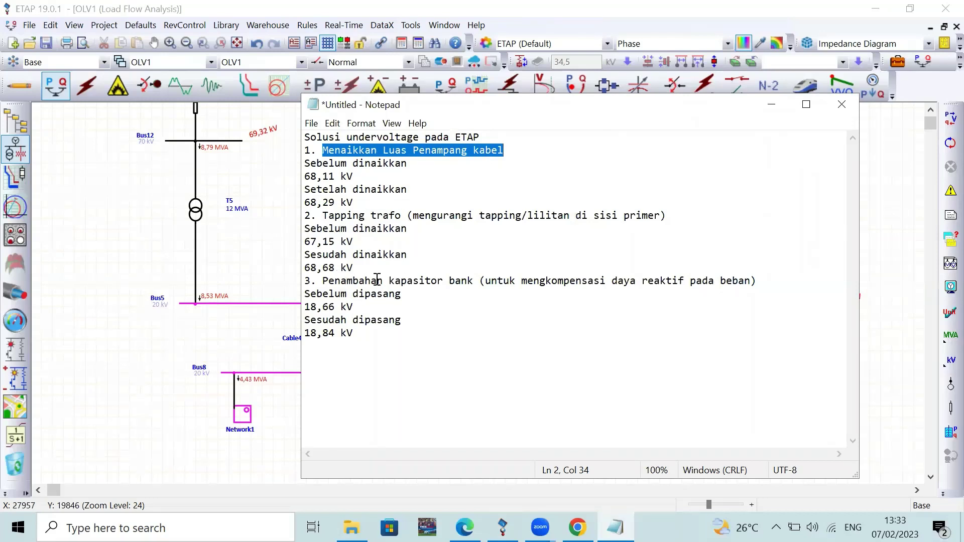
pyautogui.click(885, 249)
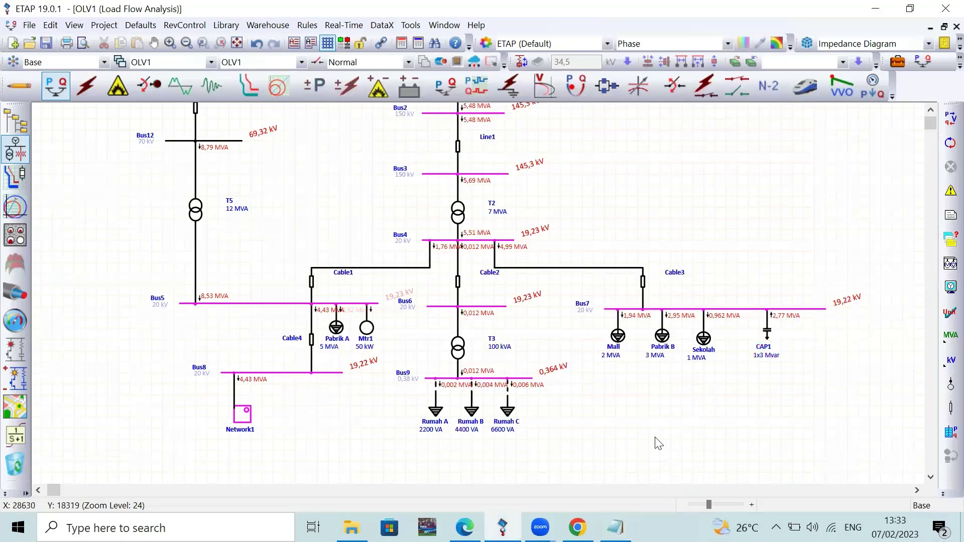
pyautogui.scroll(5, 658, 442)
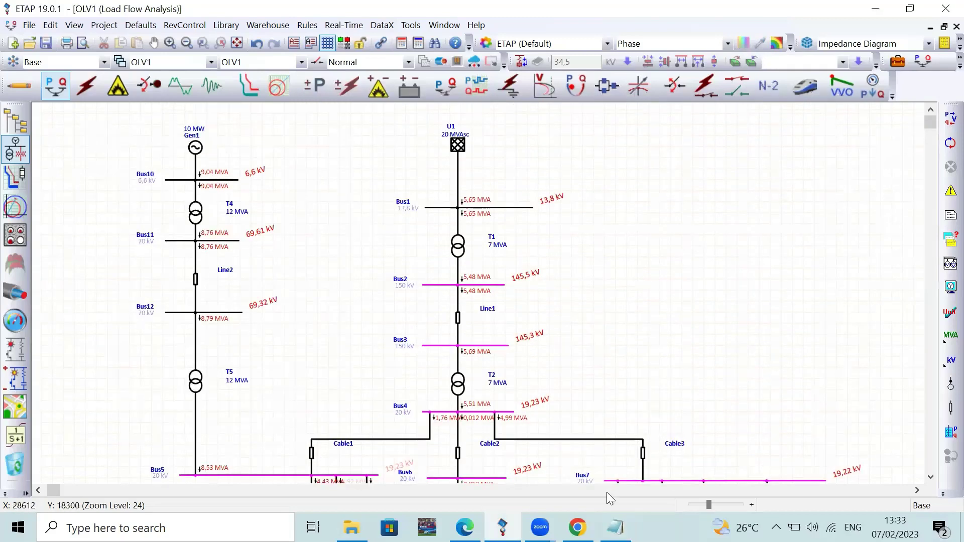
pyautogui.hotkey('alt', 'Tab')
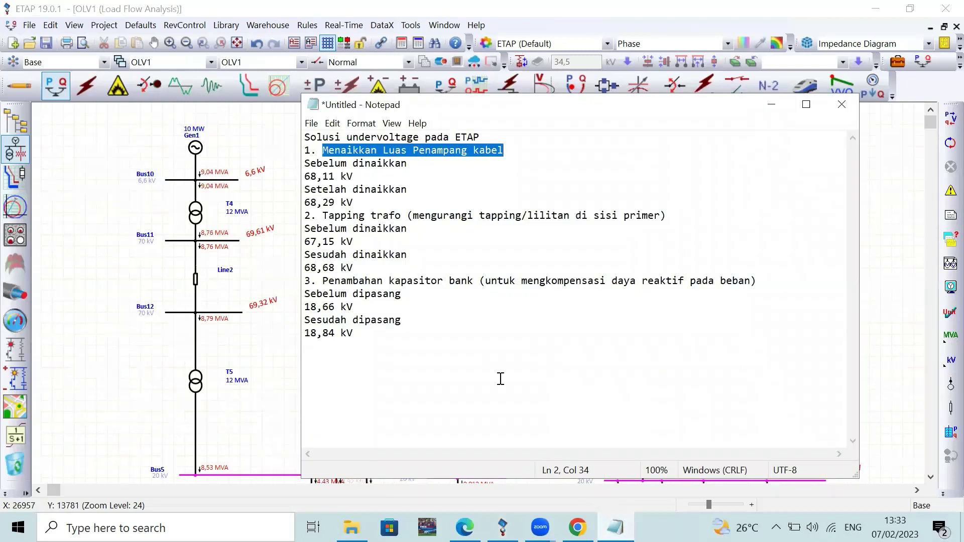
pyautogui.click(459, 345)
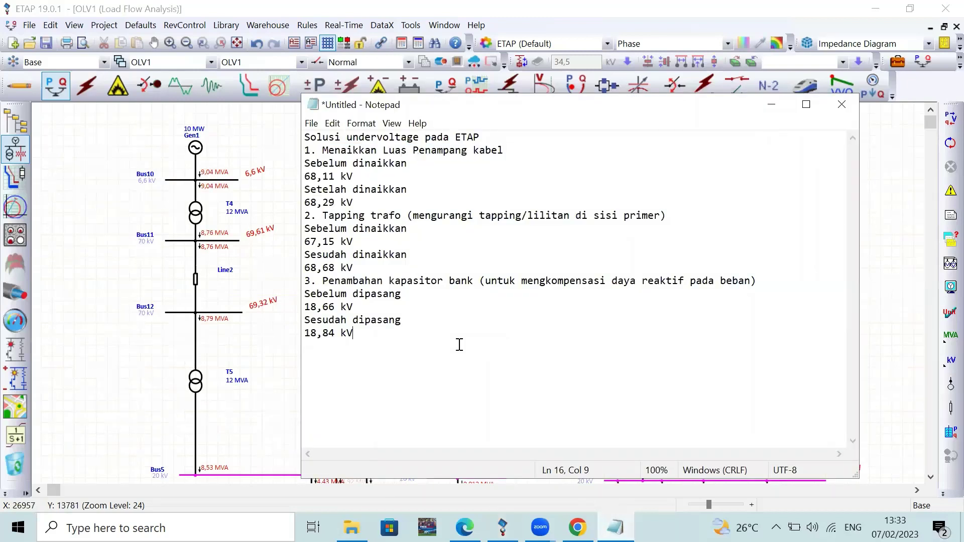
pyautogui.click(217, 217)
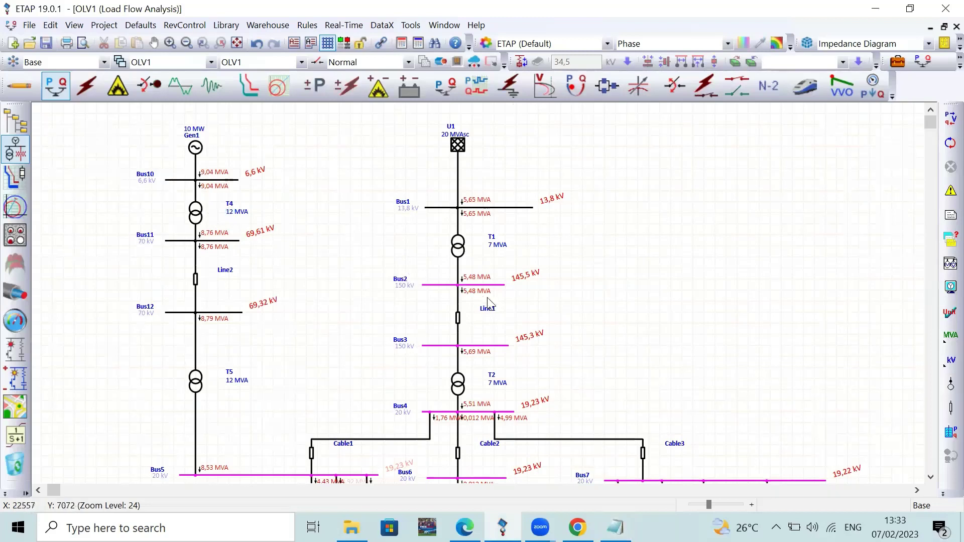
pyautogui.scroll(-3, 488, 303)
pyautogui.scroll(3, 489, 303)
pyautogui.click(578, 527)
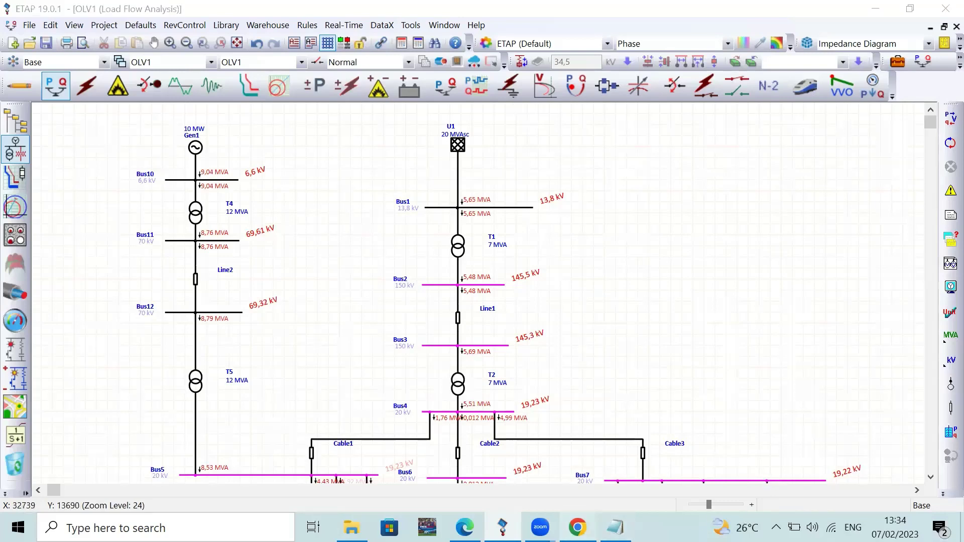
# - Reopen the Notepad note, highlight "mengurangi" in the transformer tapping item and "Luas Penampang kabel" in the cable item, and minimize it
pyautogui.click(616, 527)
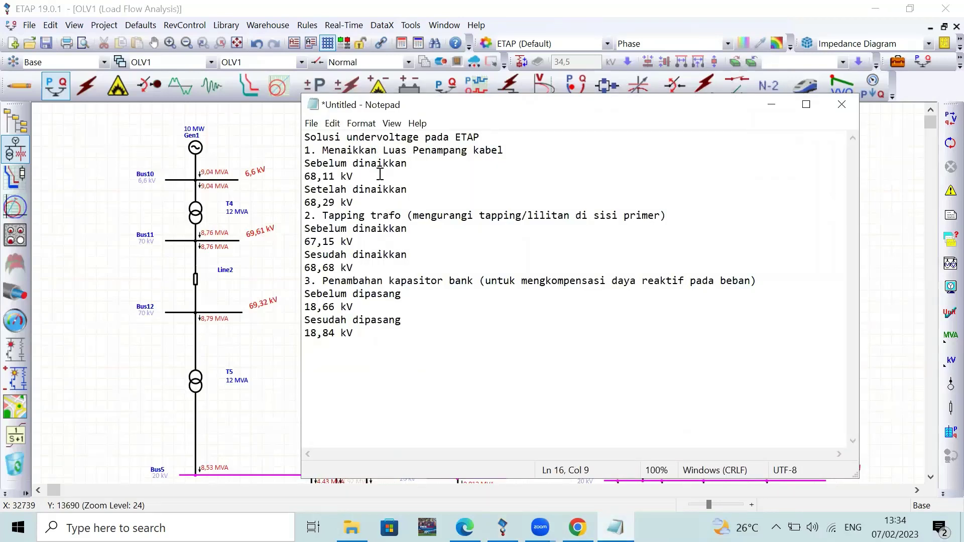
pyautogui.moveTo(328, 216); pyautogui.dragTo(420, 215)
pyautogui.click(486, 212)
pyautogui.click(474, 212)
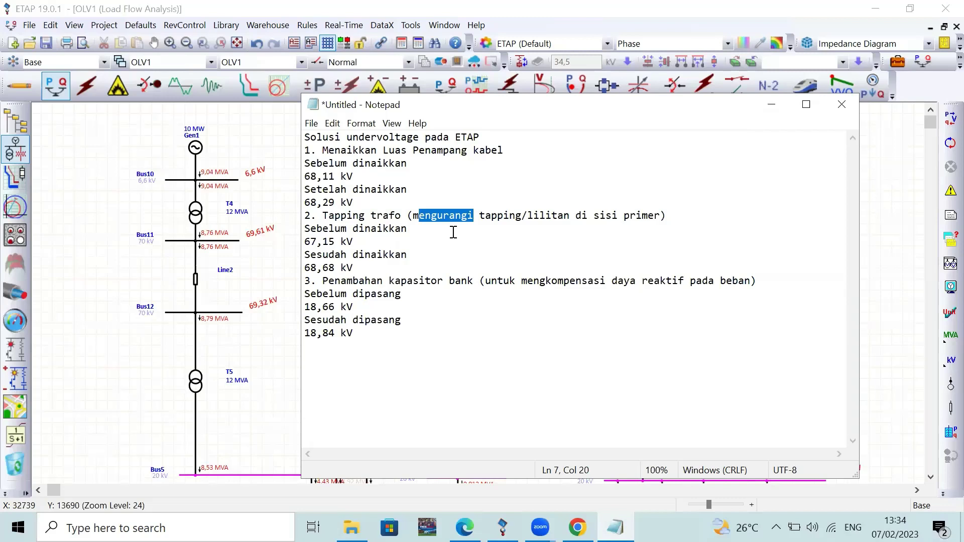
pyautogui.click(508, 156)
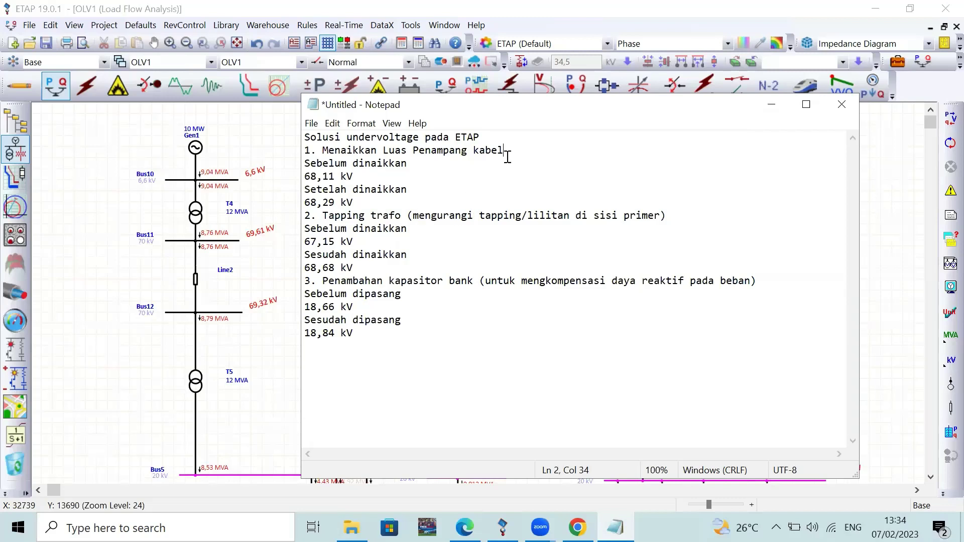
pyautogui.moveTo(507, 157); pyautogui.dragTo(384, 151)
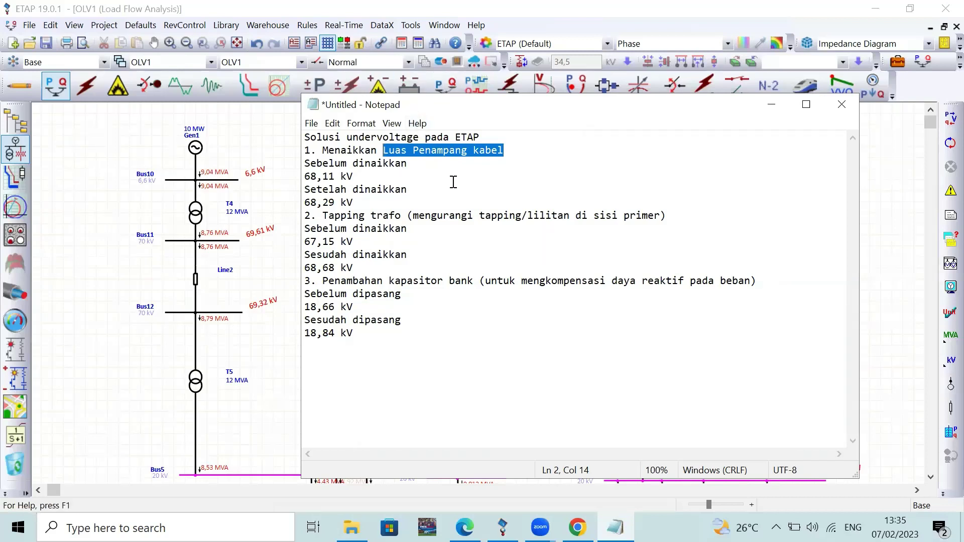
pyautogui.click(778, 105)
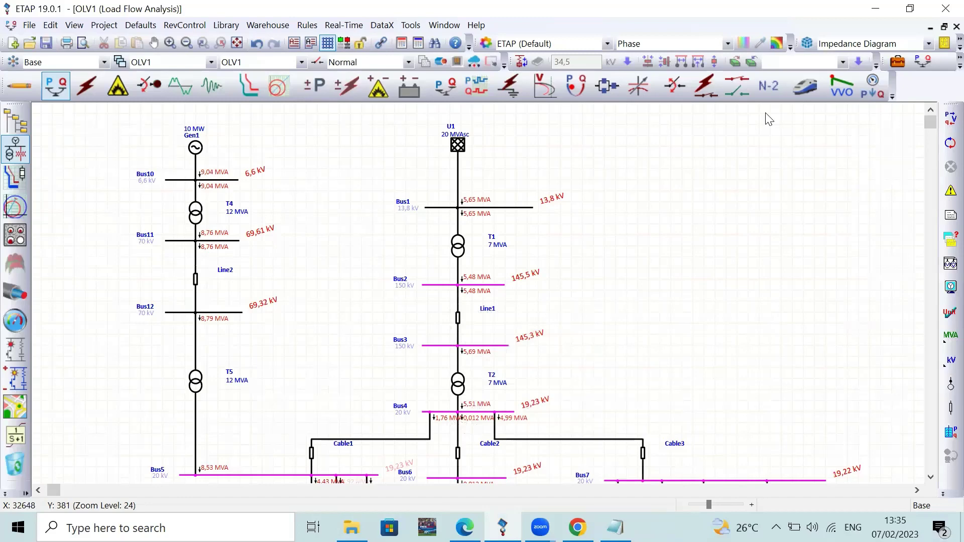
# - Review both feeders of the one-line diagram and check the rating data of generator Gen1 without changing anything
pyautogui.scroll(-2, 683, 149)
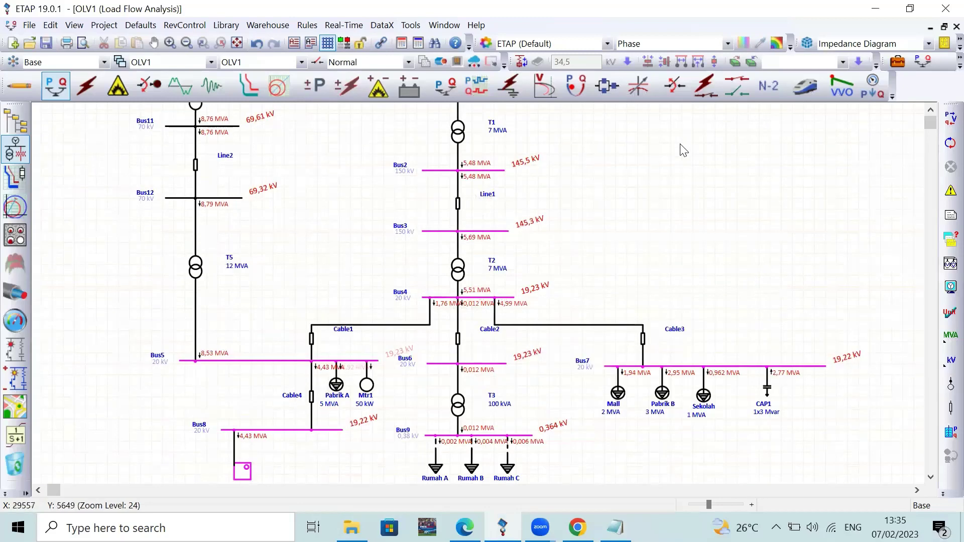
pyautogui.scroll(2, 664, 166)
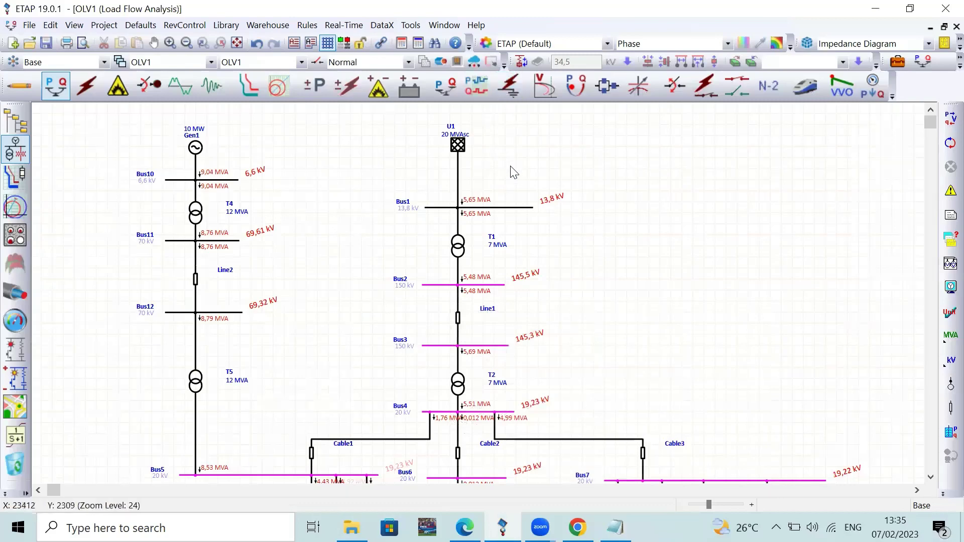
pyautogui.scroll(-2, 510, 169)
pyautogui.scroll(1, 508, 179)
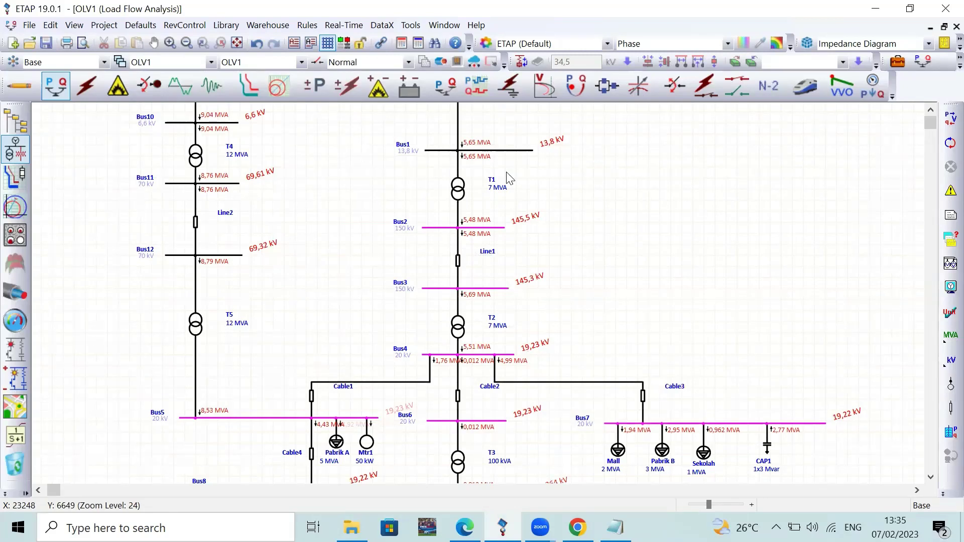
pyautogui.scroll(1, 509, 177)
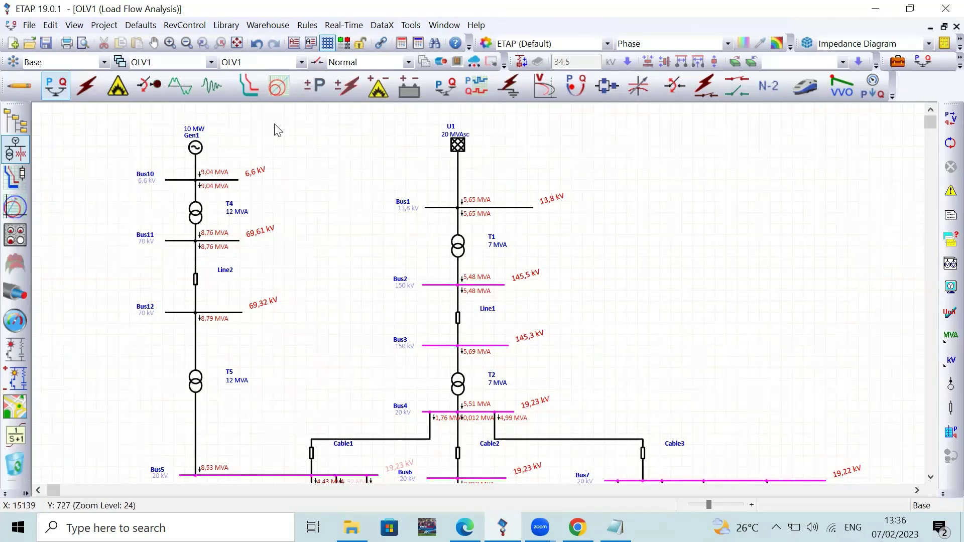
pyautogui.doubleClick(196, 148)
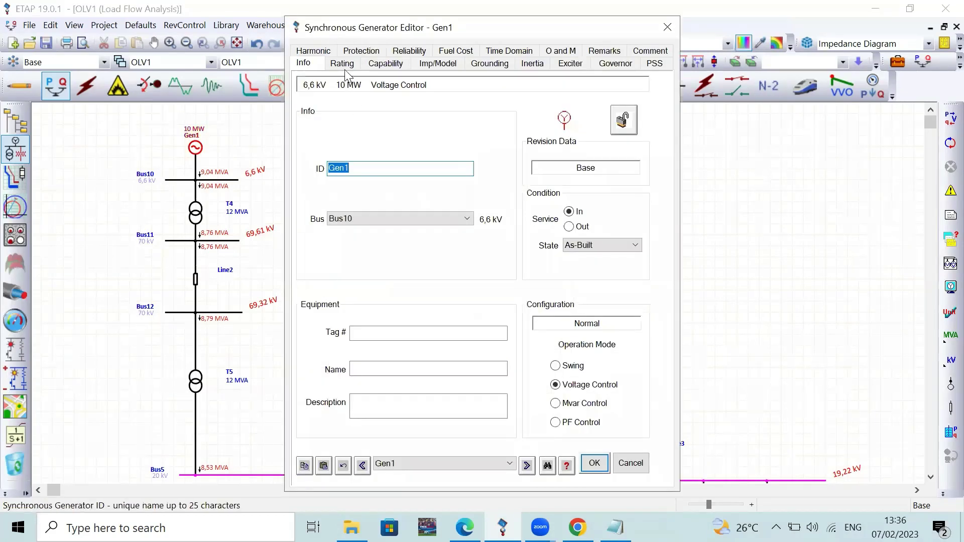
pyautogui.click(344, 65)
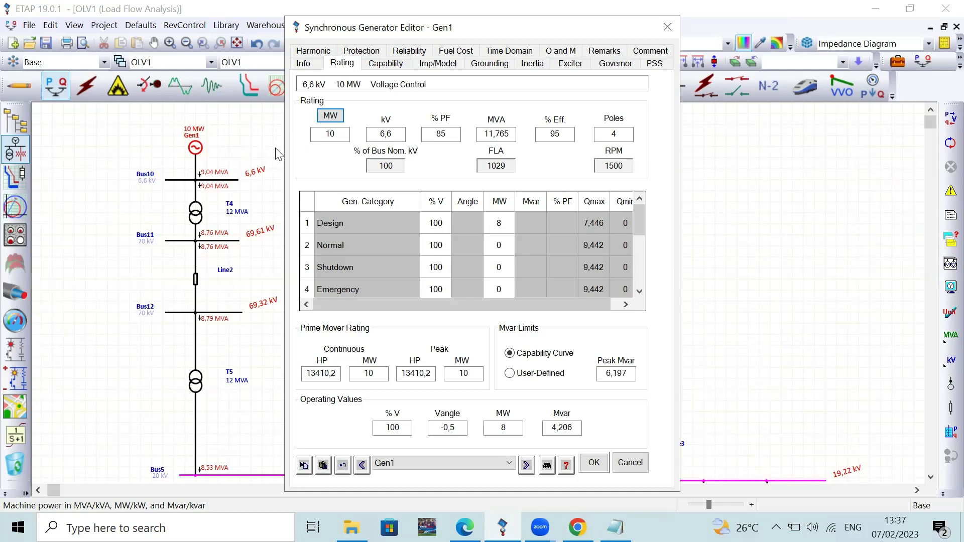
pyautogui.click(634, 463)
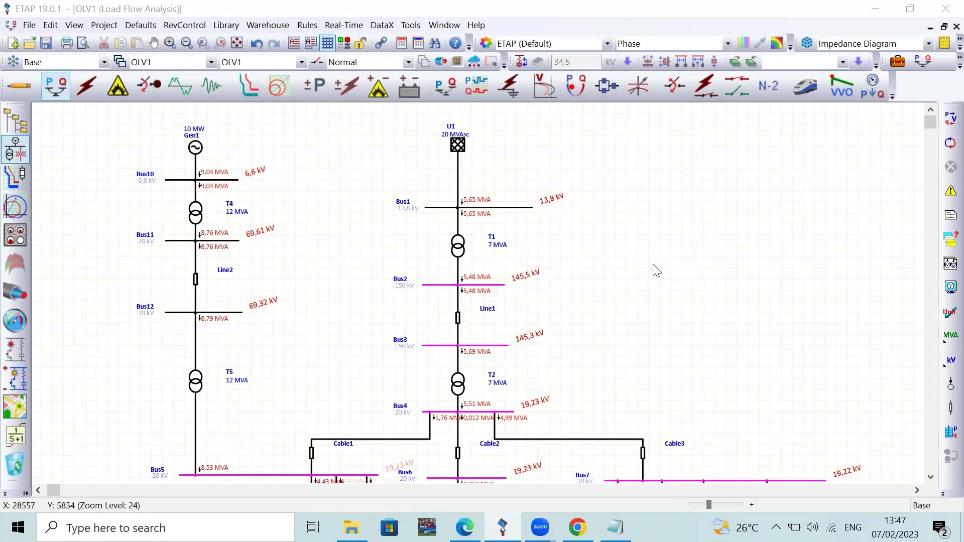
# - Open the alert settings of the LF study case and review the critical and marginal loading limits for transformers, generators and lines
pyautogui.click(900, 66)
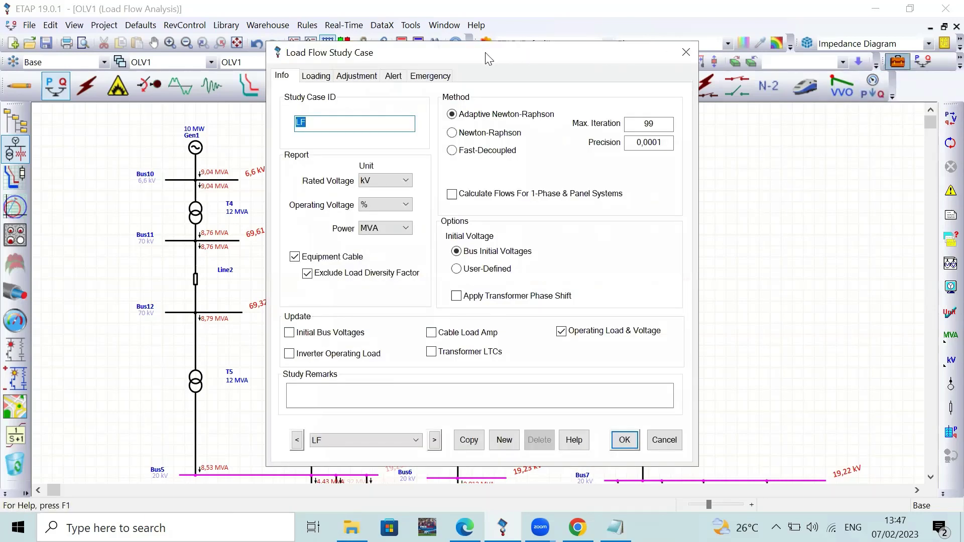
pyautogui.click(392, 76)
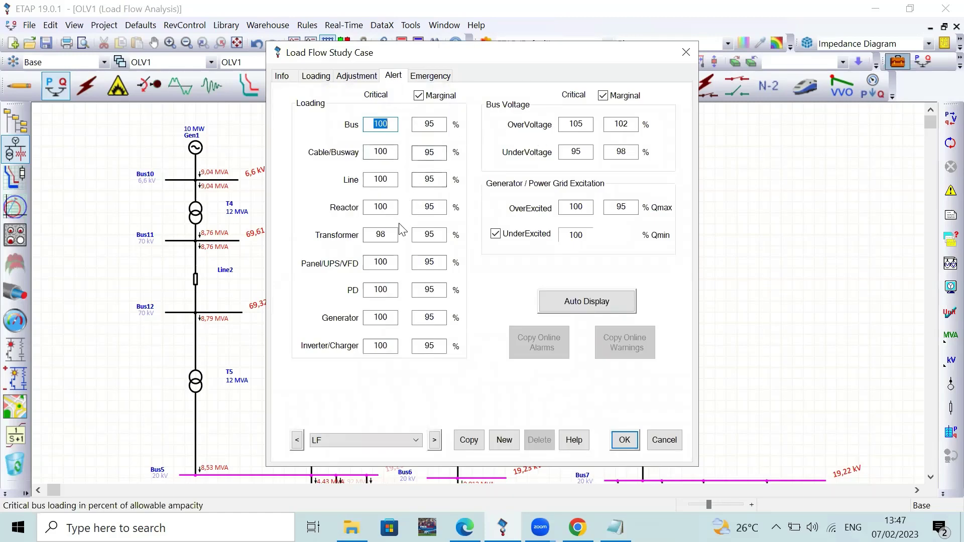
pyautogui.click(380, 234)
pyautogui.click(438, 234)
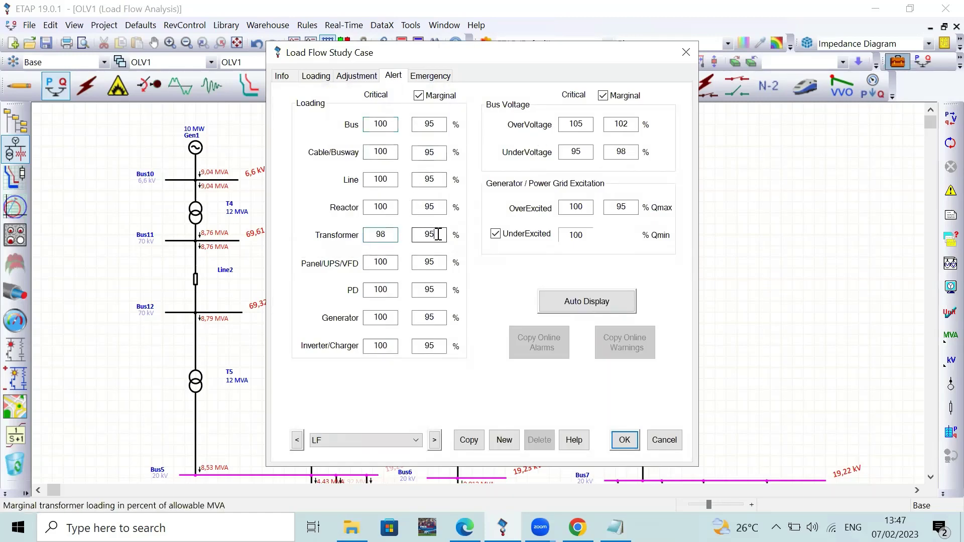
pyautogui.doubleClick(438, 235)
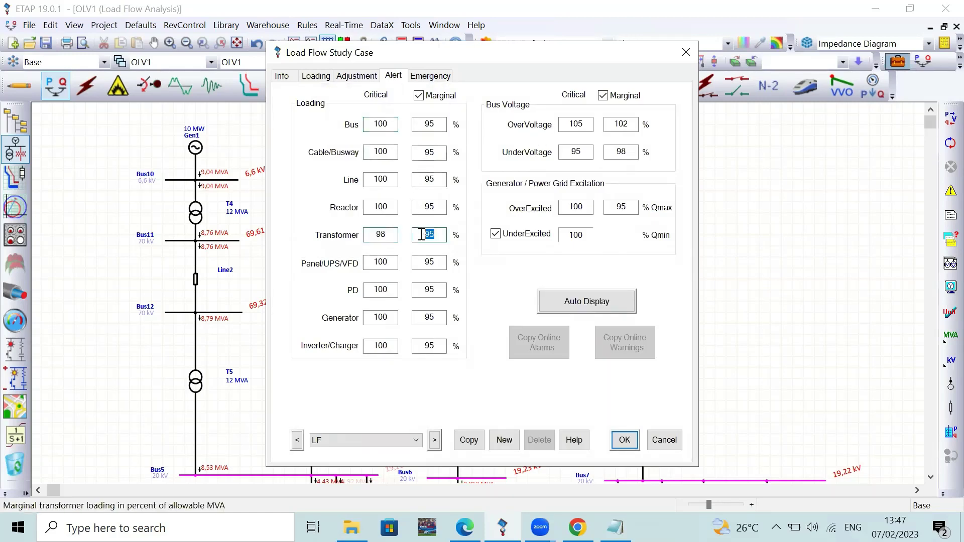
pyautogui.click(383, 317)
pyautogui.doubleClick(384, 317)
pyautogui.click(421, 318)
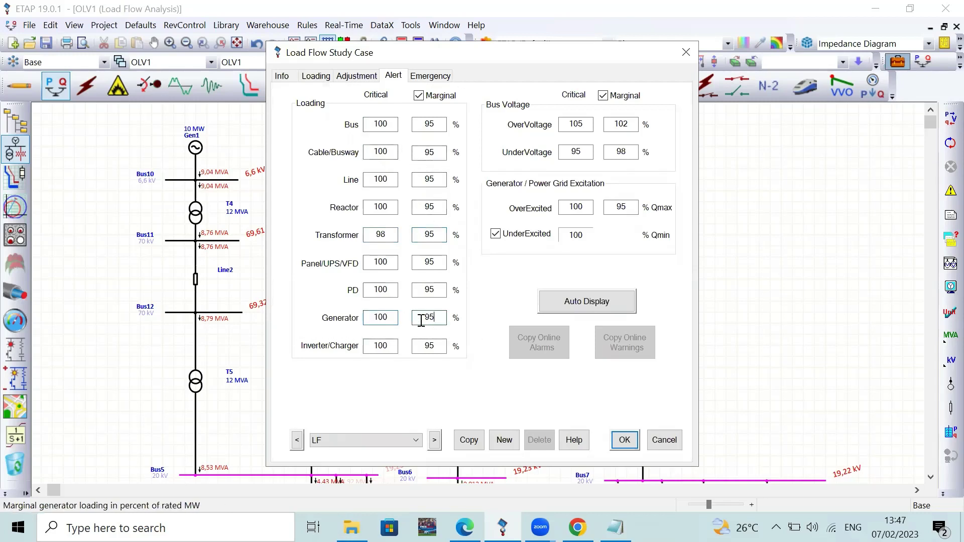
pyautogui.doubleClick(421, 318)
pyautogui.click(378, 181)
pyautogui.doubleClick(378, 181)
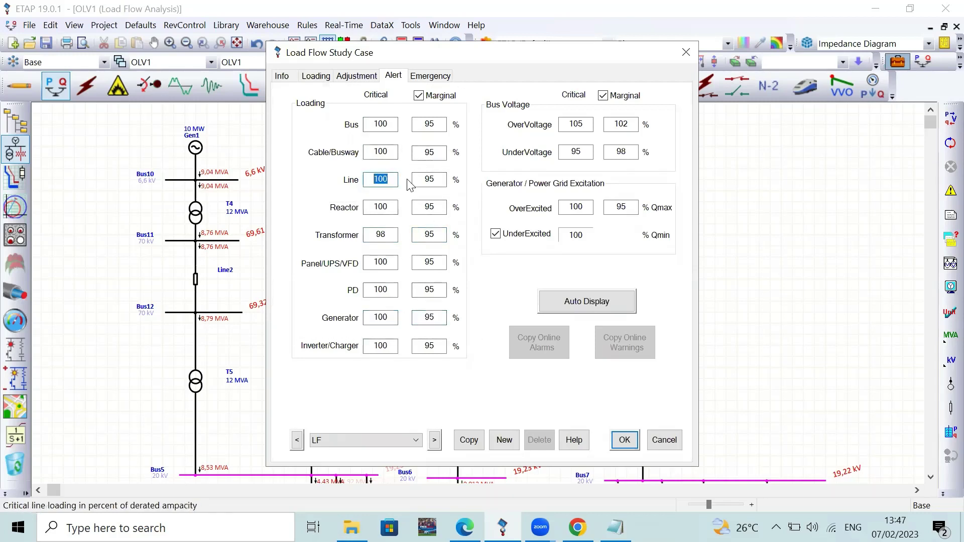
pyautogui.click(425, 179)
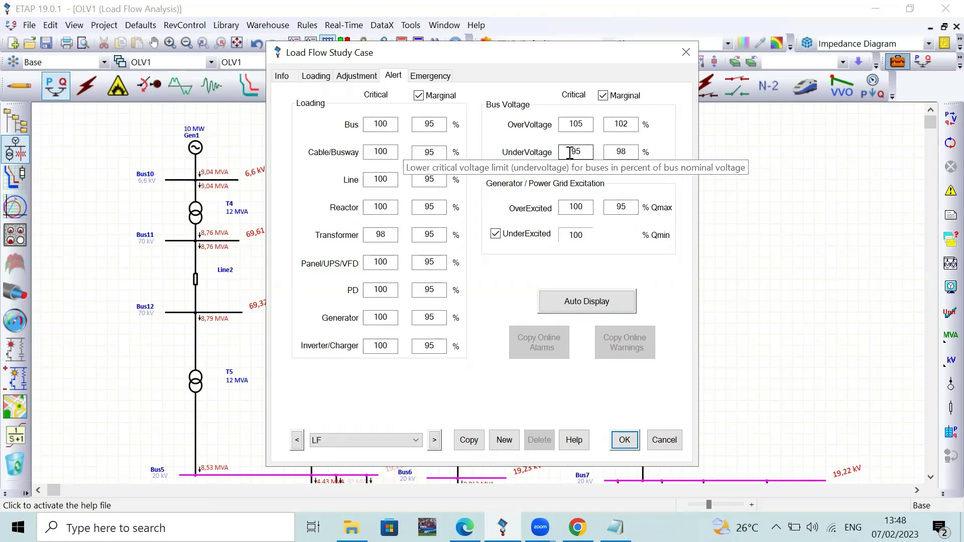
# - Review the critical and marginal overvoltage and undervoltage limits for buses, then close the study case without changes
pyautogui.moveTo(579, 151); pyautogui.dragTo(567, 149)
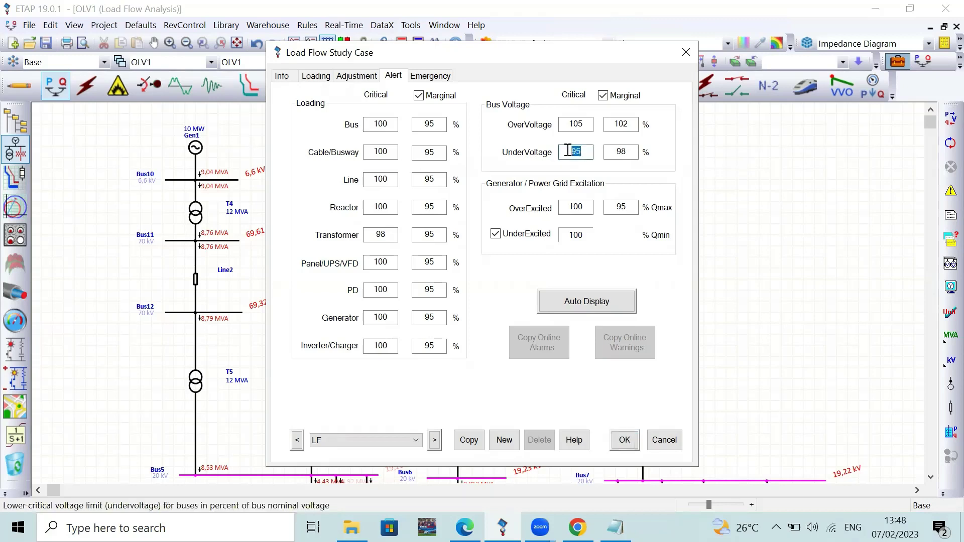
pyautogui.moveTo(626, 152)
pyautogui.mouseDown()
pyautogui.moveTo(568, 151)
pyautogui.moveTo(613, 152)
pyautogui.mouseUp()
pyautogui.click(584, 153)
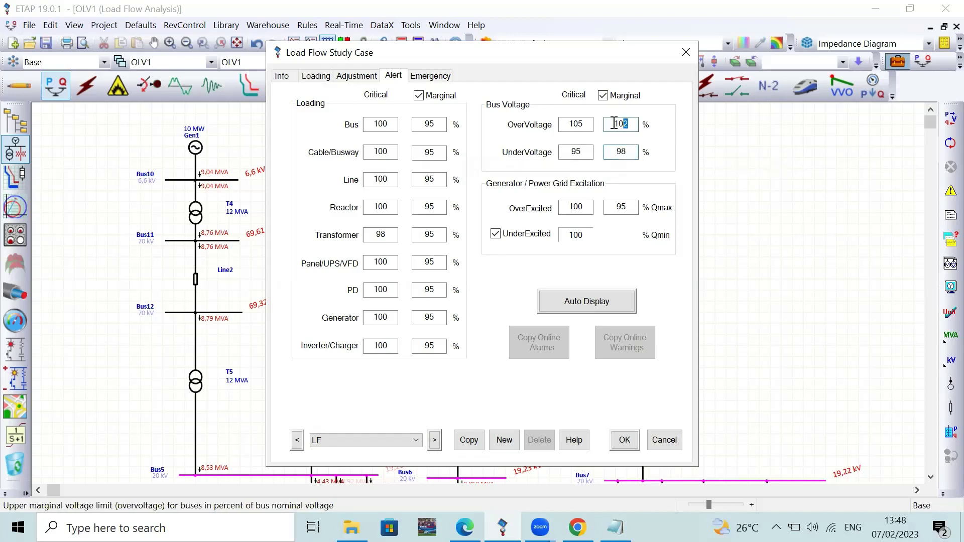
pyautogui.doubleClick(569, 124)
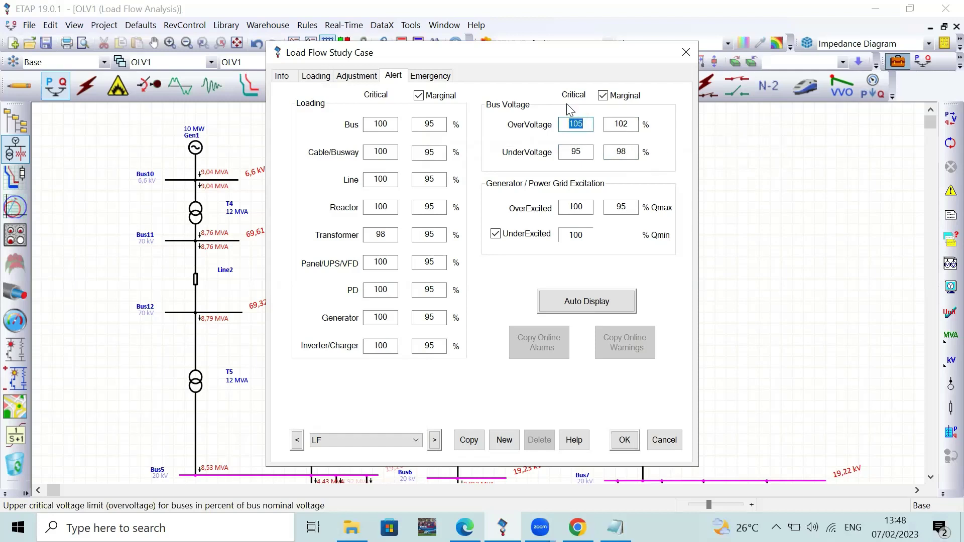
pyautogui.doubleClick(582, 152)
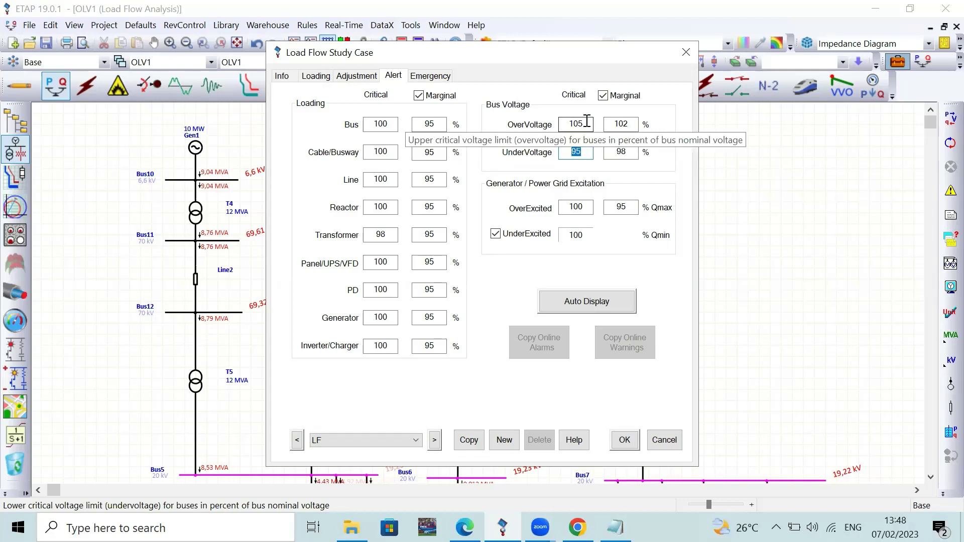
pyautogui.moveTo(586, 122); pyautogui.dragTo(563, 123)
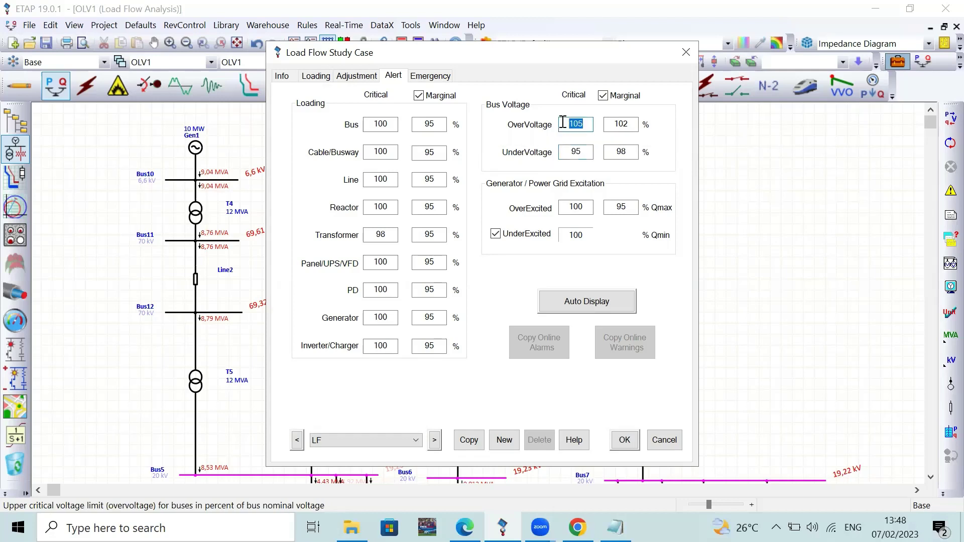
pyautogui.moveTo(589, 150); pyautogui.dragTo(566, 149)
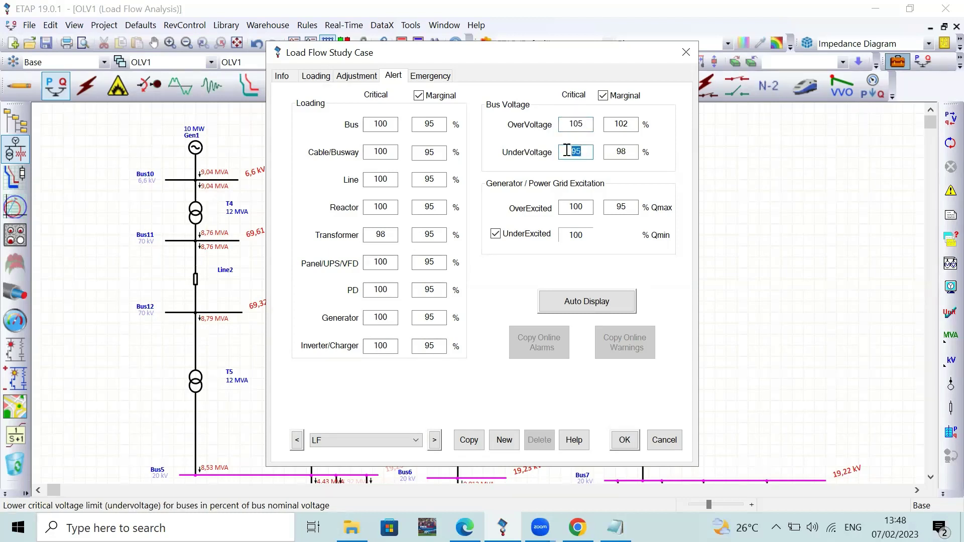
pyautogui.moveTo(577, 123); pyautogui.dragTo(563, 124)
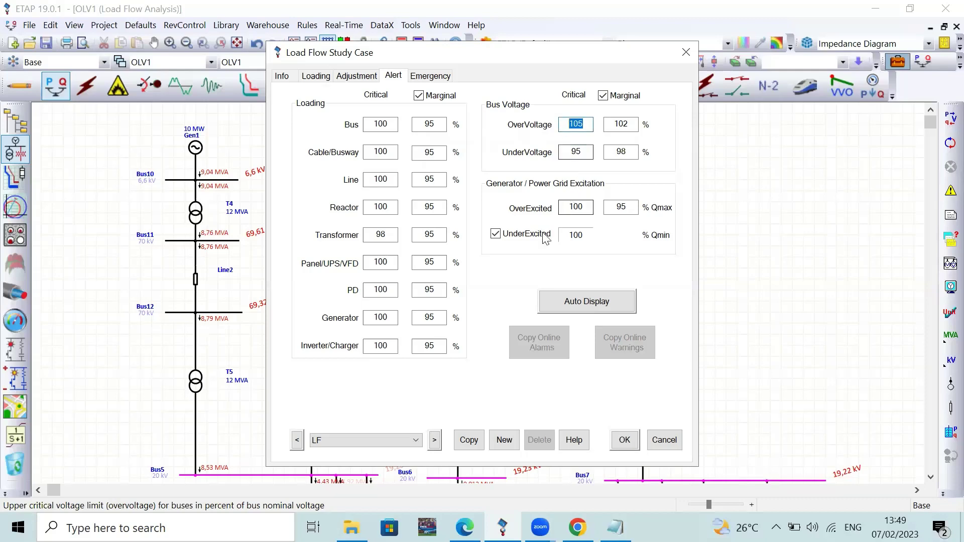
pyautogui.press('Escape')
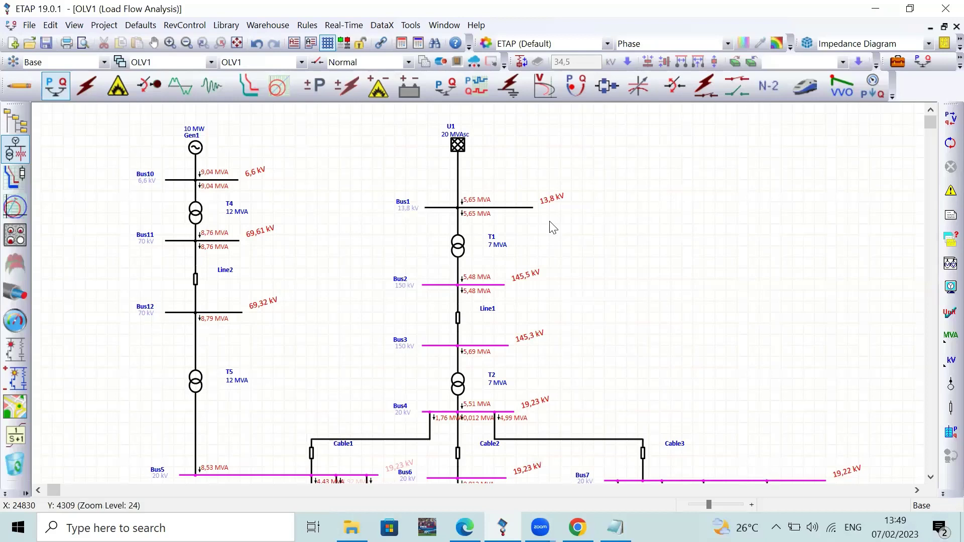
# - Open the Losses summary report of the load flow in the viewer and enlarge it to full screen
pyautogui.click(942, 221)
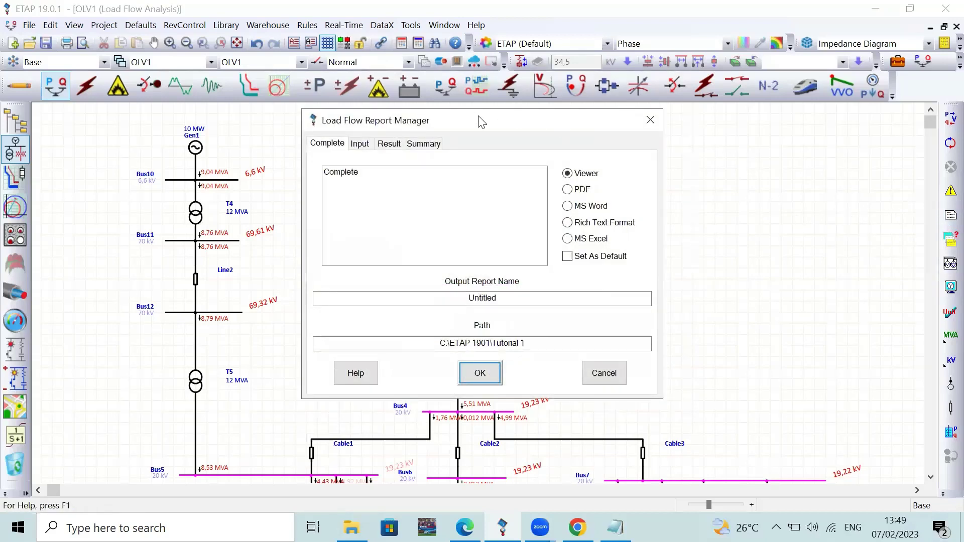
pyautogui.click(433, 147)
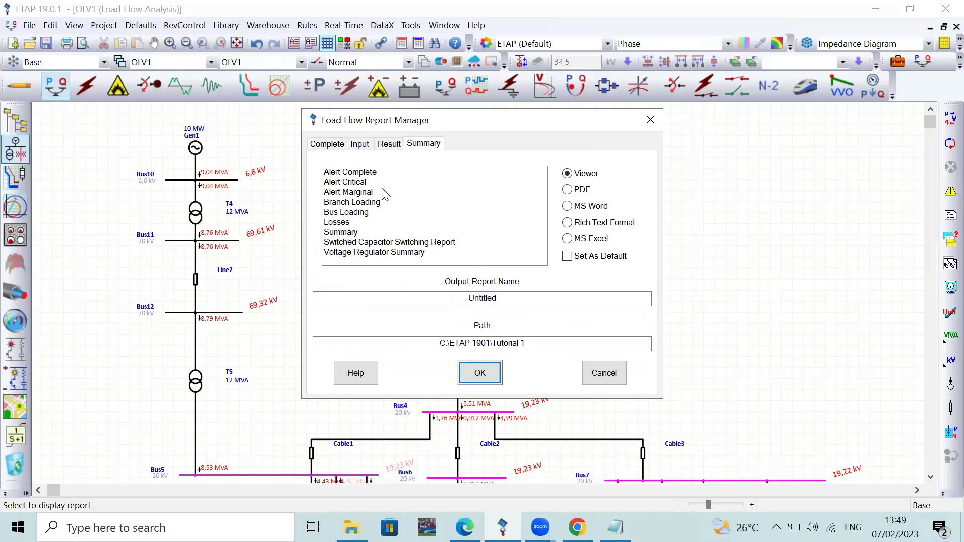
pyautogui.click(346, 222)
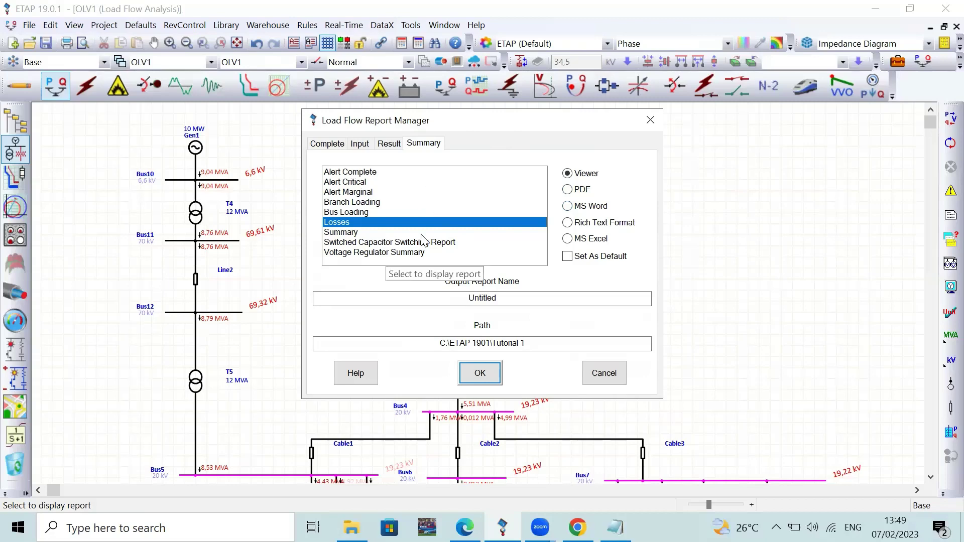
pyautogui.click(481, 373)
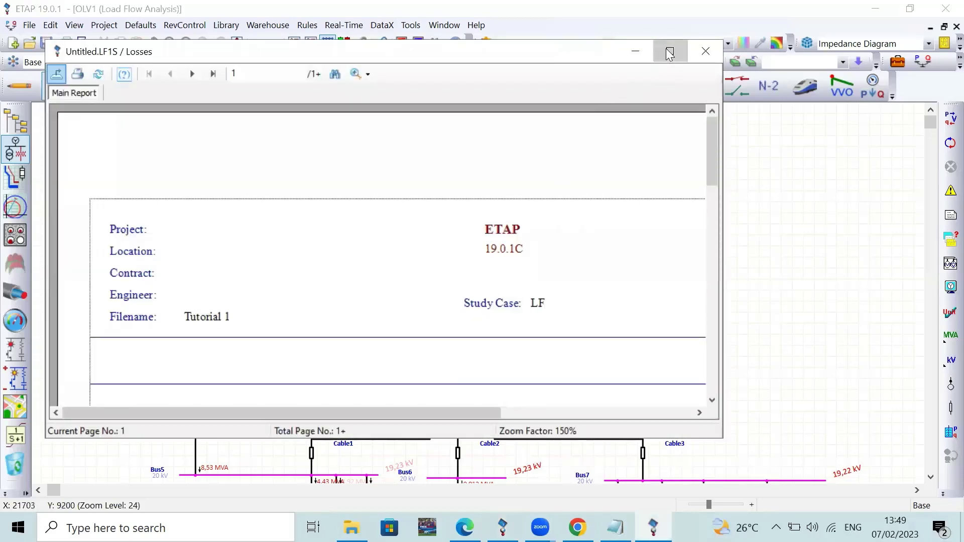
pyautogui.click(670, 53)
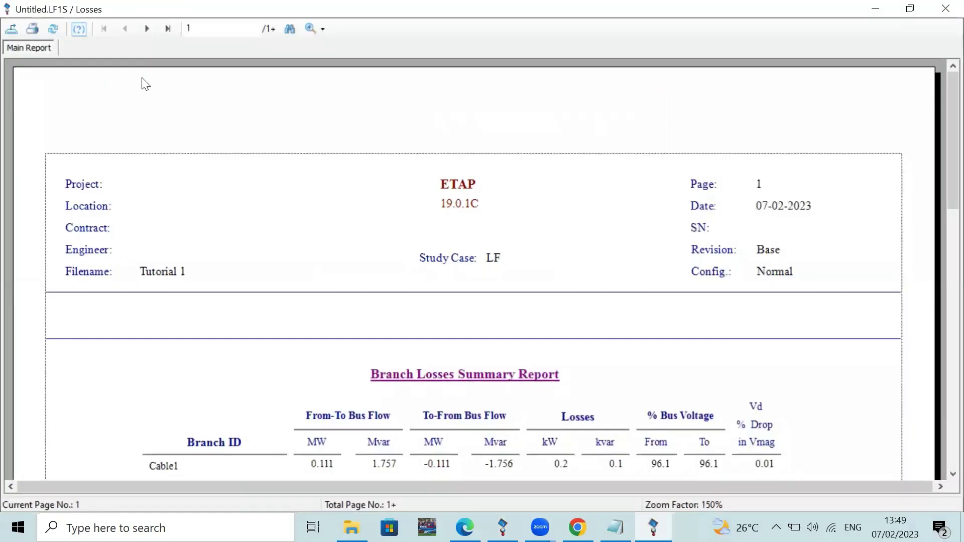
# - Examine the kW and kvar losses per branch and their totals in the branch losses report, then close it
pyautogui.scroll(-5, 309, 167)
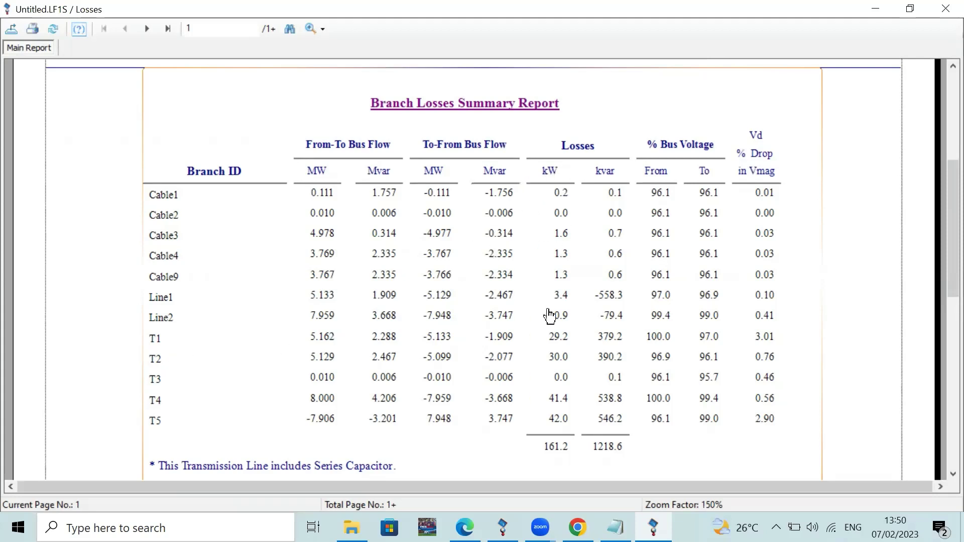
pyautogui.scroll(-3, 545, 361)
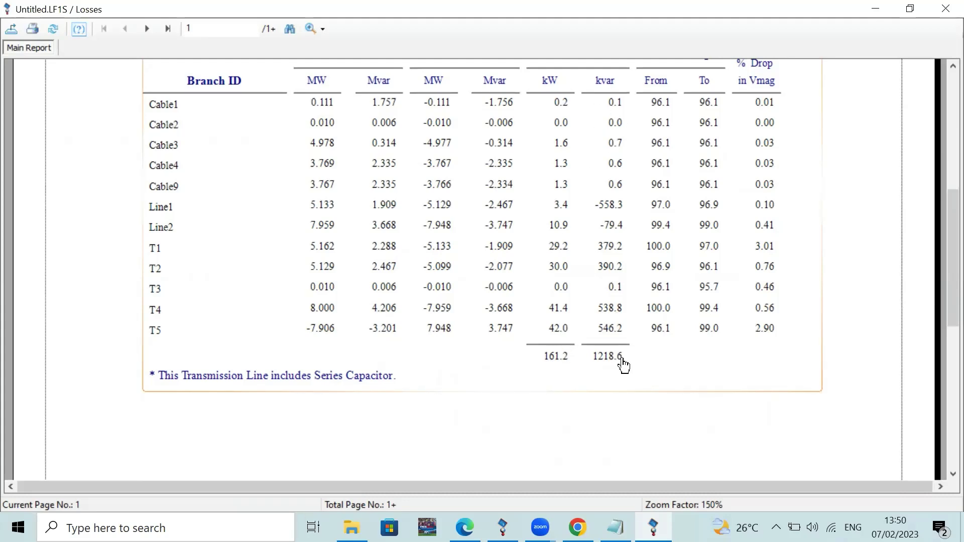
pyautogui.scroll(5, 542, 330)
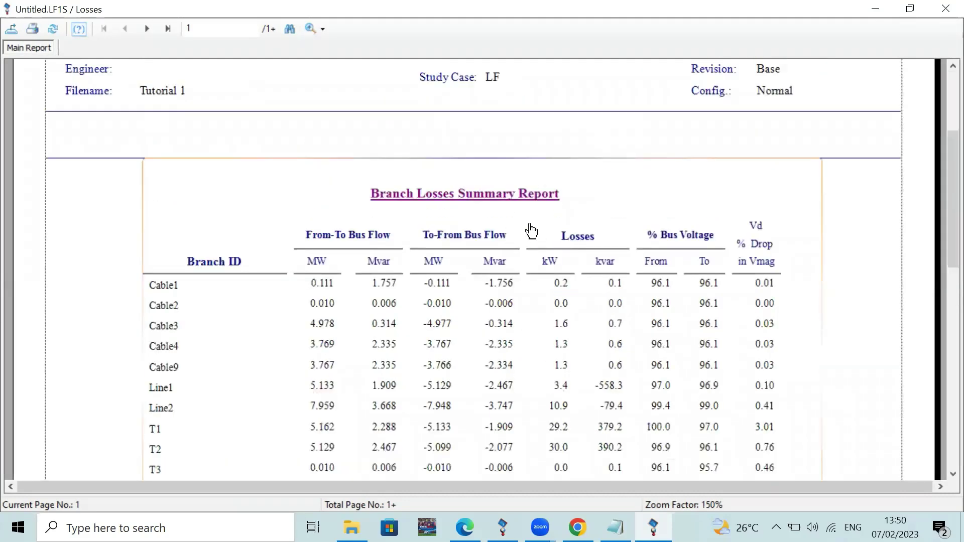
pyautogui.scroll(3, 529, 230)
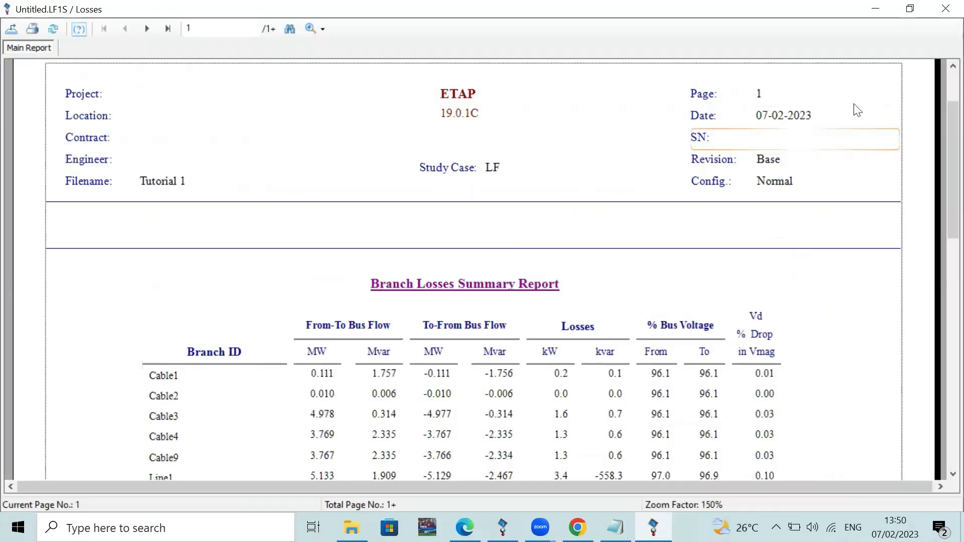
pyautogui.click(945, 15)
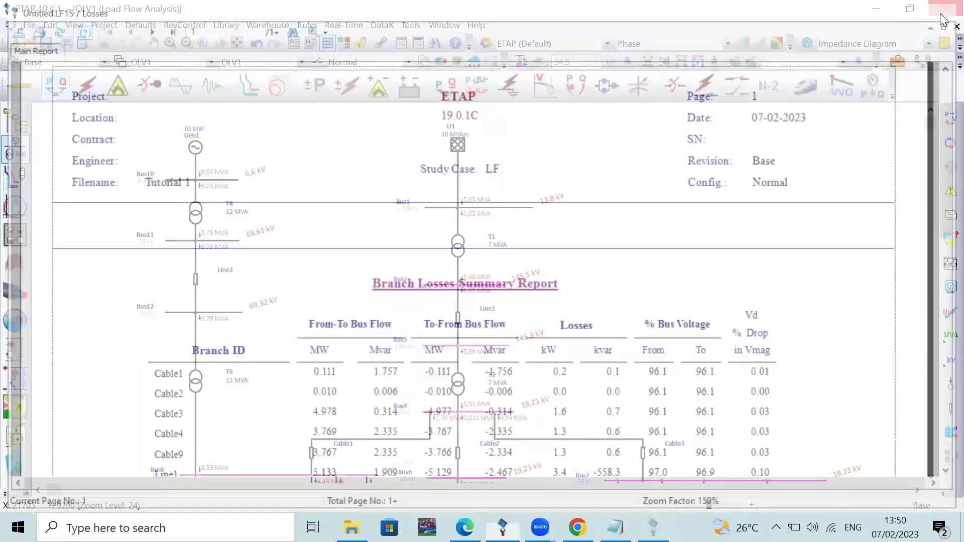
# - Open the load flow report named Summary from the summary reports in the viewer
pyautogui.click(941, 222)
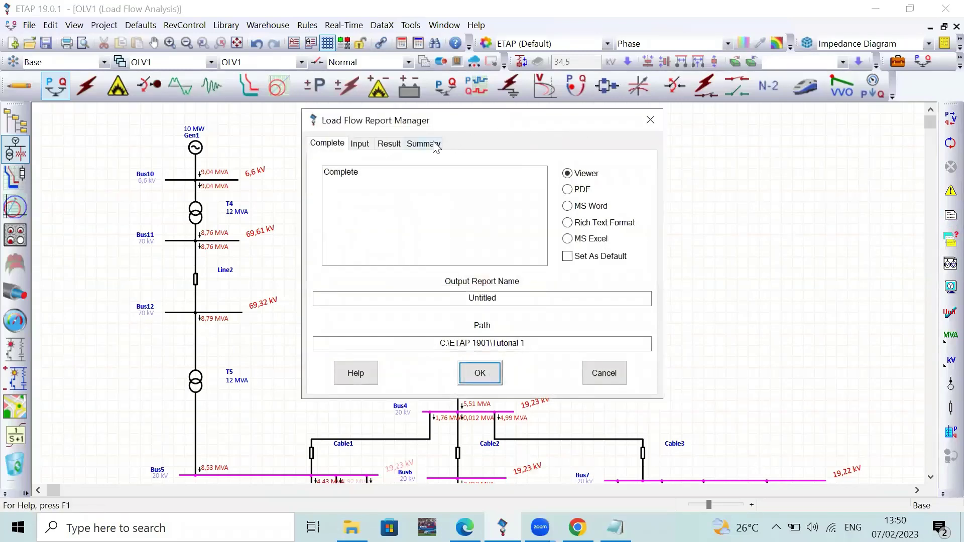
pyautogui.click(431, 144)
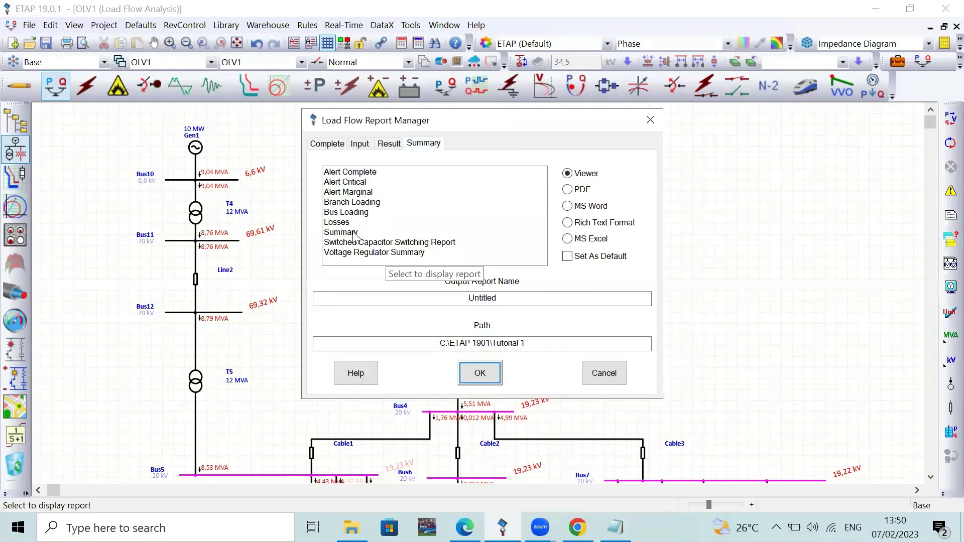
pyautogui.click(355, 233)
pyautogui.click(480, 374)
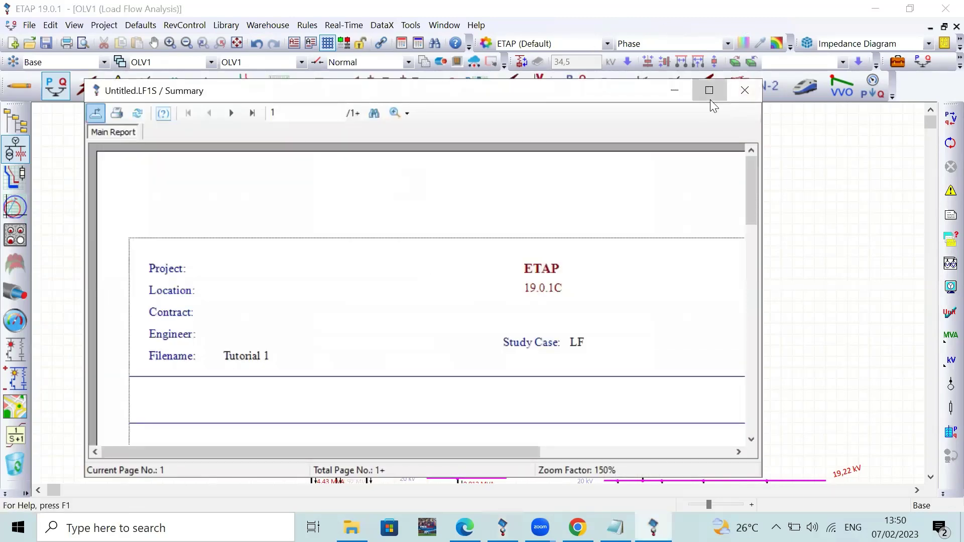
# - Enlarge the Summary report to full screen and examine the directly connected and total loads in the bus loading summary
pyautogui.click(710, 100)
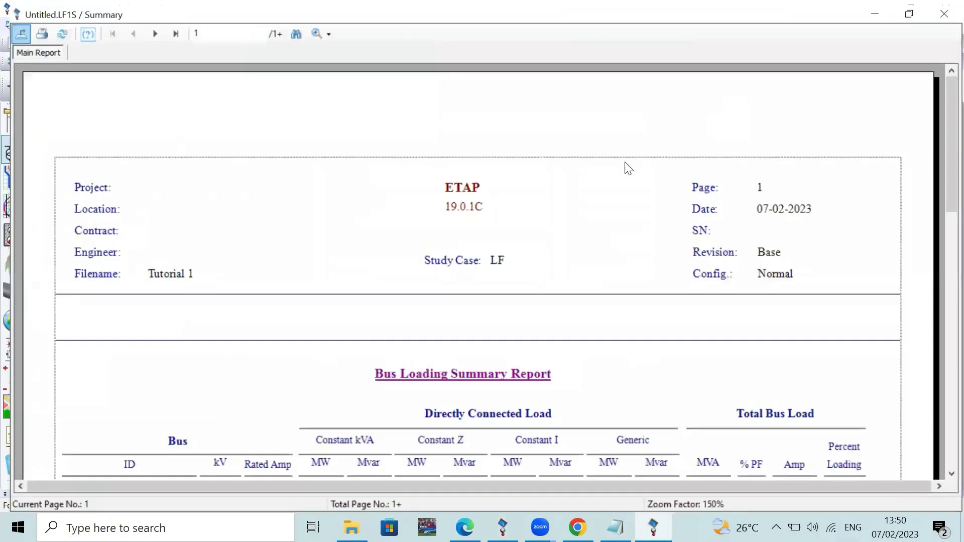
pyautogui.scroll(-3, 519, 198)
pyautogui.scroll(3, 446, 176)
pyautogui.scroll(-7, 286, 146)
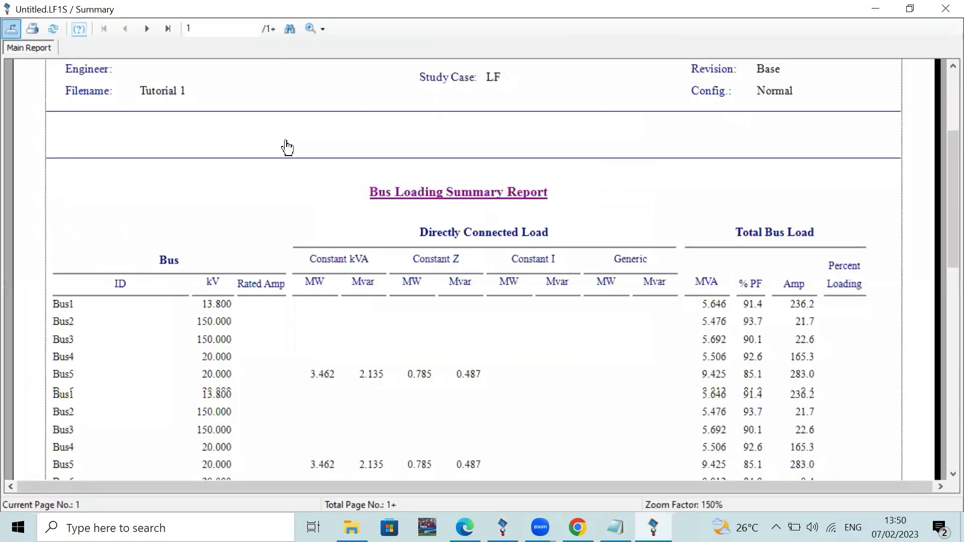
pyautogui.scroll(5, 286, 146)
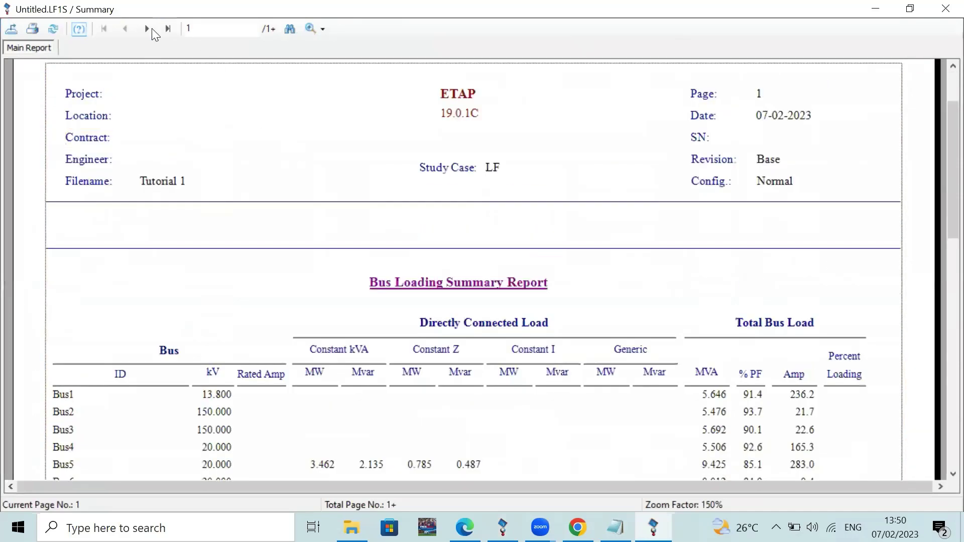
# - Examine the transformer loading in the branch loading summary and the flows, losses and voltage drops in the branch losses summary
pyautogui.click(147, 29)
pyautogui.scroll(-4, 422, 261)
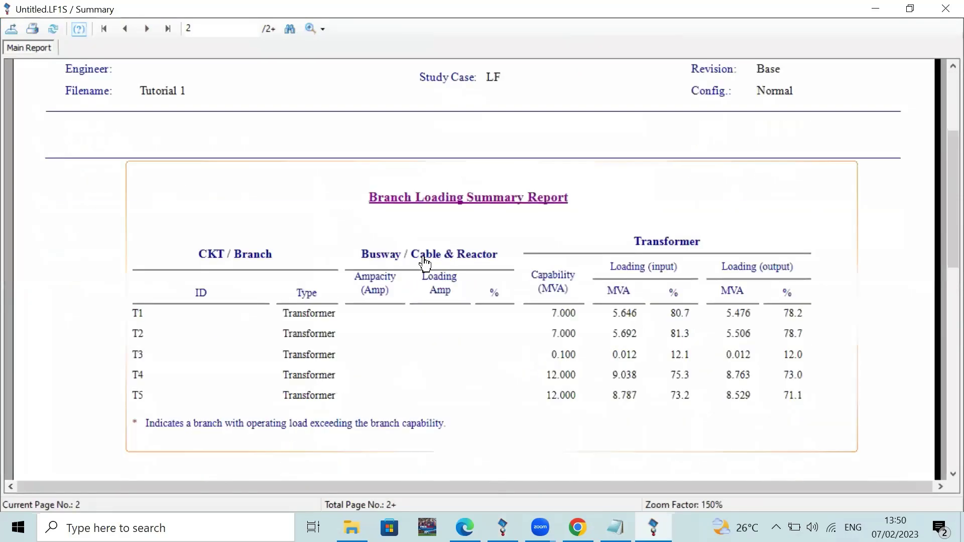
pyautogui.scroll(6, 382, 217)
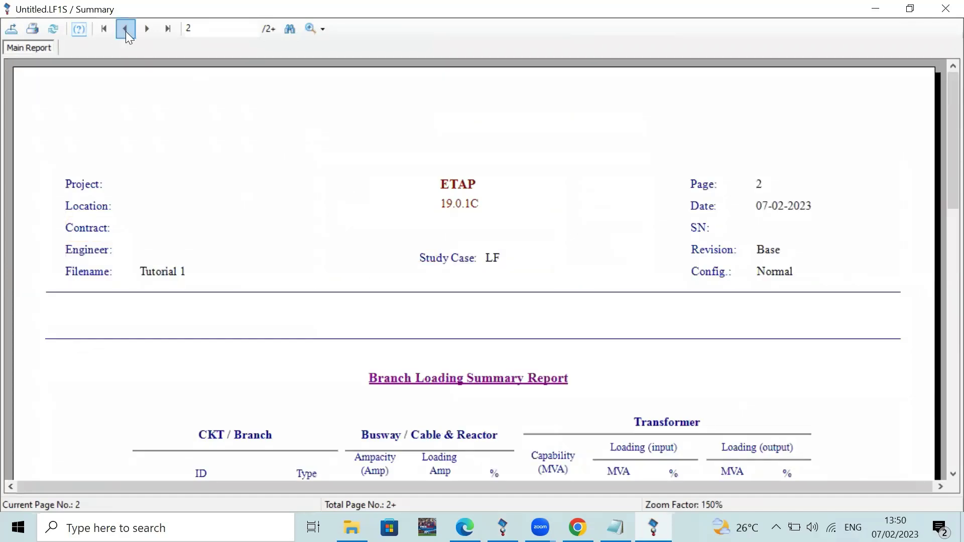
pyautogui.click(147, 30)
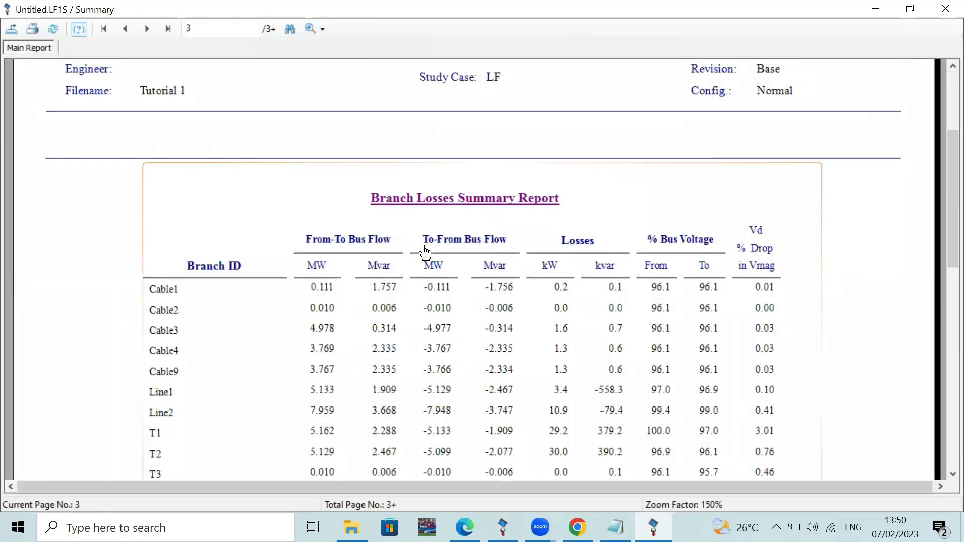
pyautogui.scroll(-2, 424, 253)
pyautogui.scroll(5, 260, 145)
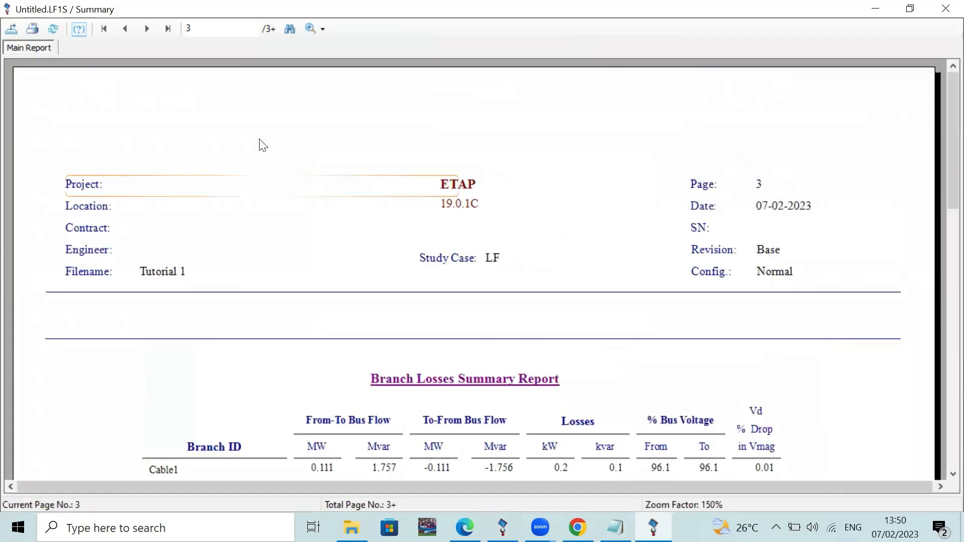
# - Examine the critical and marginal alert settings and the marginal bus voltages in the alert summary on page 4
pyautogui.click(147, 29)
pyautogui.scroll(-3, 359, 226)
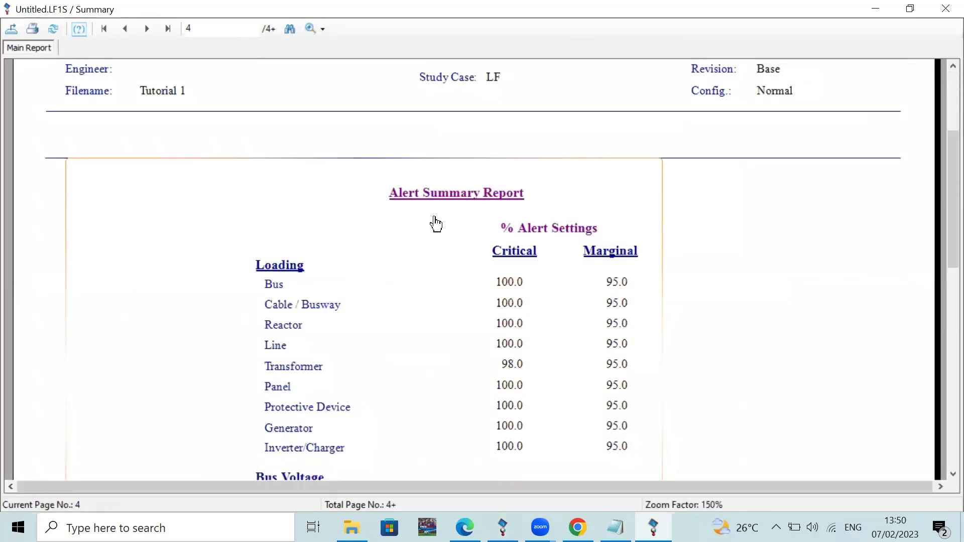
pyautogui.scroll(-2, 474, 243)
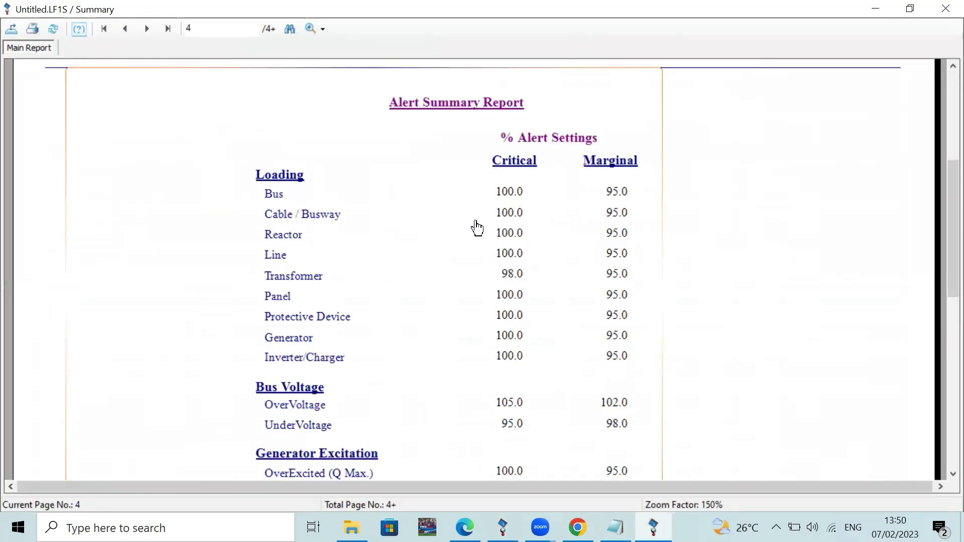
pyautogui.scroll(-8, 596, 202)
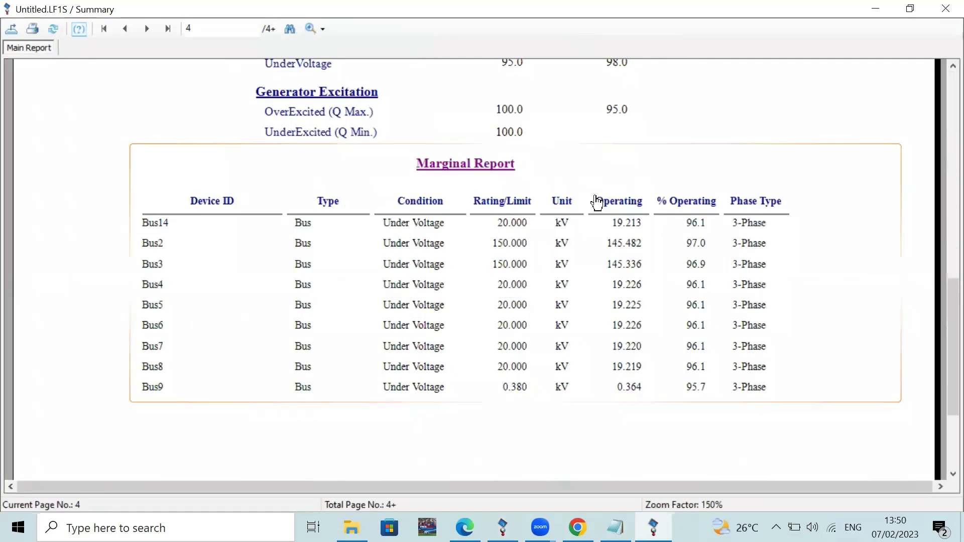
pyautogui.scroll(13, 352, 99)
# - Review the total generation, loading, demand and losses on the report's last page, then close the report and return to the one-line diagram
pyautogui.click(144, 29)
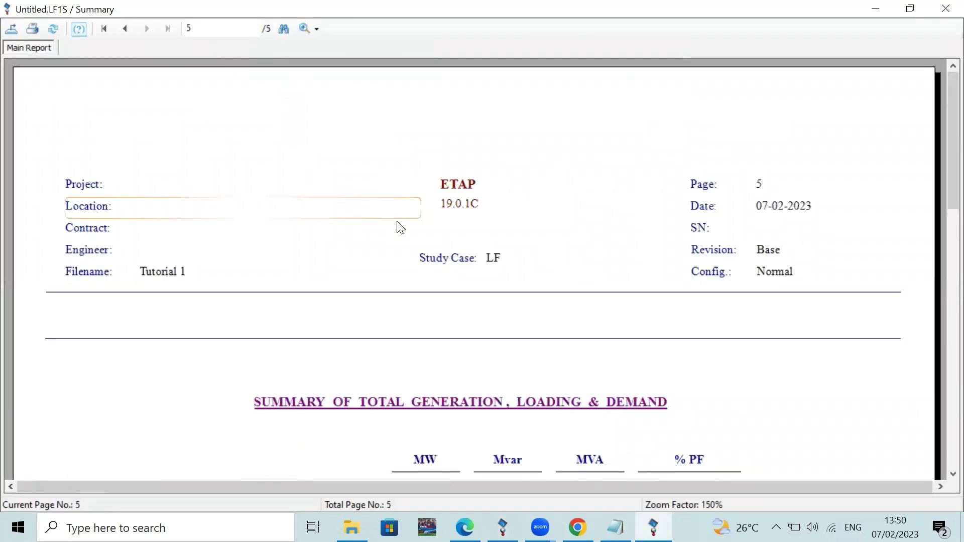
pyautogui.scroll(-3, 402, 231)
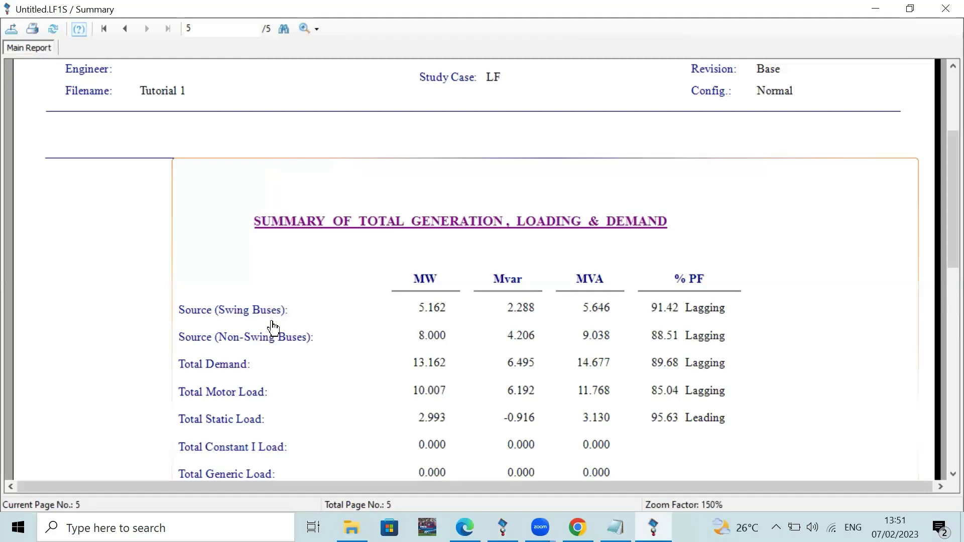
pyautogui.scroll(-2, 270, 328)
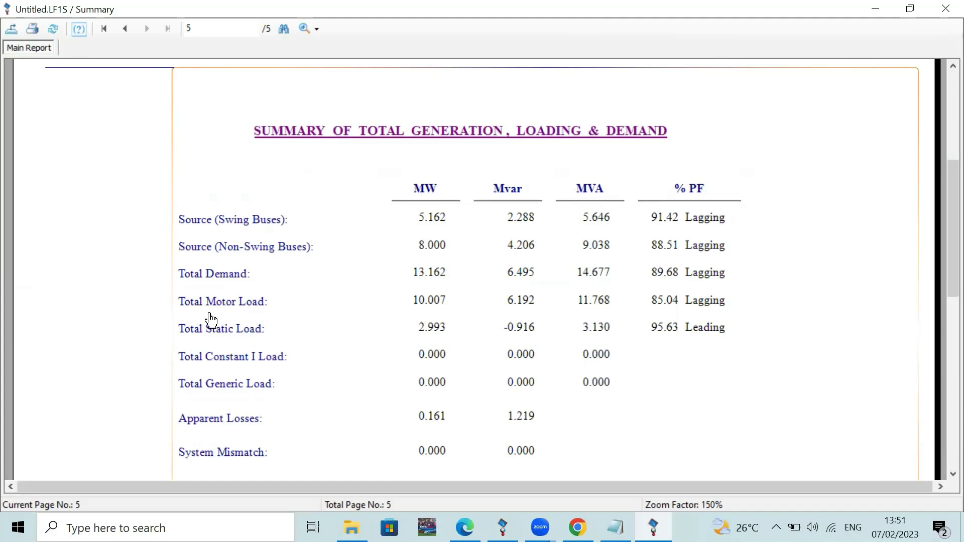
pyautogui.scroll(-3, 327, 347)
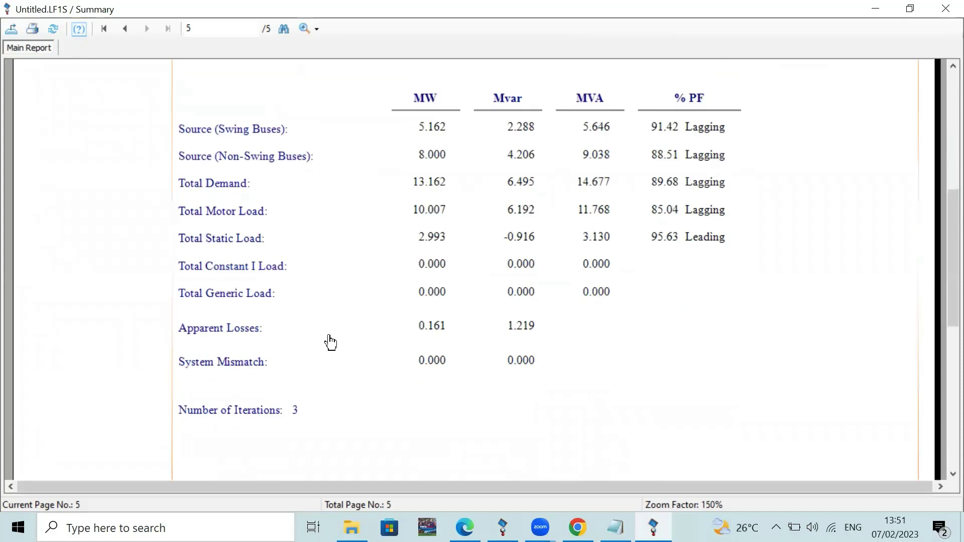
pyautogui.click(944, 13)
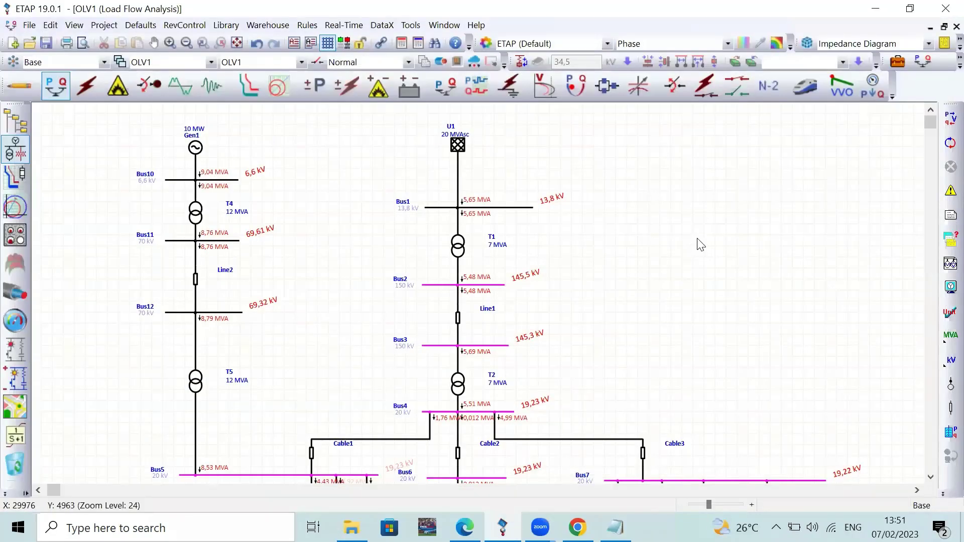
pyautogui.scroll(-3, 701, 245)
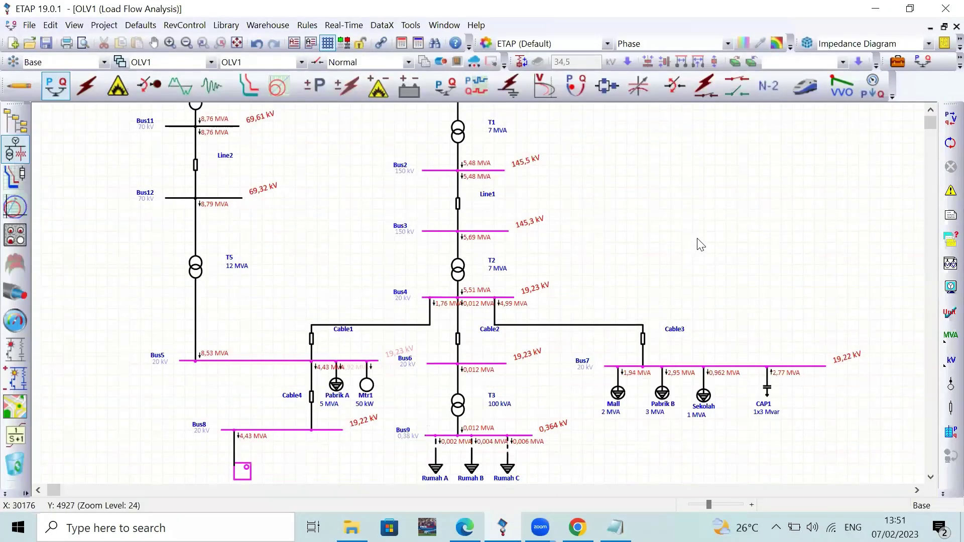